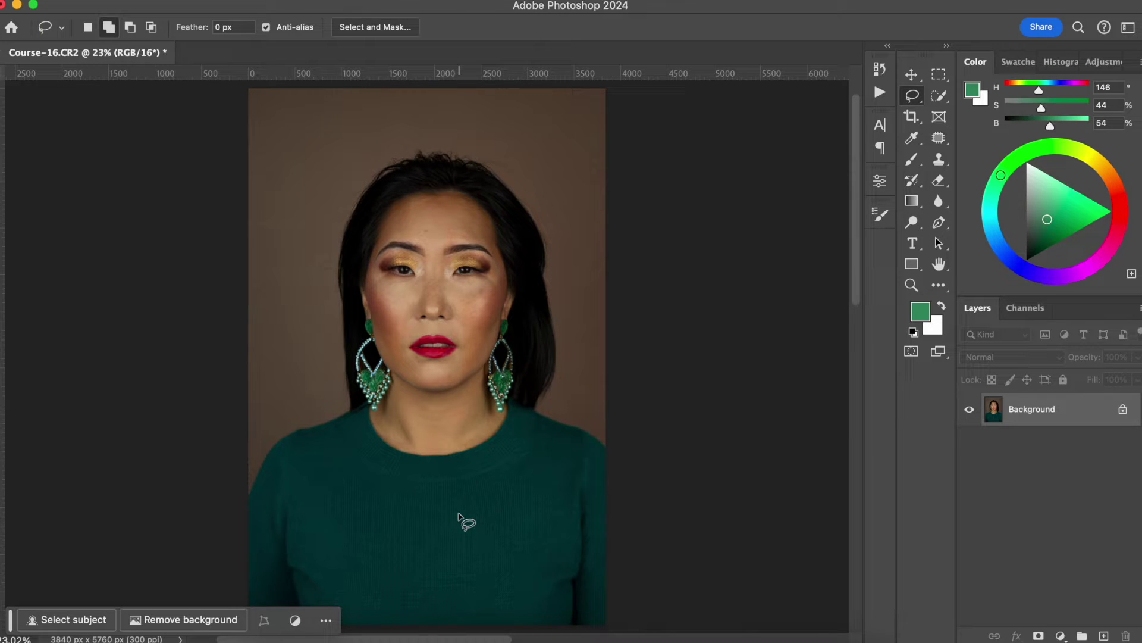
- Select the whole green sweater with the Quick Selection tool at brush size 175
left_click(939, 97)
right_click(942, 93)
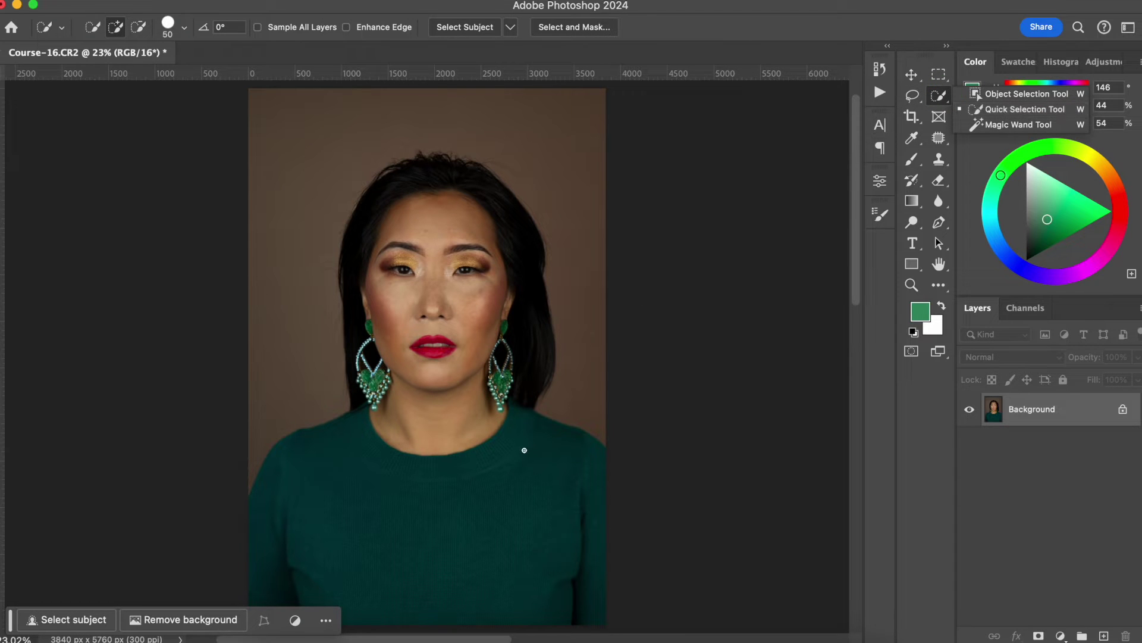
key("bracketright")
key("bracketright")
key("bracketright")
key("bracketright")
key("bracketright")
key("bracketright")
key("bracketright")
key("bracketright")
mouse_move(523, 429)
left_mouse_down()
mouse_move(581, 462)
mouse_move(582, 510)
mouse_move(544, 578)
mouse_move(485, 608)
left_mouse_up()
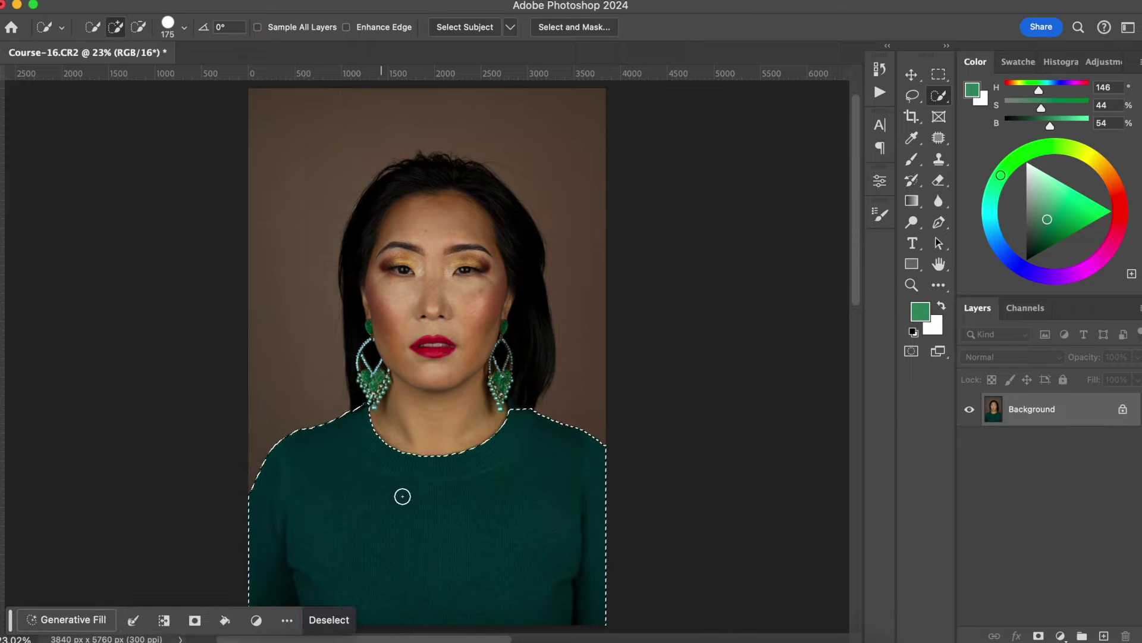
left_click_drag(458, 502, 489, 466)
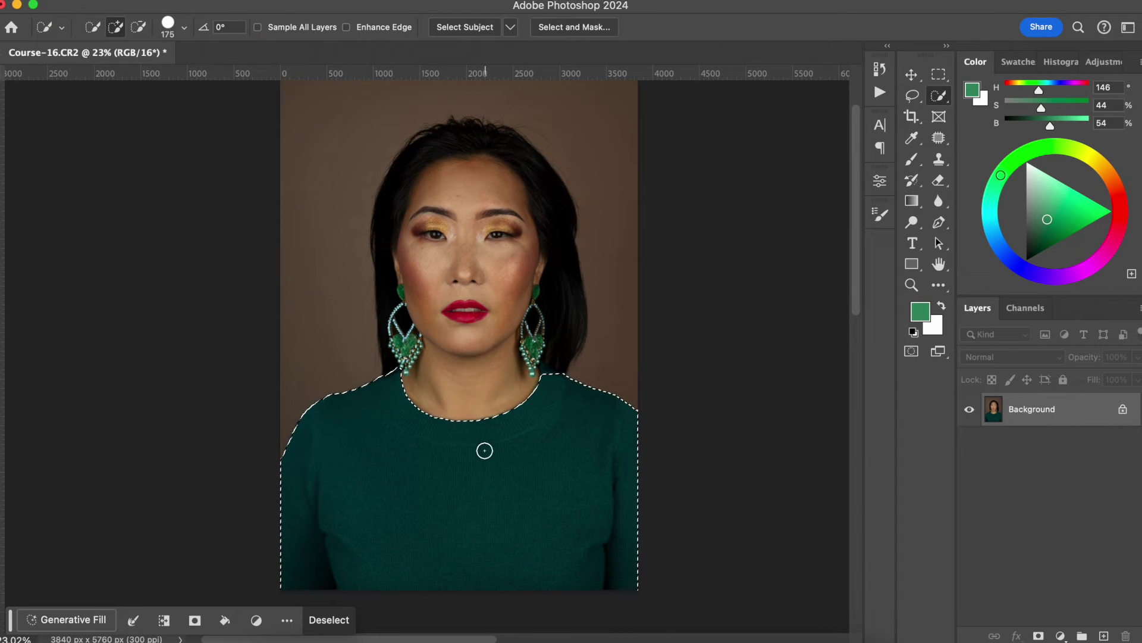
- Add a Hue/Saturation adjustment layer masked to the sweater selection and enable Colorize
key("super+plus")
key("super+plus")
key("super+plus")
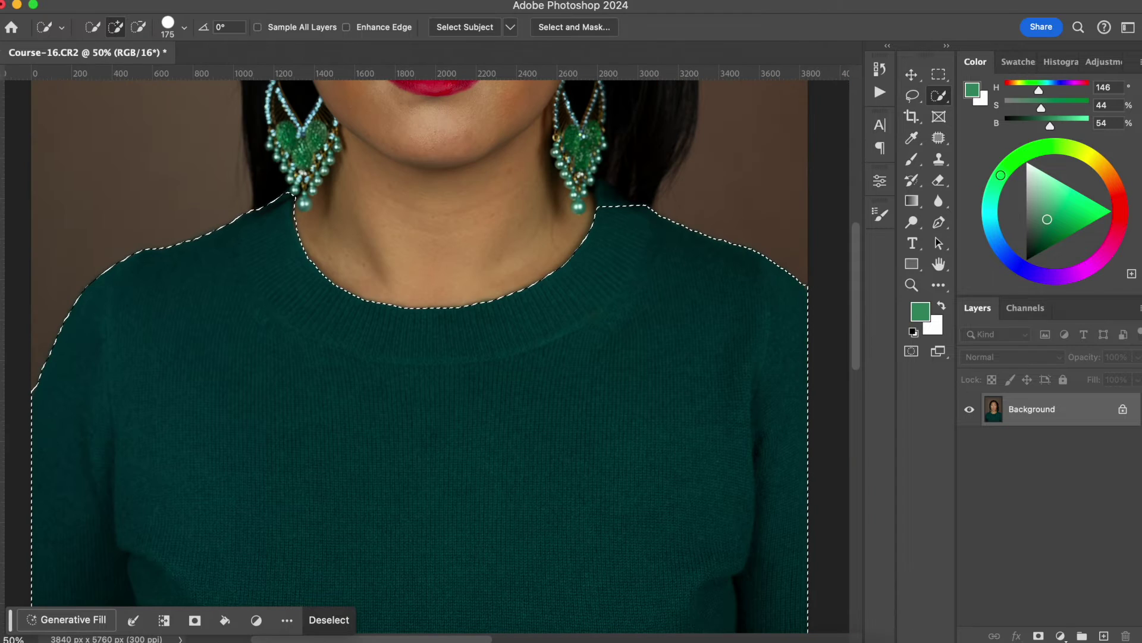
left_click(1061, 635)
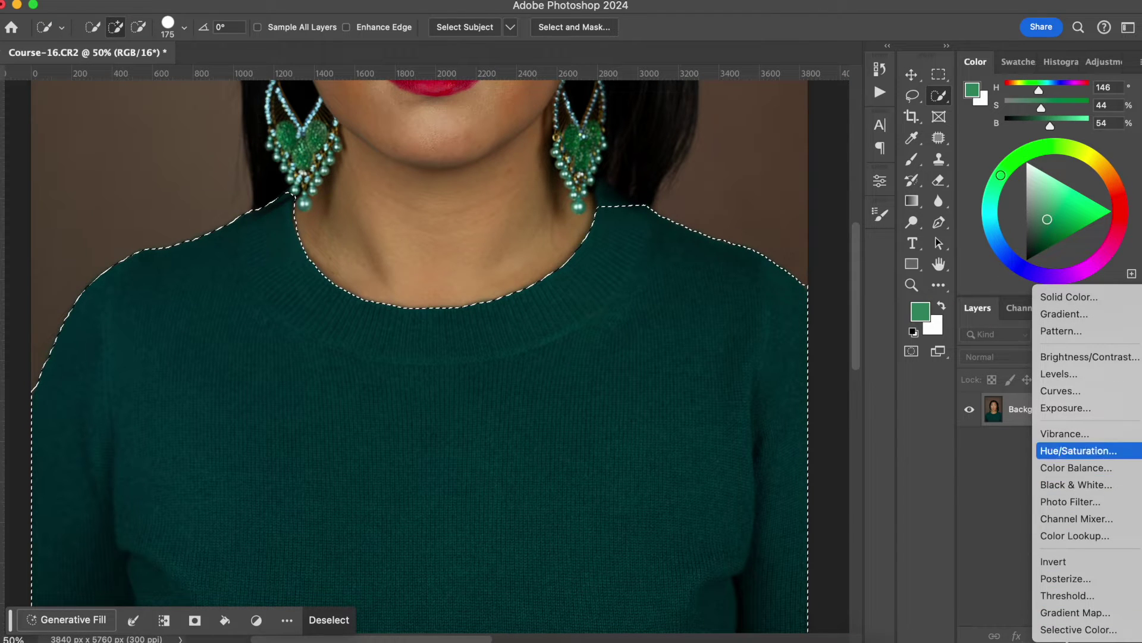
left_click(1078, 451)
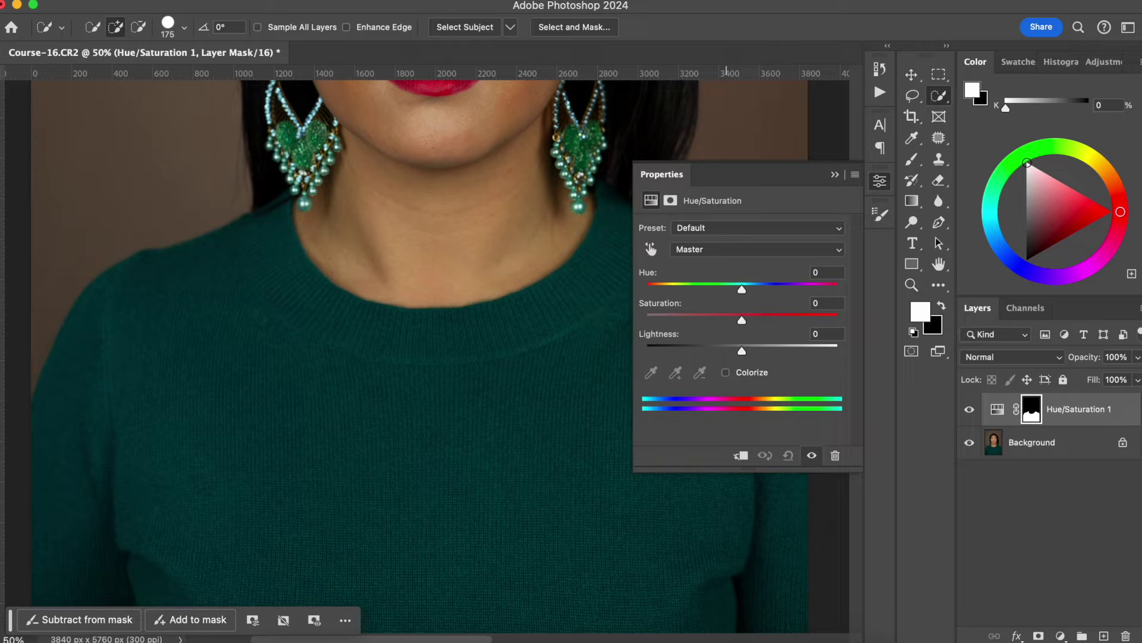
left_click(725, 373)
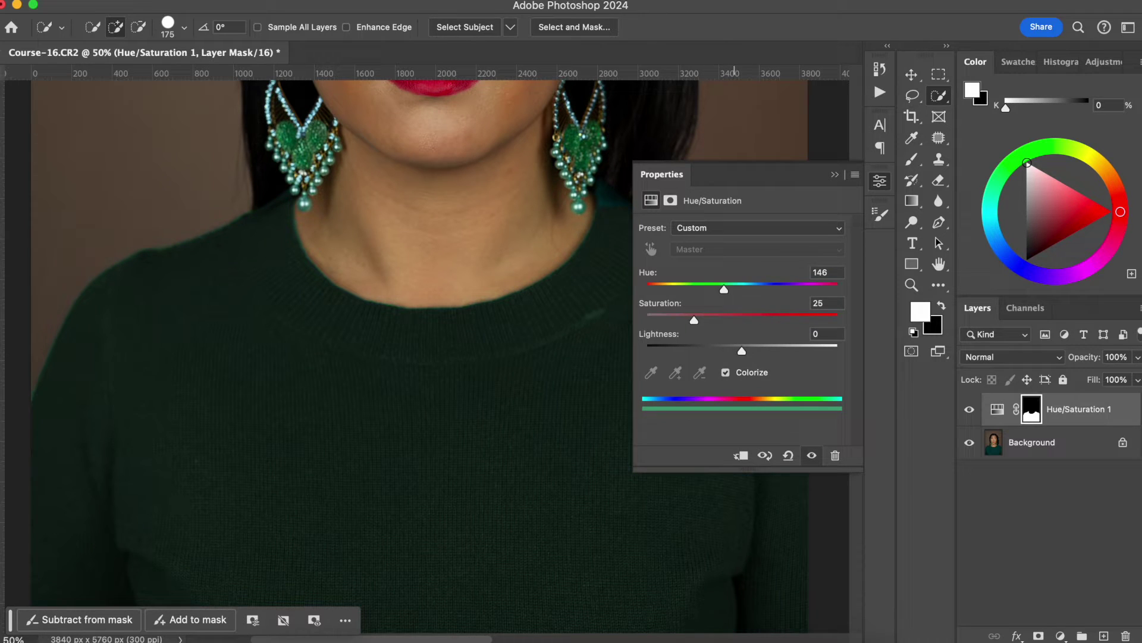
- Recolor the sweater brown by setting the colorize hue to 26 and the saturation to about 70
key("super+minus")
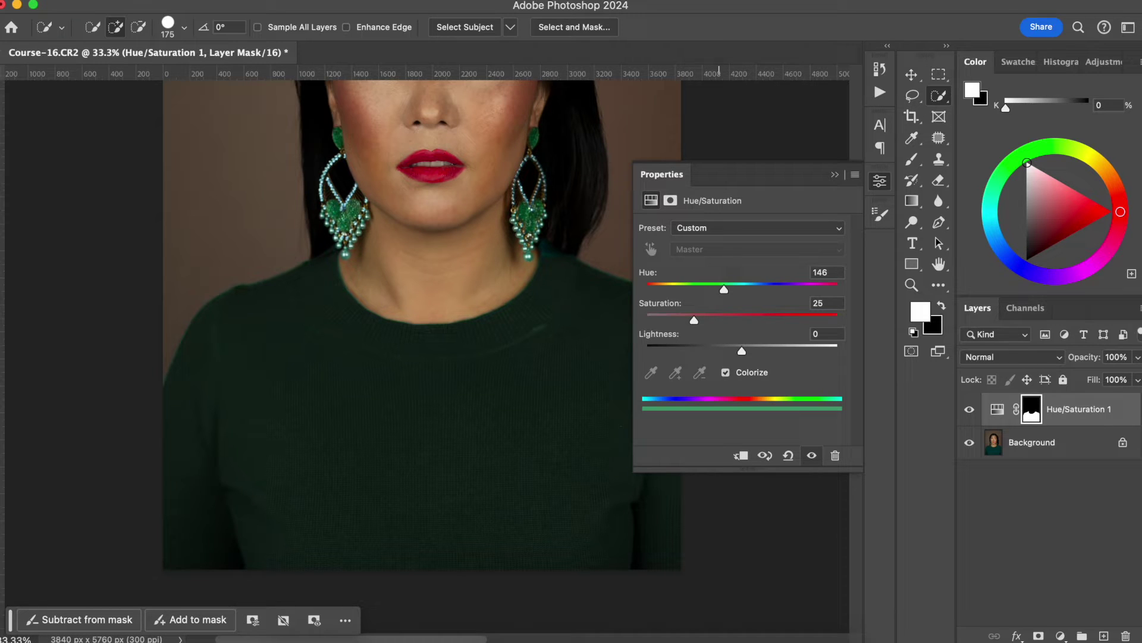
left_click_drag(724, 289, 646, 289)
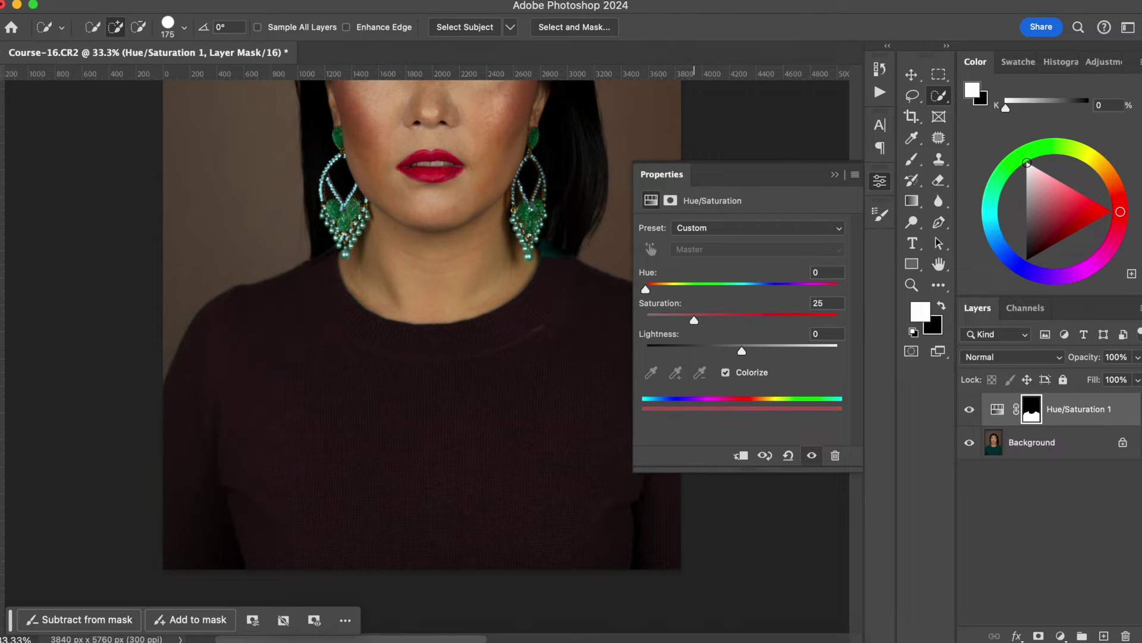
left_click_drag(694, 320, 783, 320)
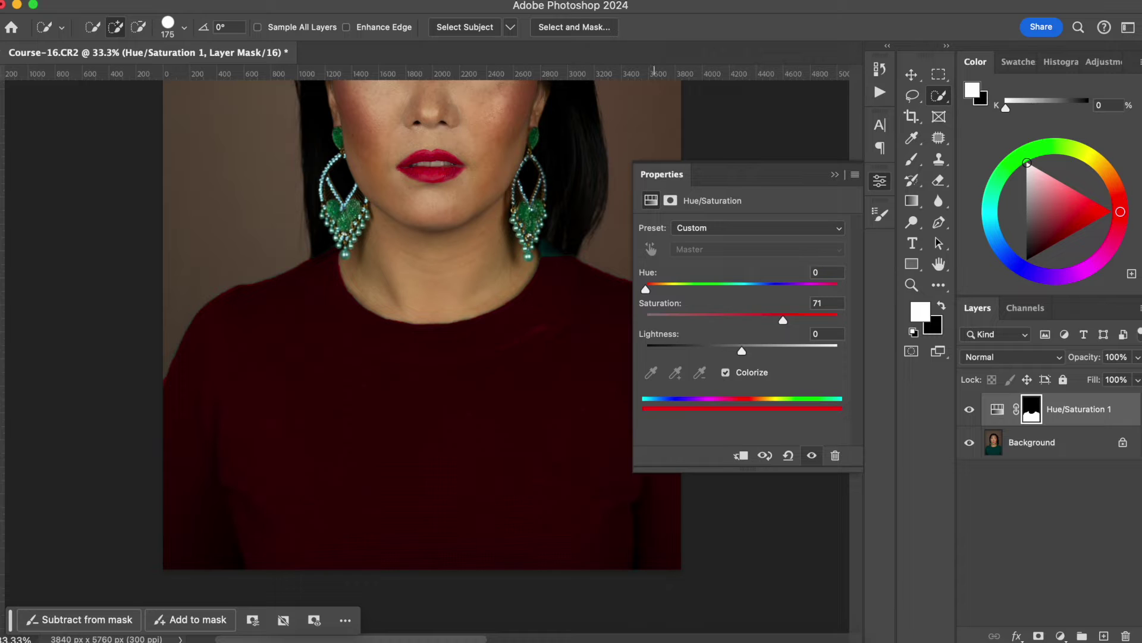
left_click_drag(645, 290, 654, 289)
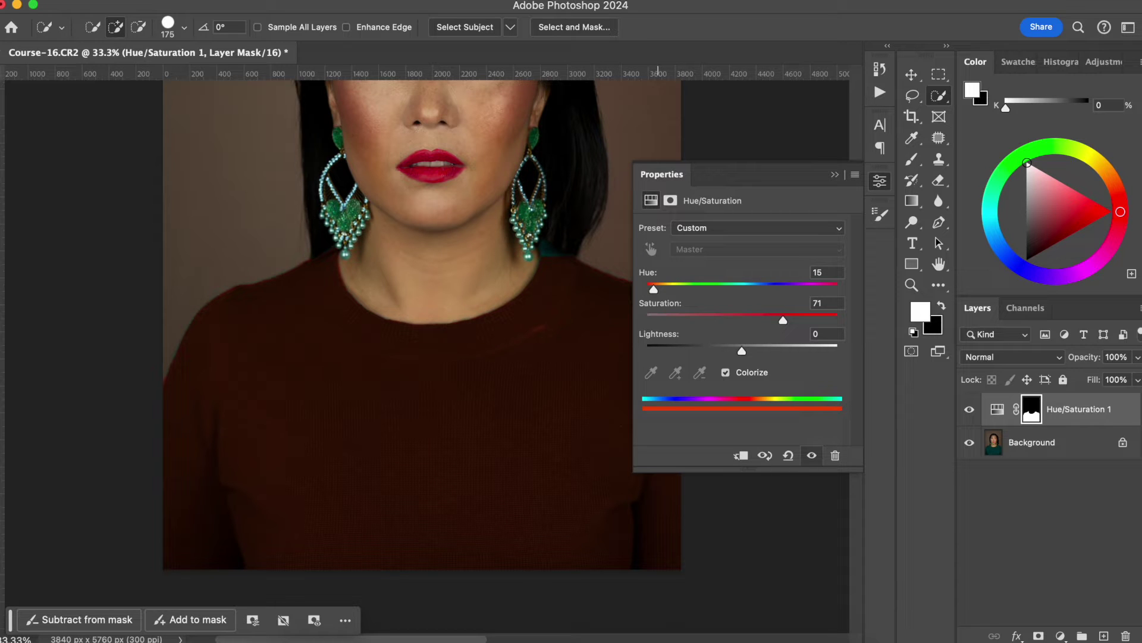
left_click_drag(653, 290, 659, 289)
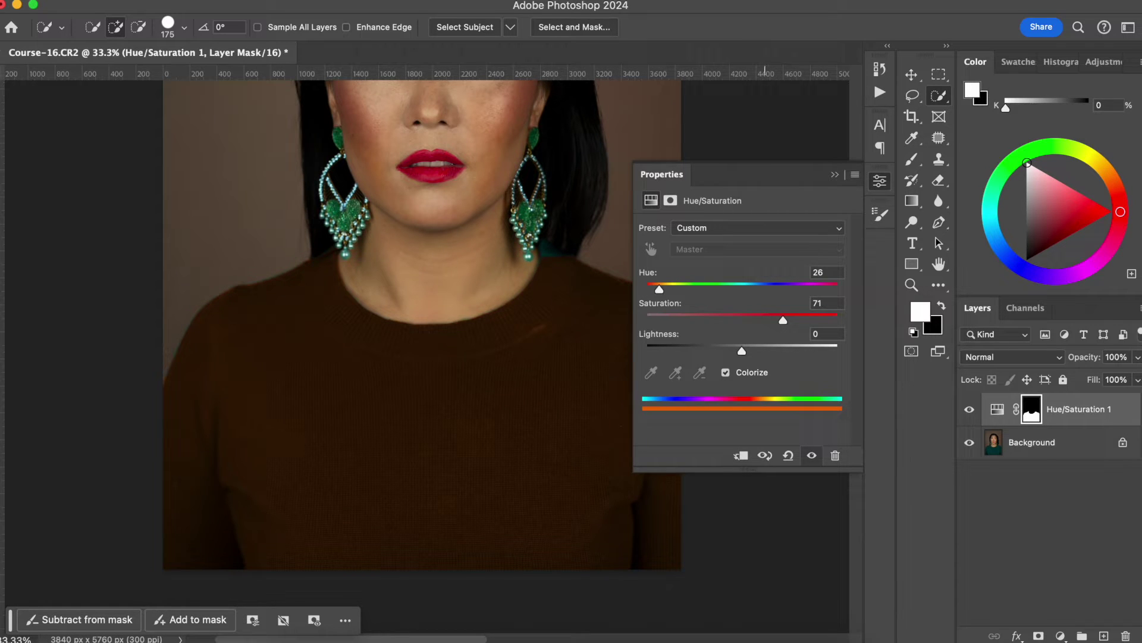
left_click_drag(782, 320, 778, 320)
left_click(880, 181)
- Add a Curves adjustment layer on top and clip it to the Hue/Saturation layer
scroll(575, 304, "up", 2)
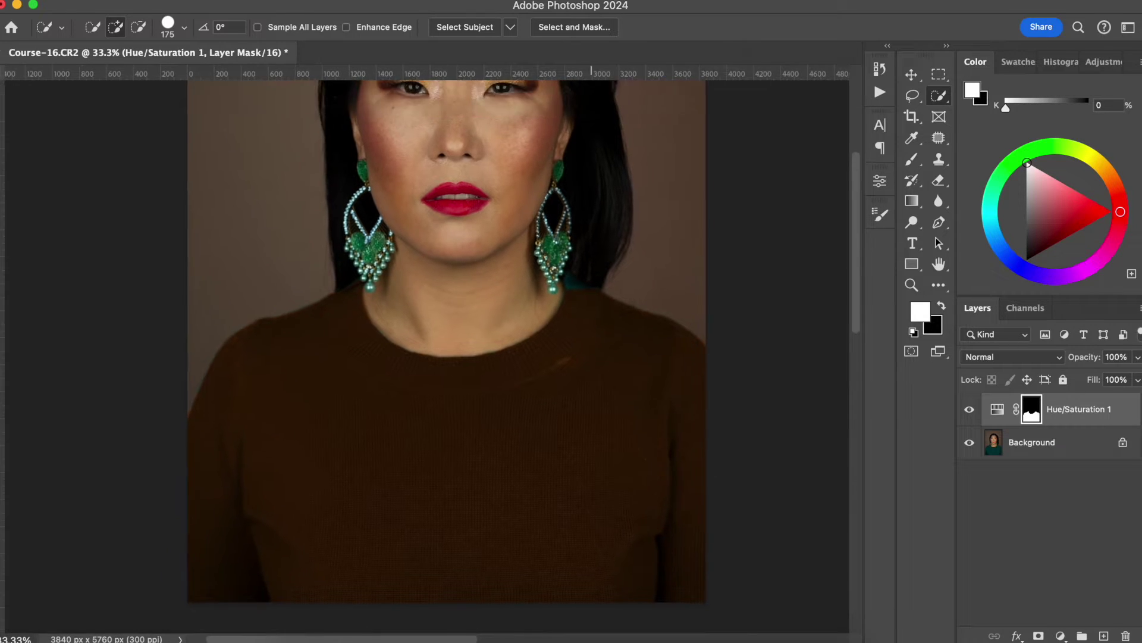
left_click(1061, 636)
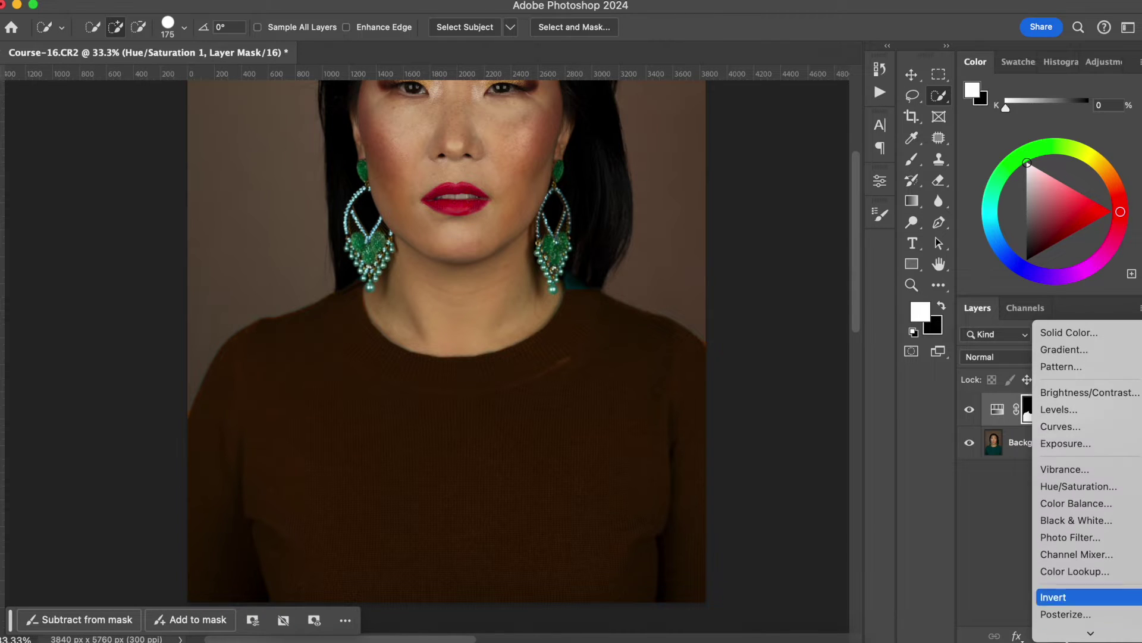
left_click(1053, 426)
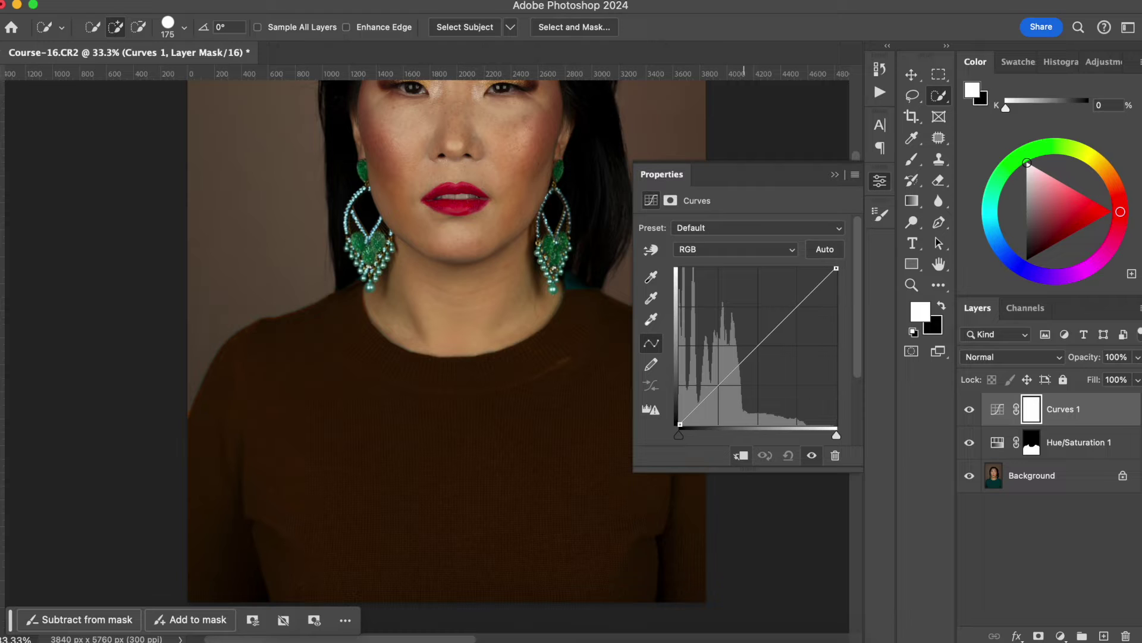
left_click(741, 455)
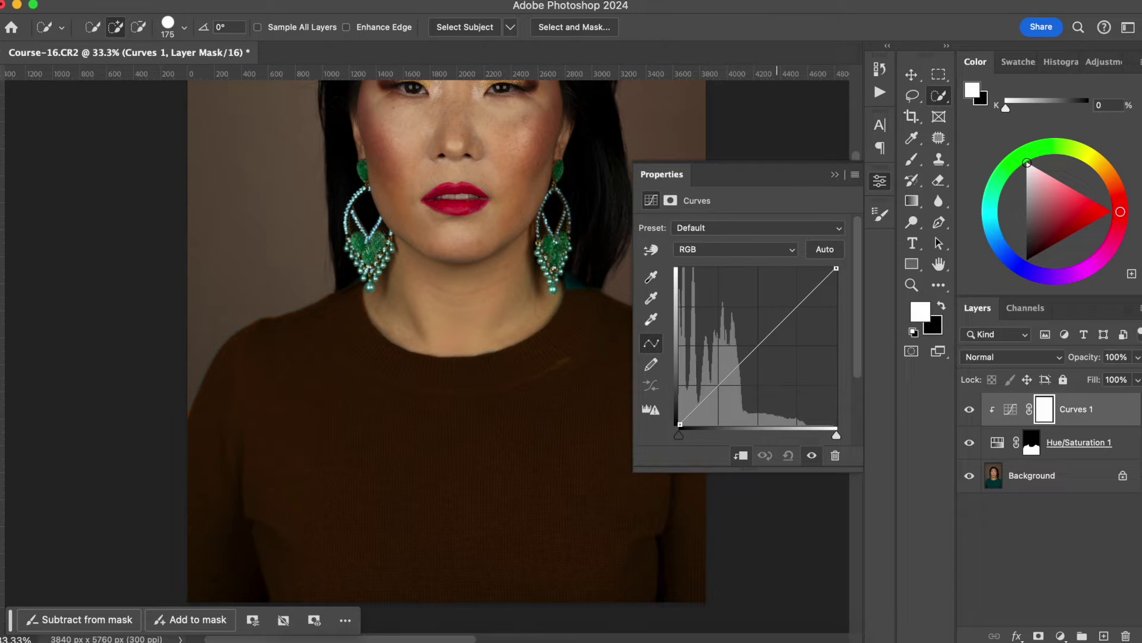
- Shape the RGB curve into a mild S-curve with a raised upper point and a slightly lowered shadow point
left_click_drag(784, 321, 781, 318)
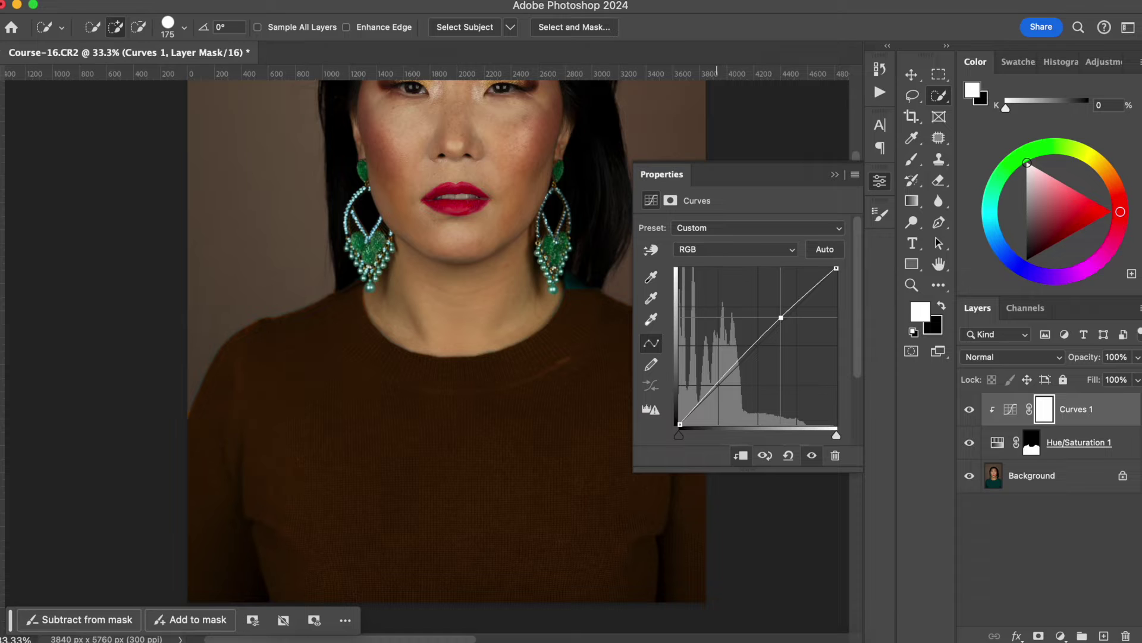
left_click_drag(721, 380, 723, 385)
left_click_drag(781, 317, 775, 315)
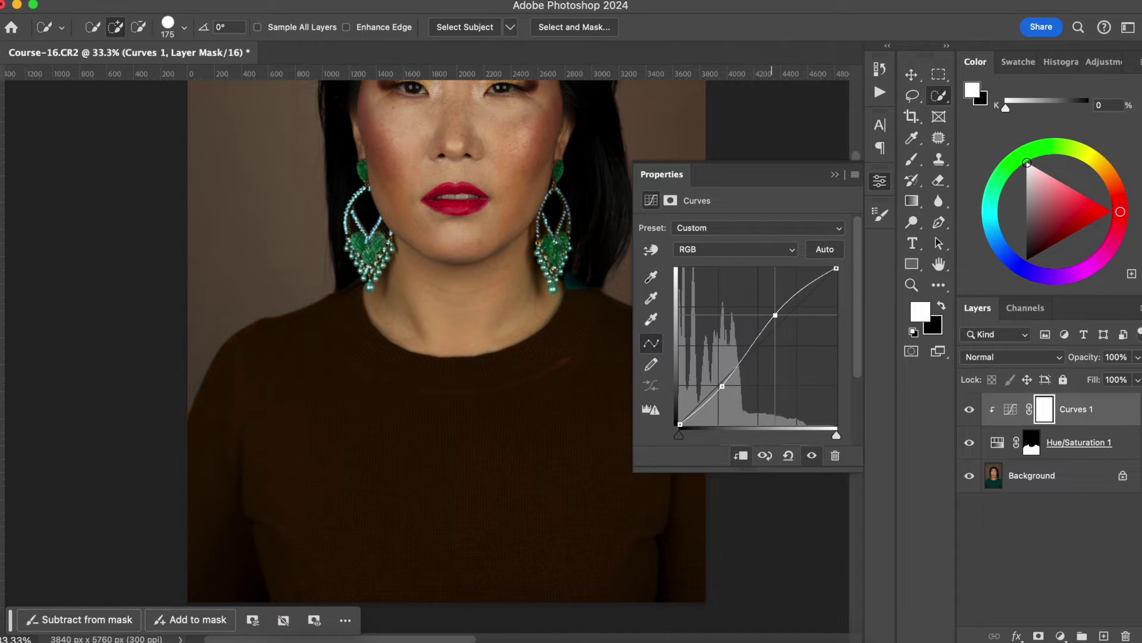
left_click_drag(722, 386, 722, 384)
- Target the Hue/Saturation layer mask and set up a black Brush at 58% opacity and size 60 for edge cleanup
left_click(1031, 442)
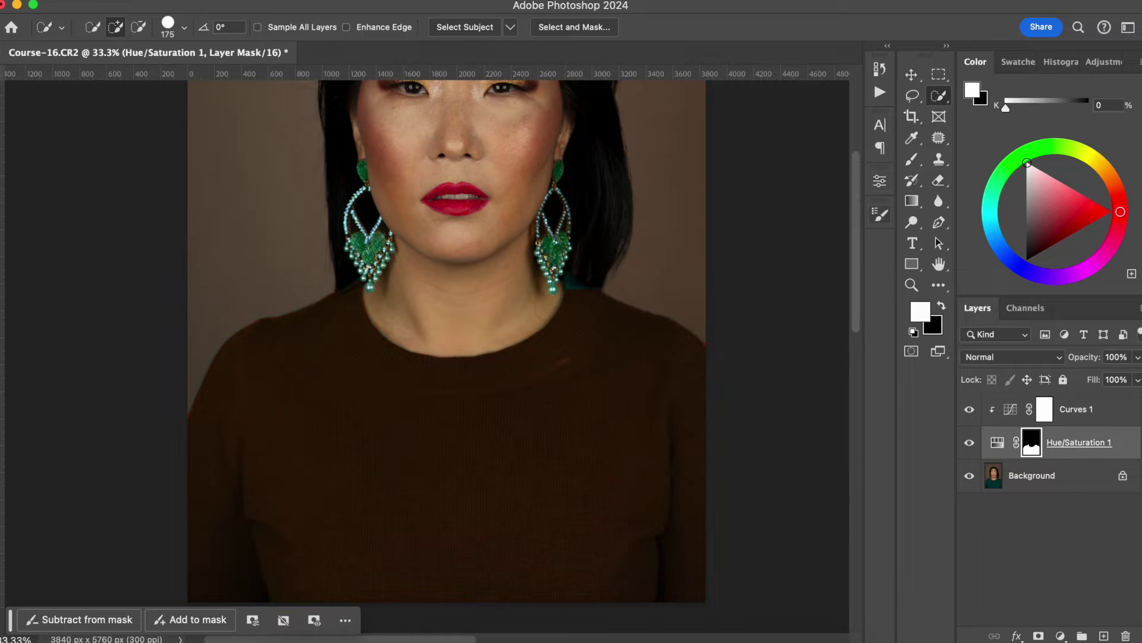
key("super+equal")
key("super+equal")
key("super+equal")
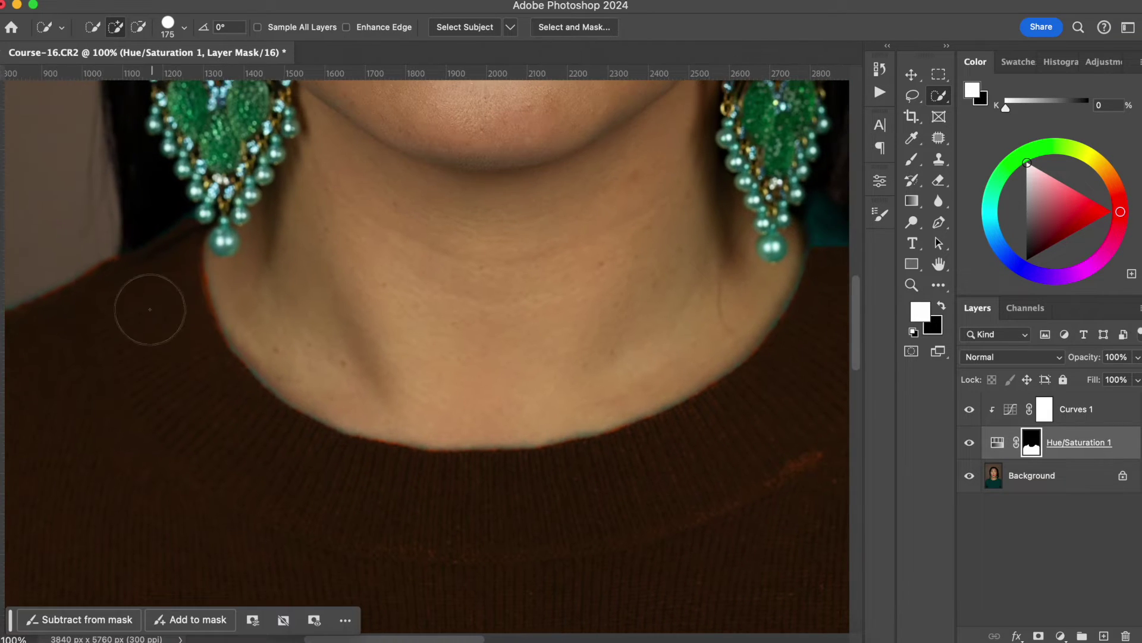
scroll(427, 355, "left", 10)
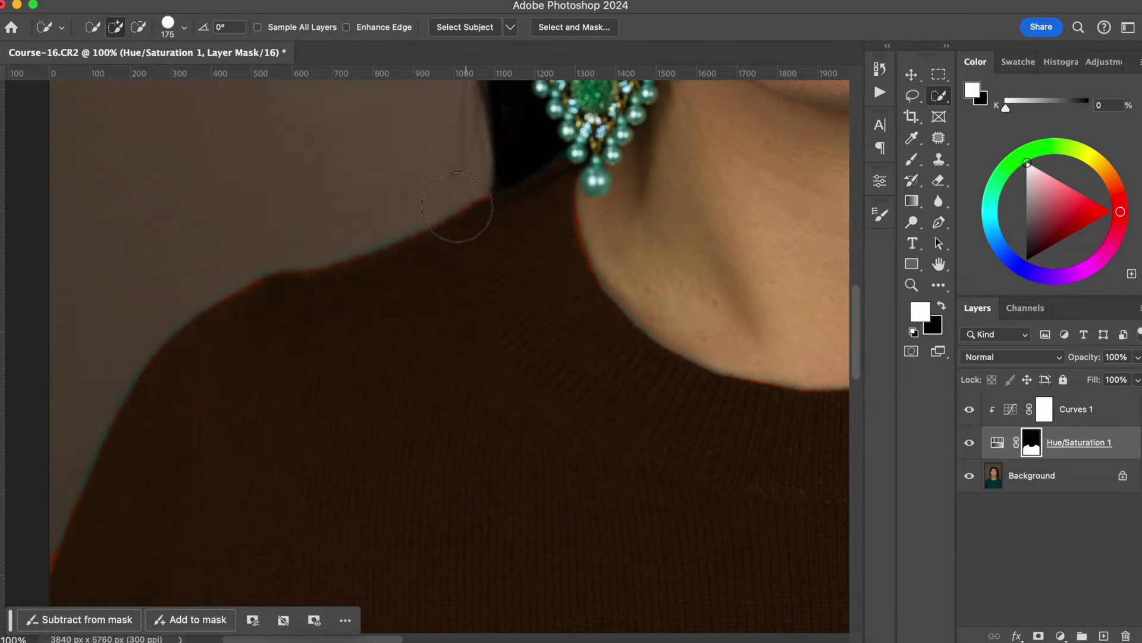
scroll(488, 369, "right", 15)
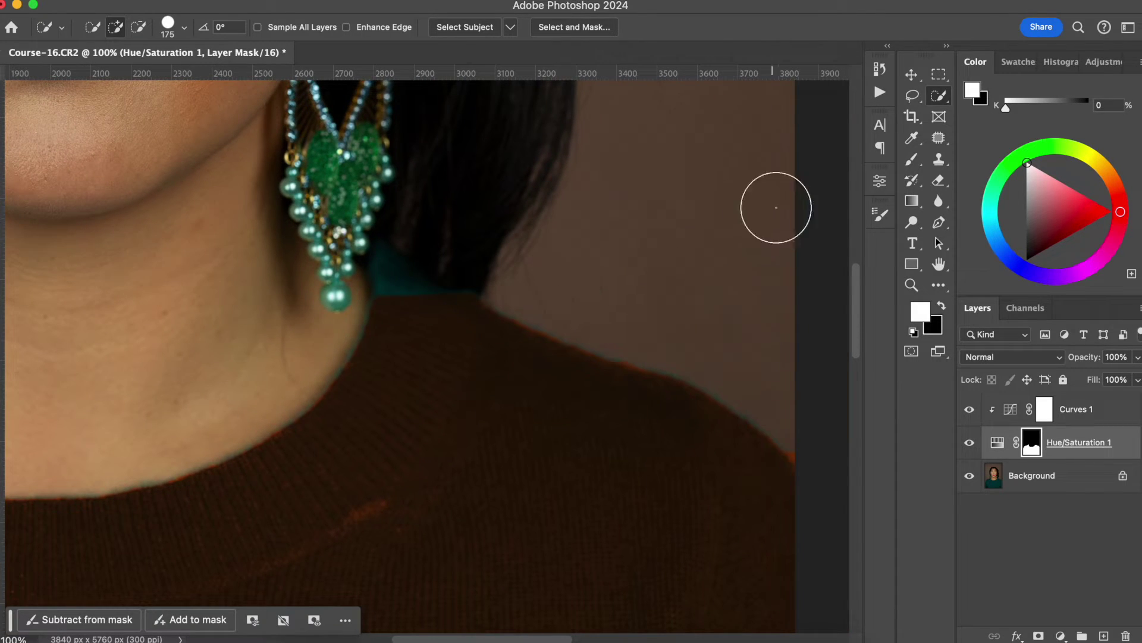
key("b")
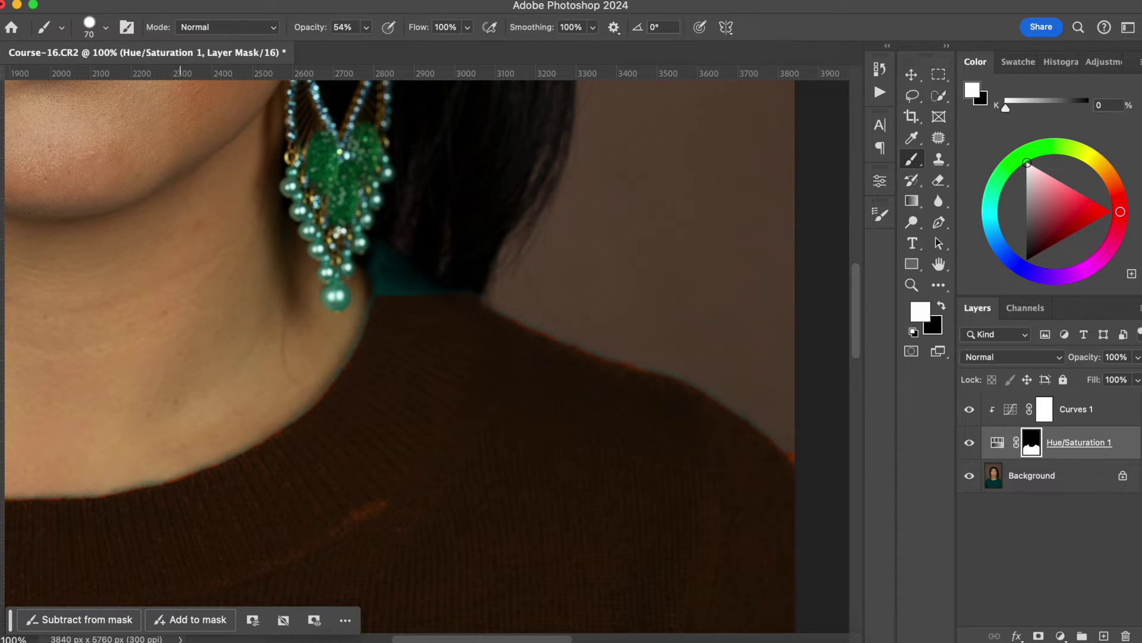
key("5")
key("7")
key("5")
key("8")
key("bracketleft")
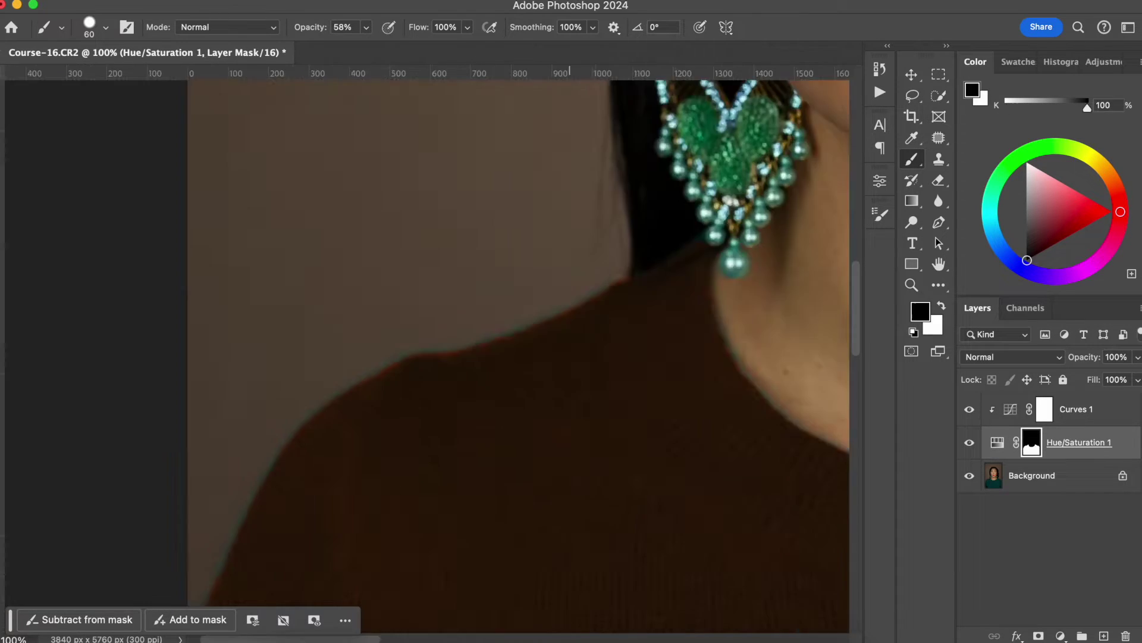
- Paint white on the mask along the shoulder edge beside the background with a size 20 brush to cover the teal fringe
key("super+plus")
key("super+plus")
left_click_drag(373, 332, 404, 357)
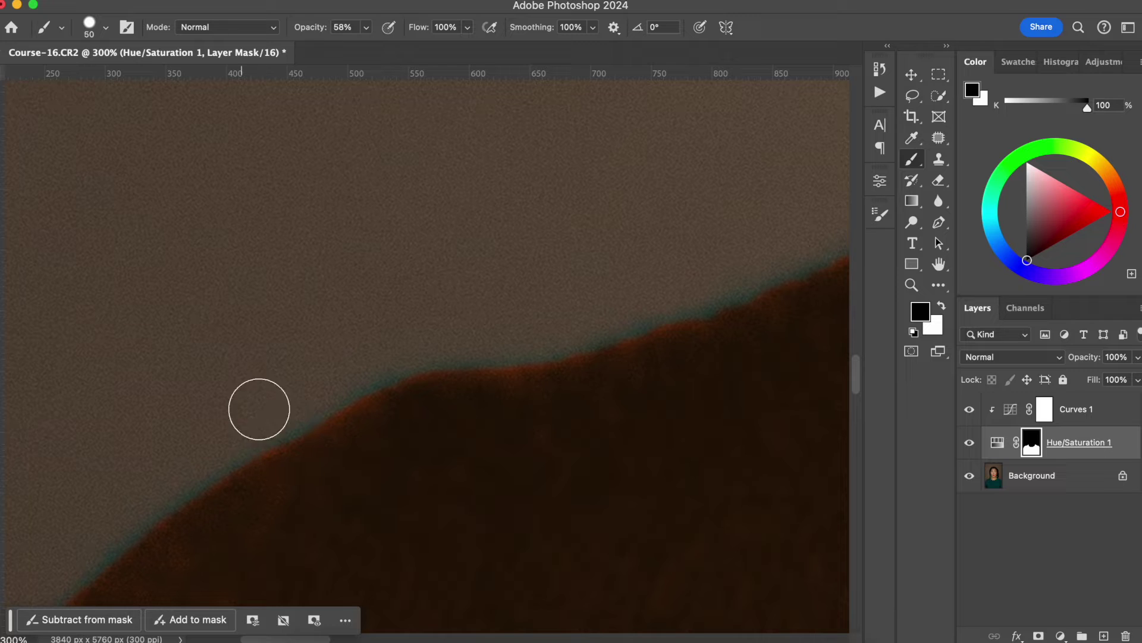
key("bracketleft")
key("bracketleft")
key("bracketleft")
key("bracketleft")
key("bracketleft")
key("bracketleft")
key("bracketleft")
key("bracketleft")
key("x")
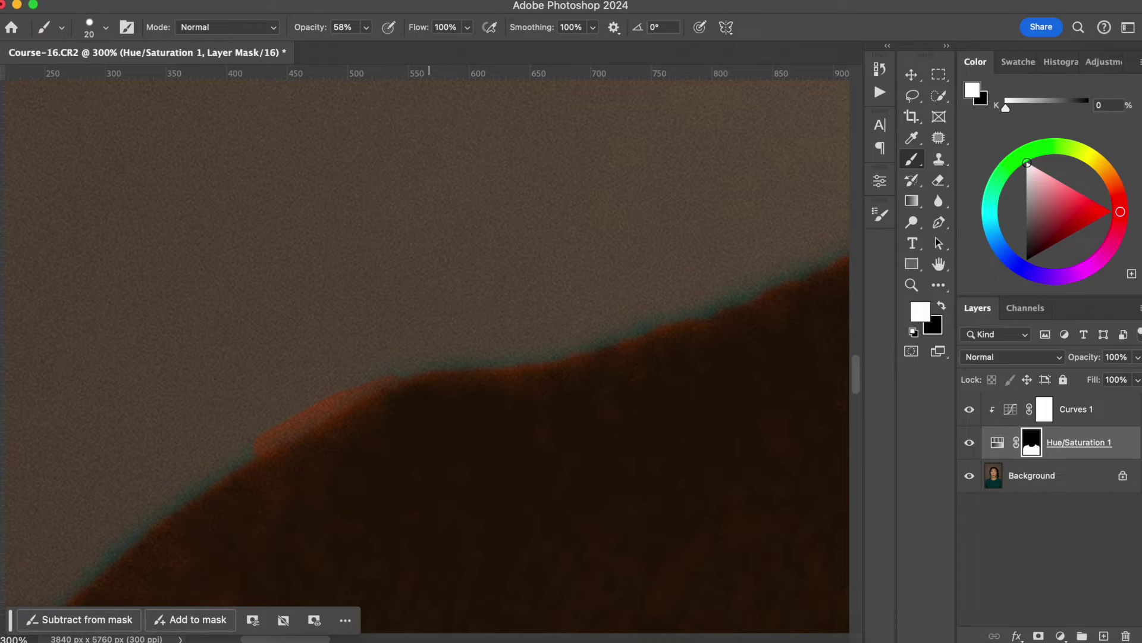
- Examine the recolored sweater's mask edges along the shoulder and neckline, both close up and across the whole portrait
key("super+0")
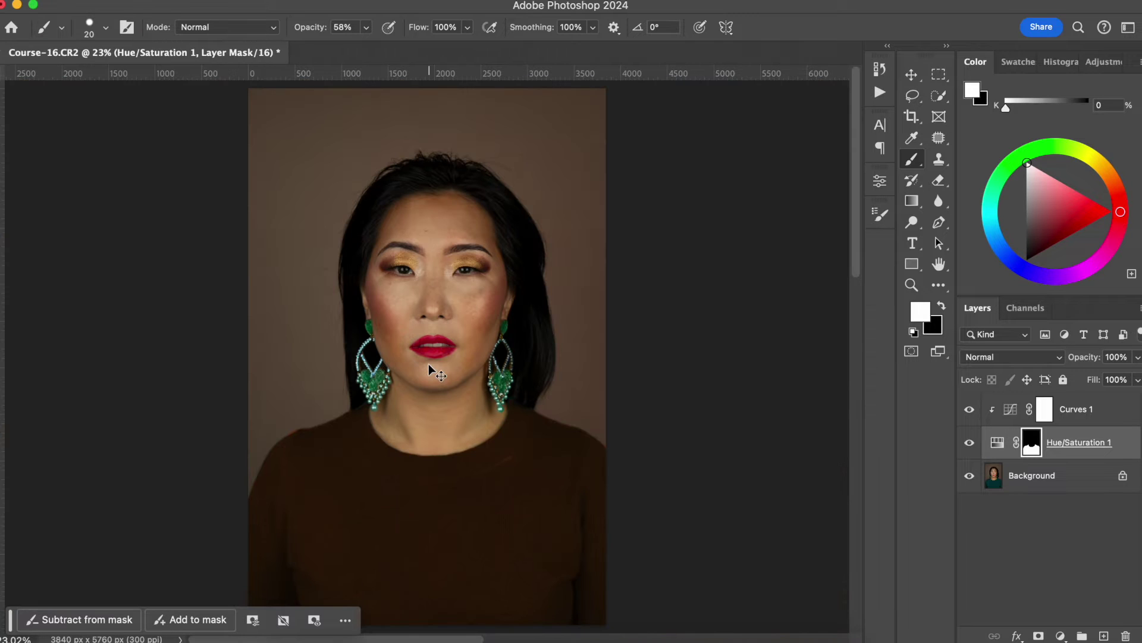
key("super+plus")
key("super+plus")
key("super+plus")
key("super+plus")
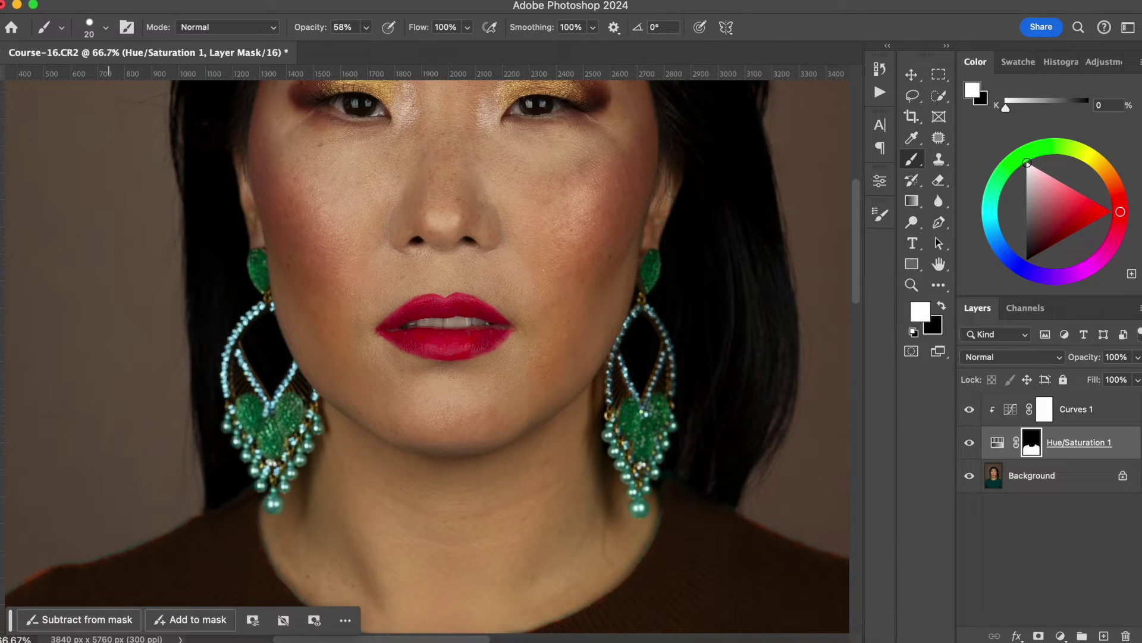
left_click_drag(83, 546, 309, 363)
key("super+equal")
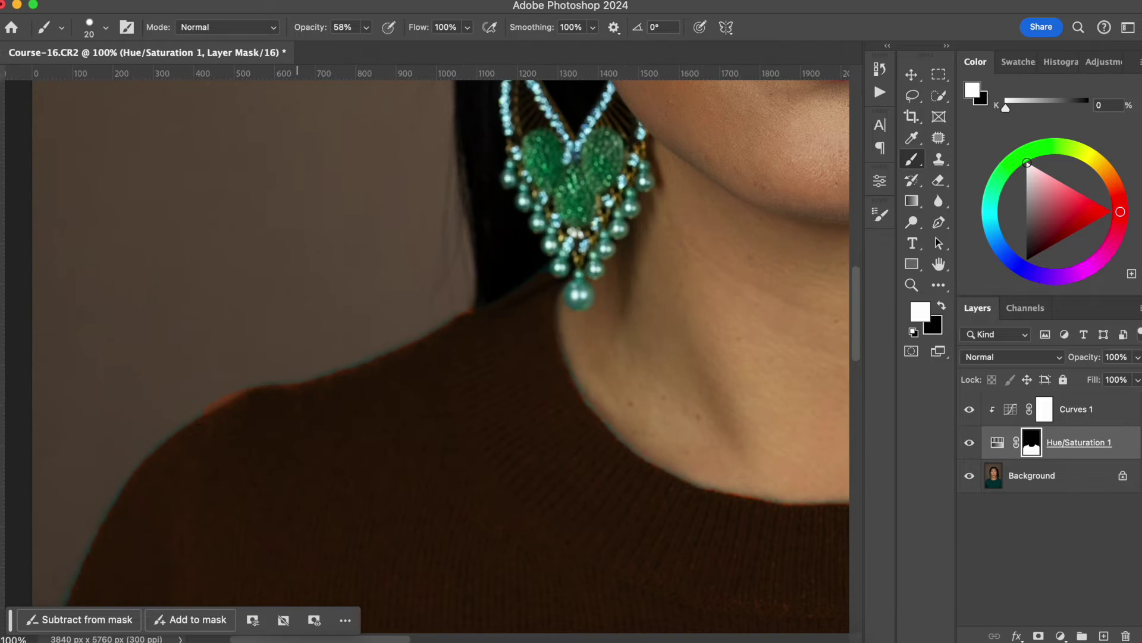
scroll(428, 357, "down", 2)
scroll(428, 357, "left", 3)
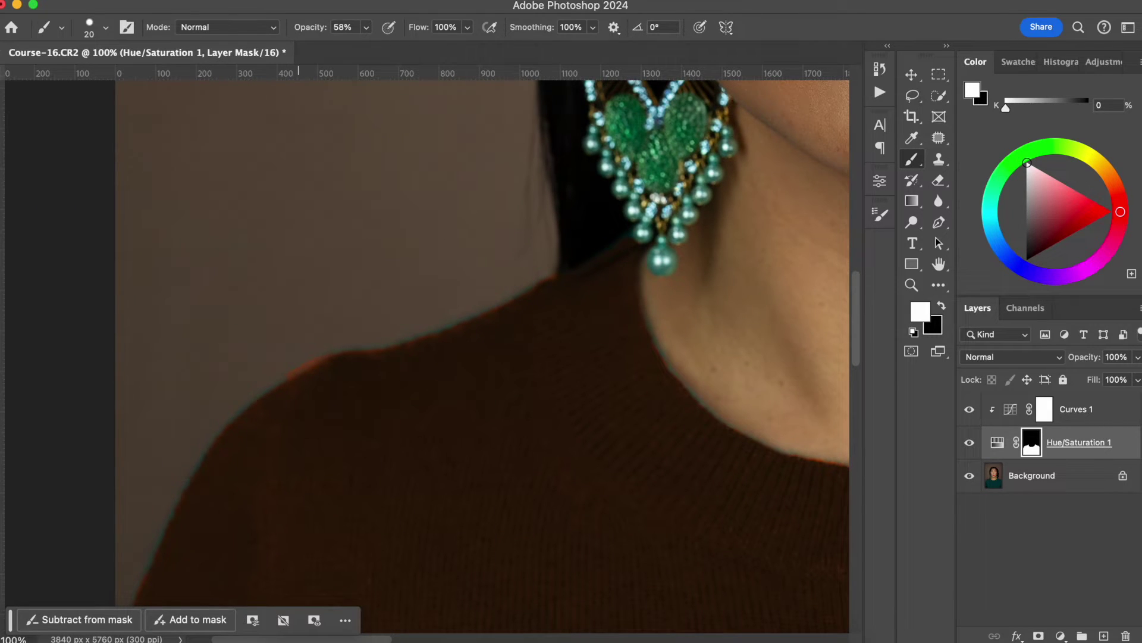
scroll(301, 365, "up", 3)
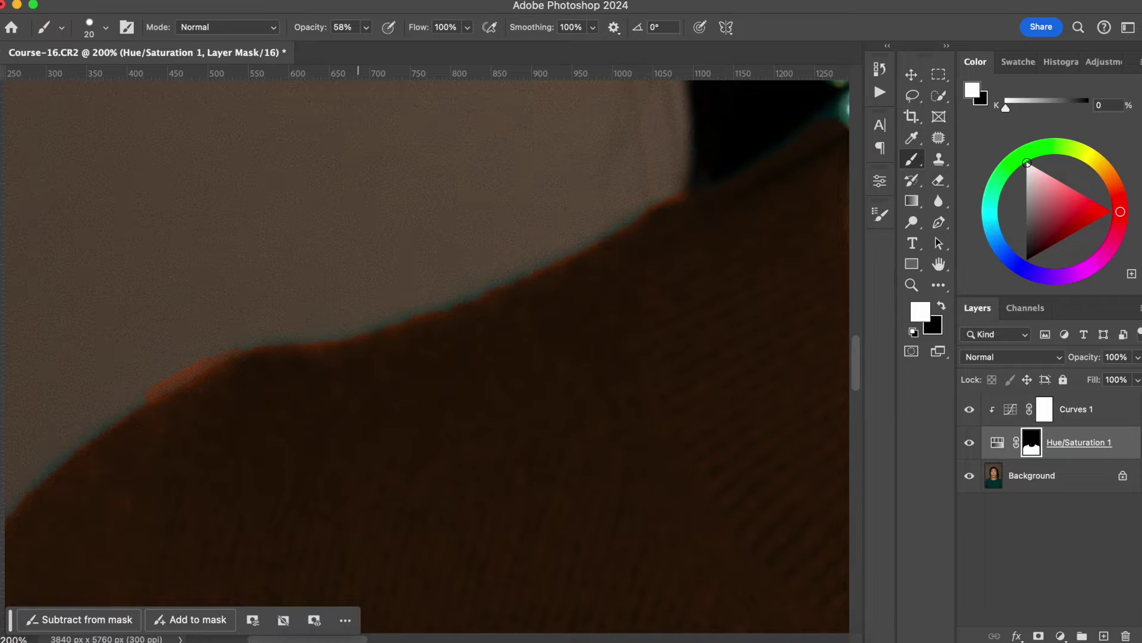
scroll(424, 356, "left", 3)
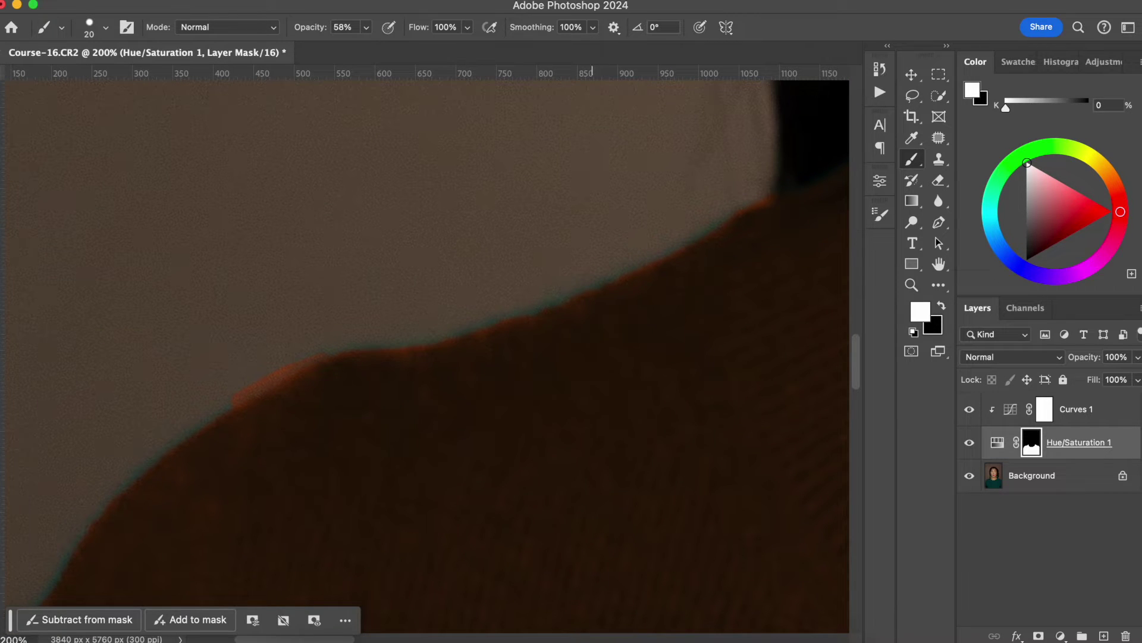
scroll(427, 357, "right", 10)
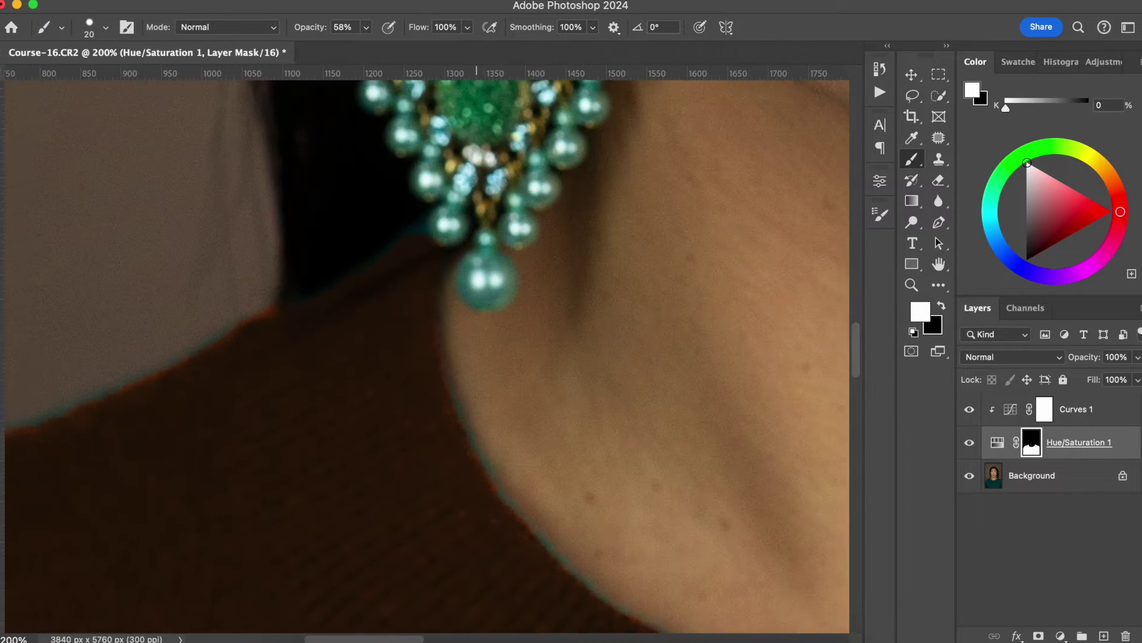
scroll(601, 345, "down", 6)
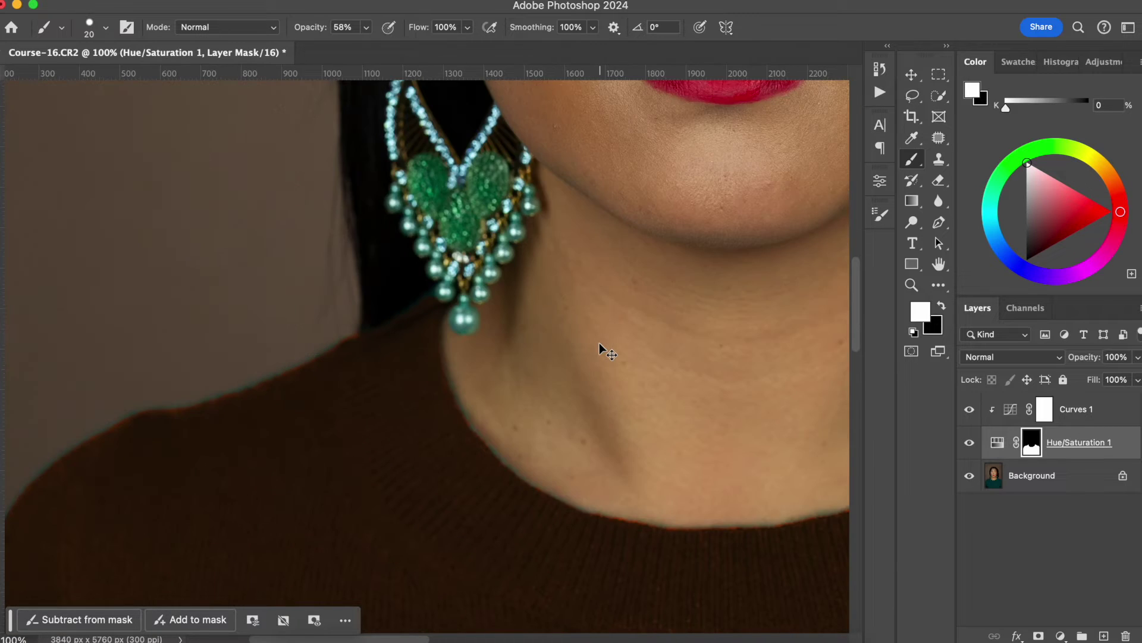
scroll(600, 344, "down", 1)
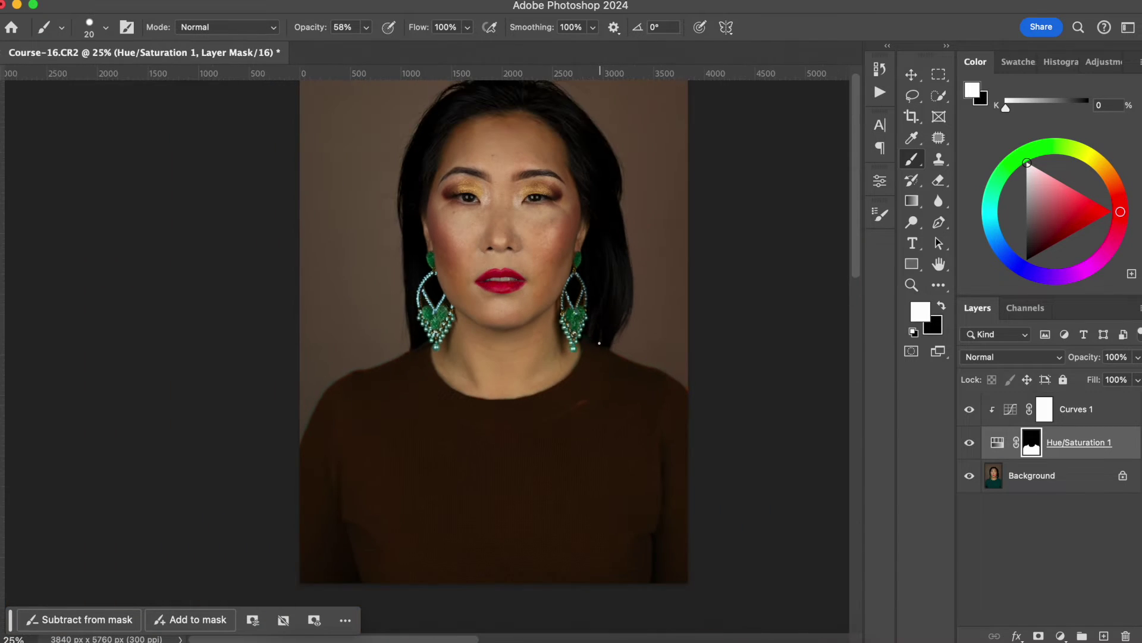
- Raise the Lightness slightly on the Hue/Saturation layer to brighten the brown sweater
scroll(597, 344, "right", 3)
left_click(1045, 410)
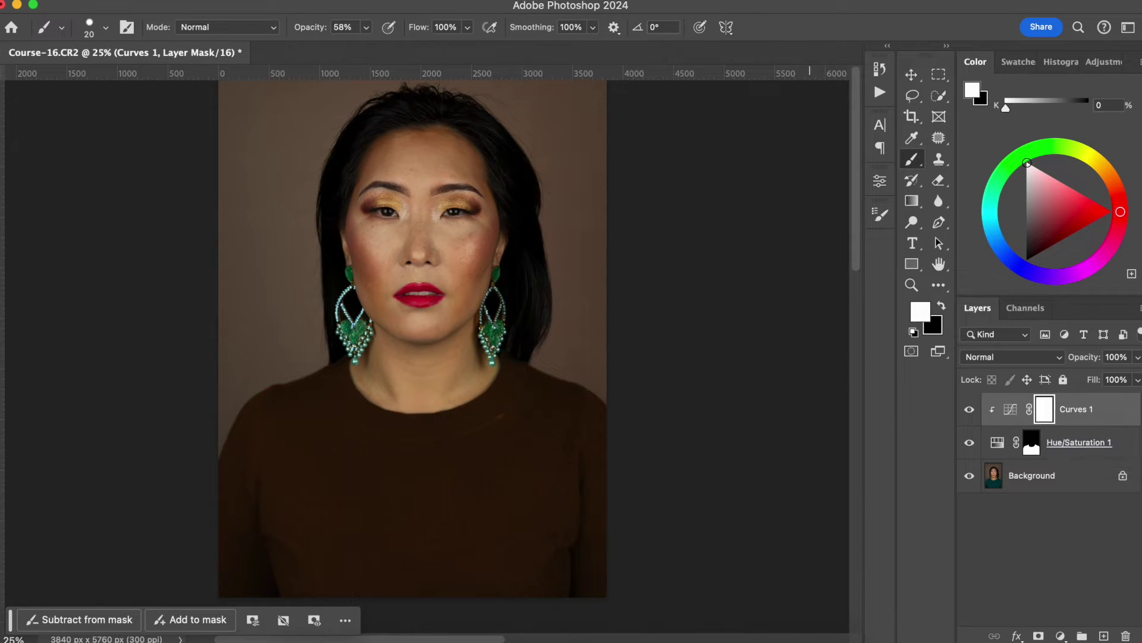
double_click(998, 442)
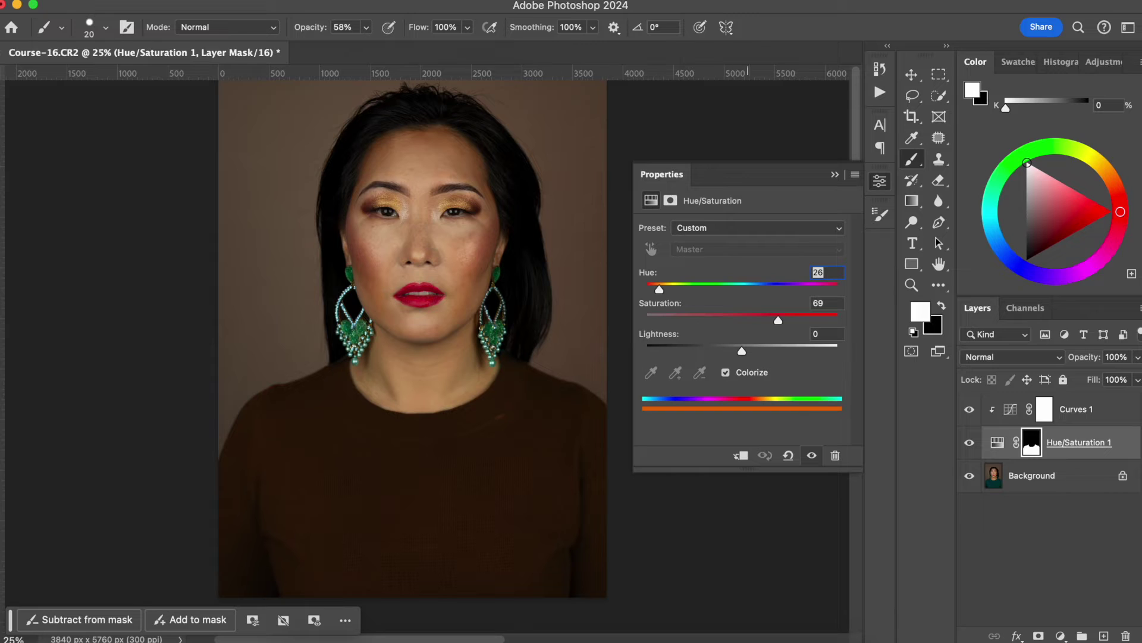
left_click_drag(742, 351, 744, 351)
left_click(834, 175)
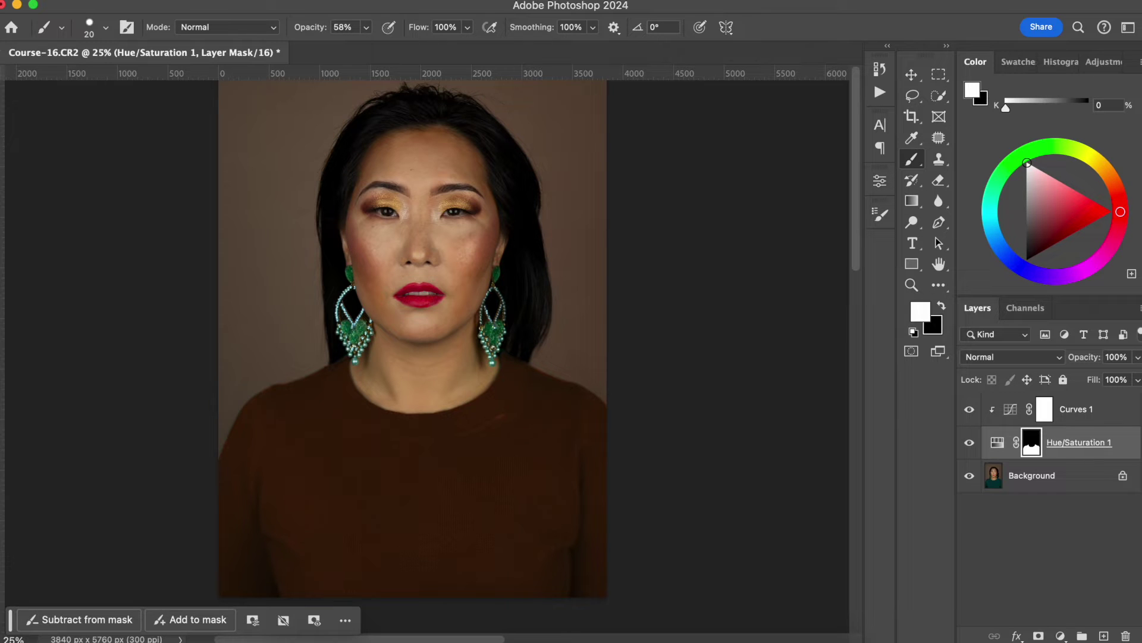
- Stamp all visible layers into a new layer above the Curves layer and choose the Clone Stamp tool
left_click(1010, 410)
key("super+alt+shift+e")
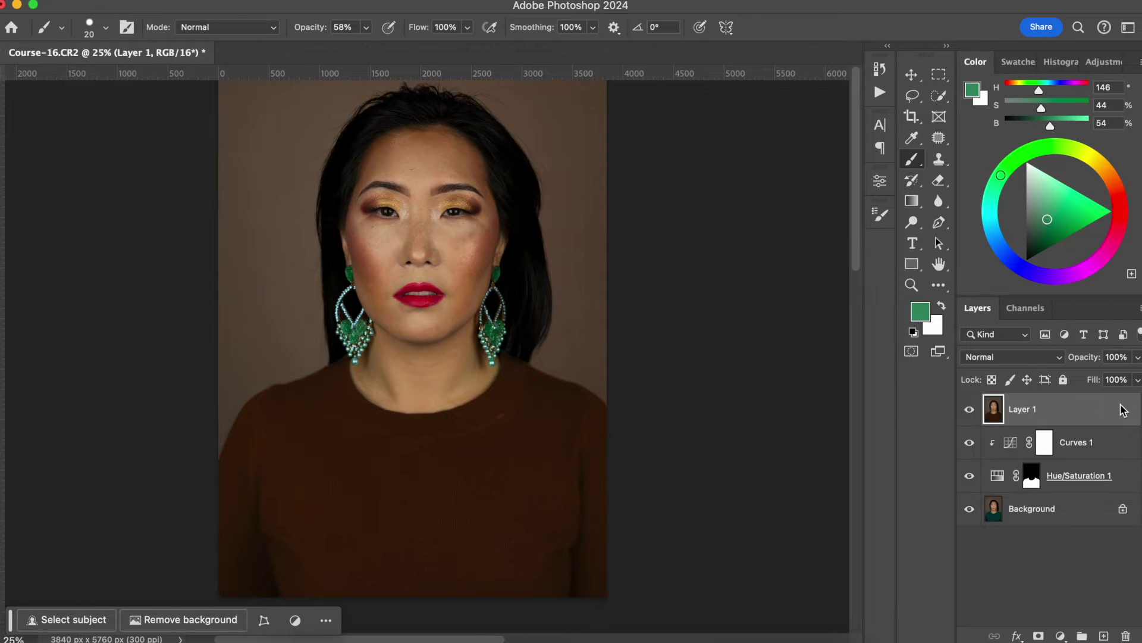
left_click(939, 159)
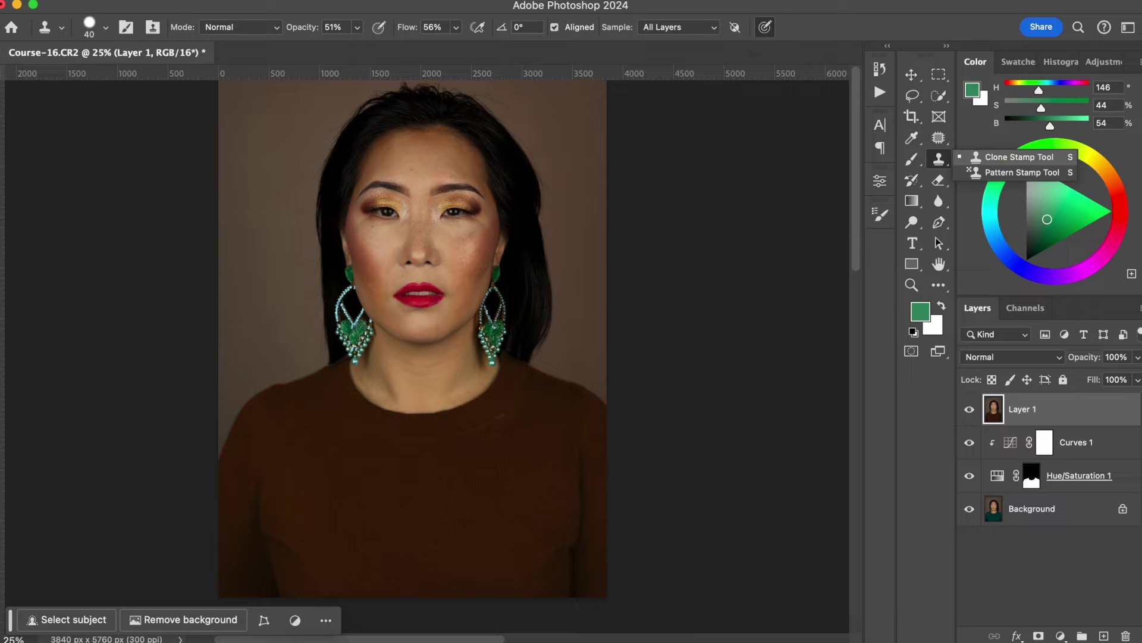
left_click(1019, 157)
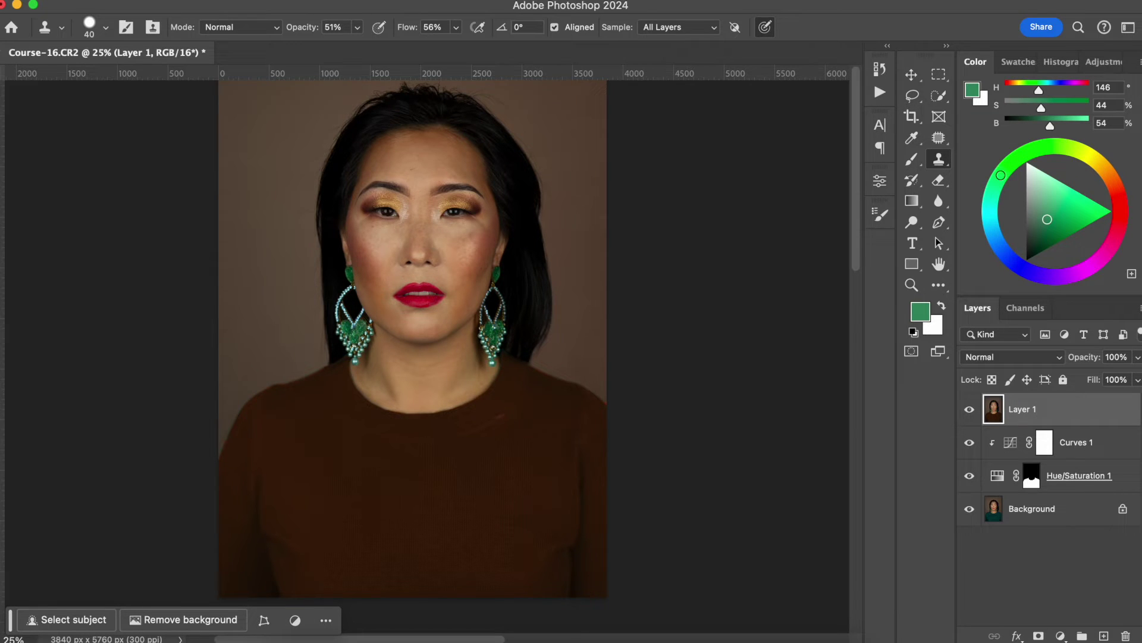
- Clone clean background over the teal fringe along the outer edge of the sleeve at the image's left, using a size 25 brush
key("super+plus")
key("super+plus")
key("super+plus")
key("super+plus")
key("super+plus")
scroll(429, 357, "left", 9)
scroll(429, 357, "down", 5)
left_click_drag(429, 393, 612, 372)
key("super+minus")
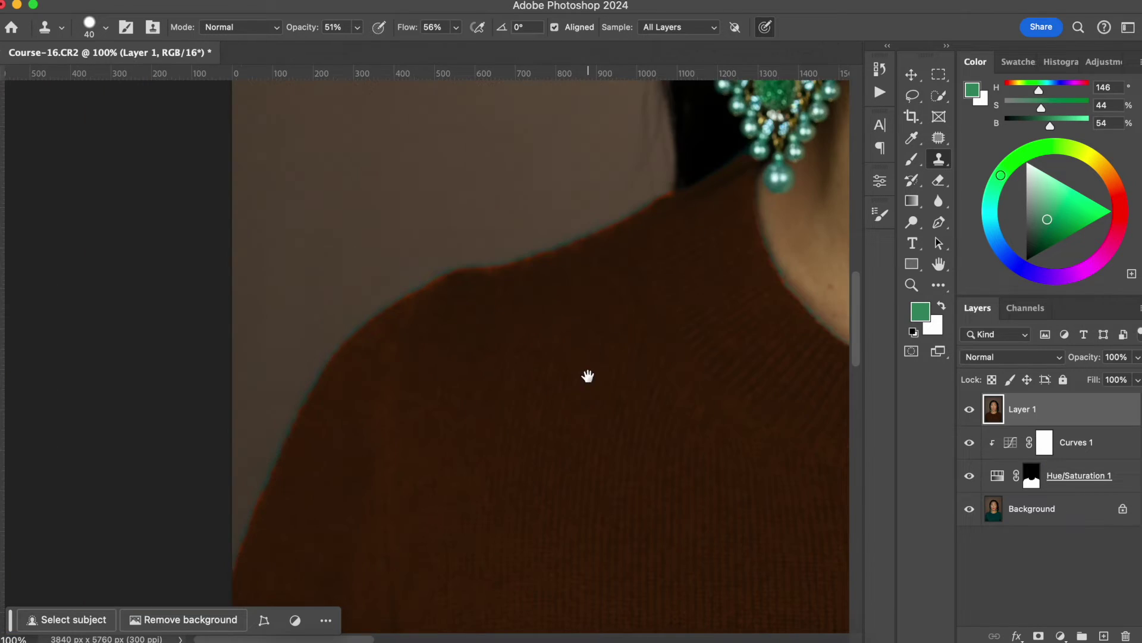
left_click_drag(372, 526, 558, 399)
key("super+plus")
scroll(475, 438, "left", 2)
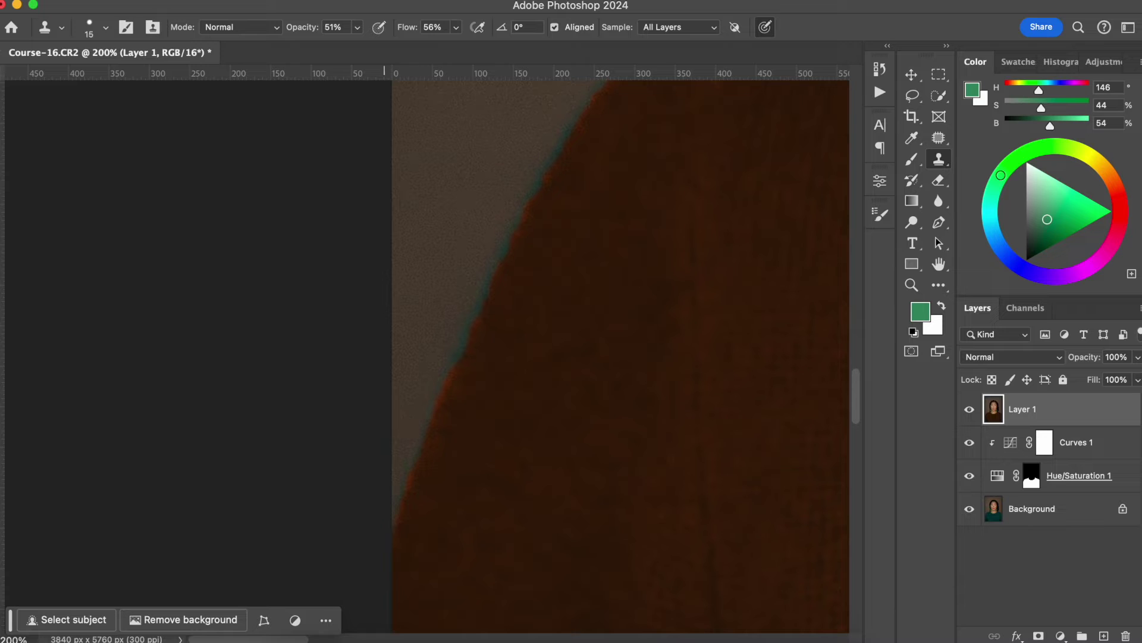
scroll(444, 338, "up", 3)
key("bracketright")
key("bracketright")
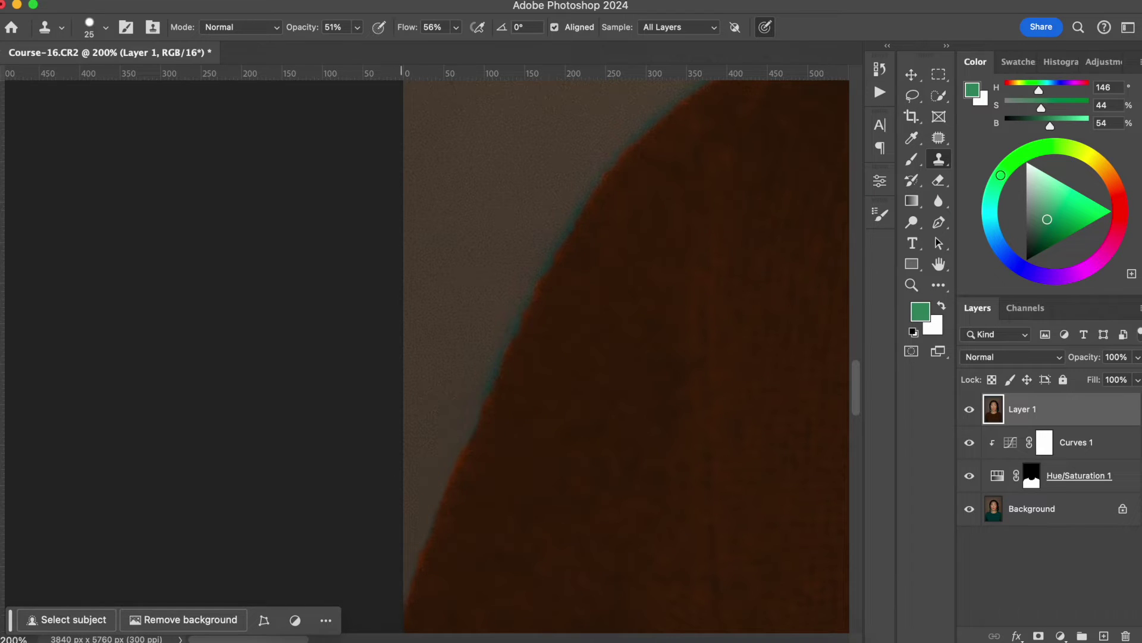
scroll(459, 357, "up", 3)
left_click(106, 28)
left_click_drag(156, 115, 153, 115)
left_click(463, 551)
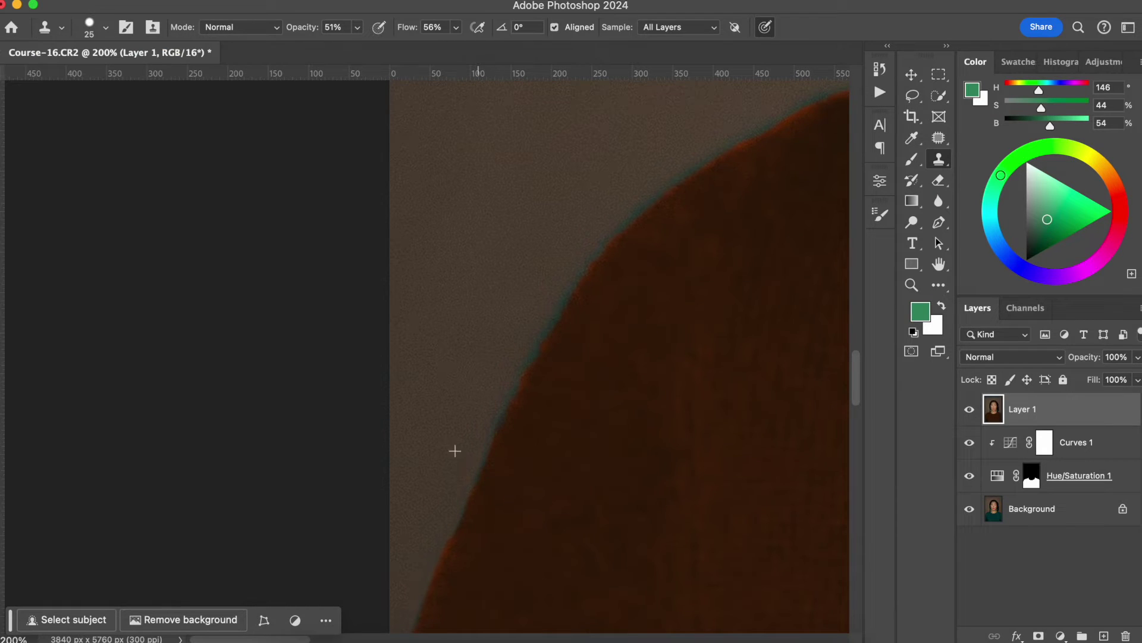
- Reduce the clone brush to size 20 and cover the teal fringe around the curve of the left shoulder
scroll(479, 467, "up", 2)
key("bracketleft")
scroll(474, 482, "down", 3)
scroll(450, 524, "up", 5)
left_click(521, 443)
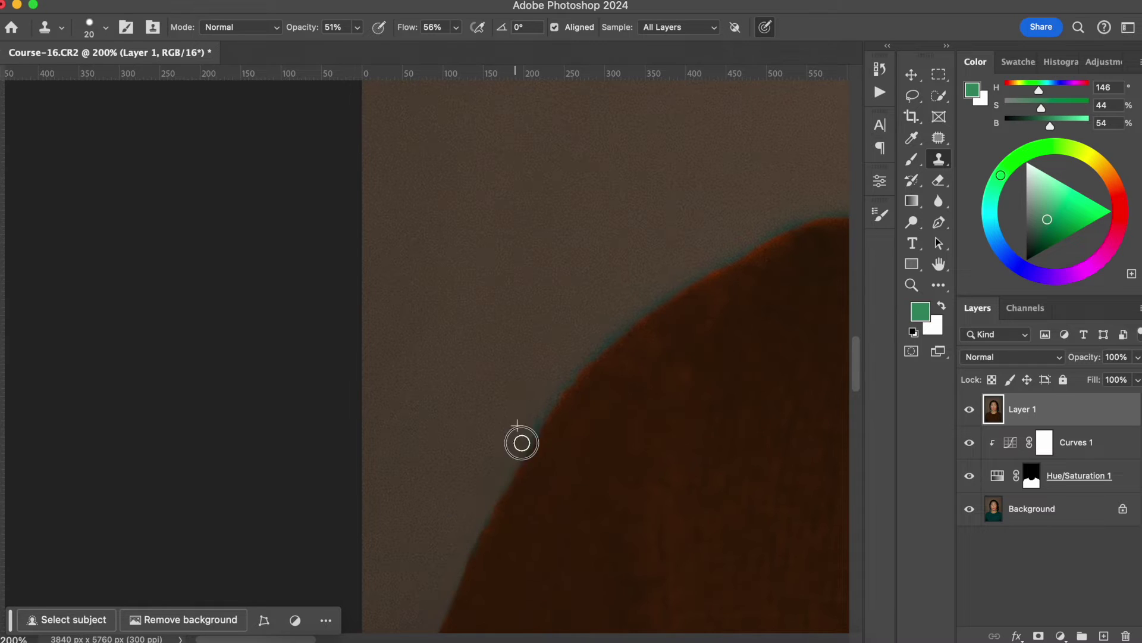
- Clone background over the remaining teal fringe along the top of the left shoulder up to the hair
scroll(581, 370, "right", 2)
scroll(586, 367, "right", 8)
scroll(587, 368, "up", 5)
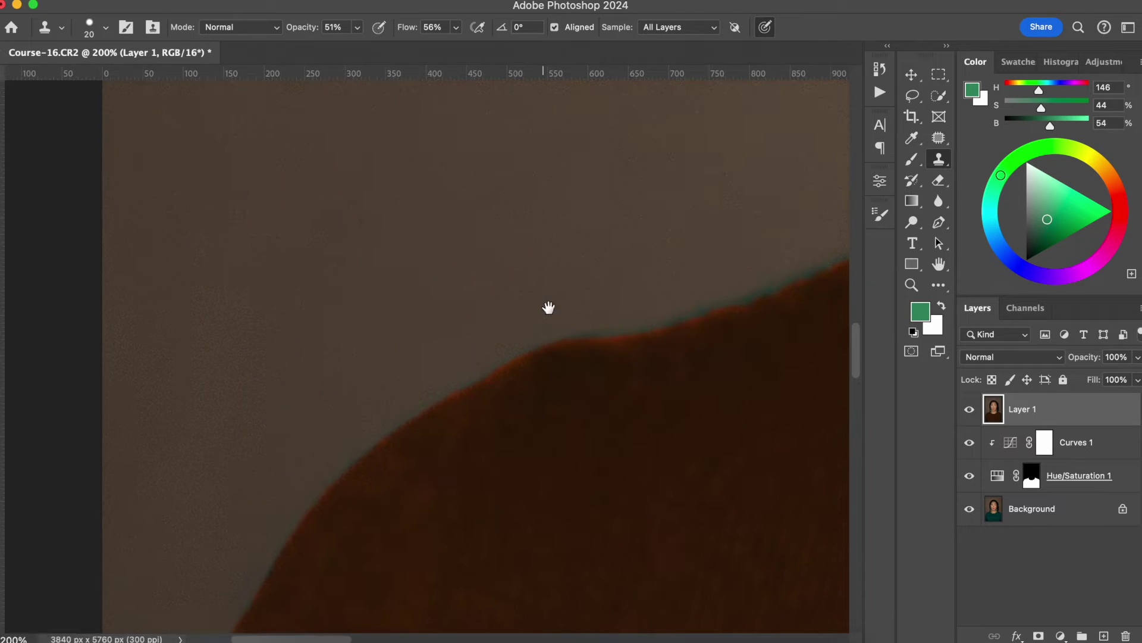
scroll(548, 344, "right", 5)
scroll(548, 345, "up", 3)
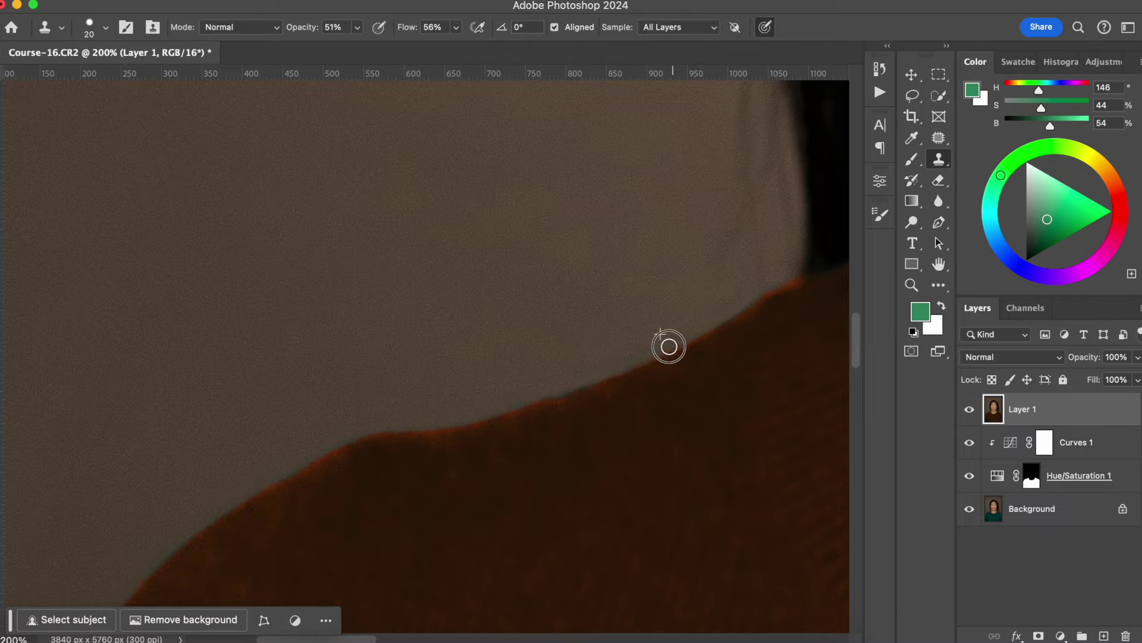
scroll(423, 393, "right", 10)
scroll(264, 336, "left", 4)
scroll(265, 336, "up", 2)
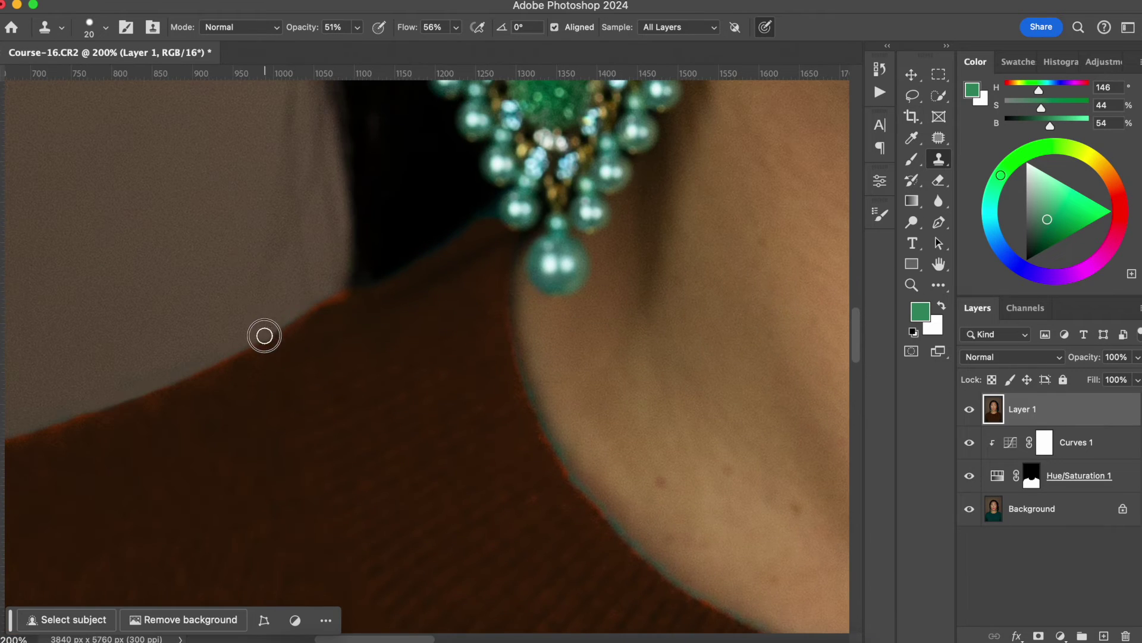
- Set the clone opacity to 39% and size to 25, and clean the teal edge of the neckline below the left earring
scroll(369, 321, "right", 3)
scroll(369, 321, "down", 1)
key("3")
key("9")
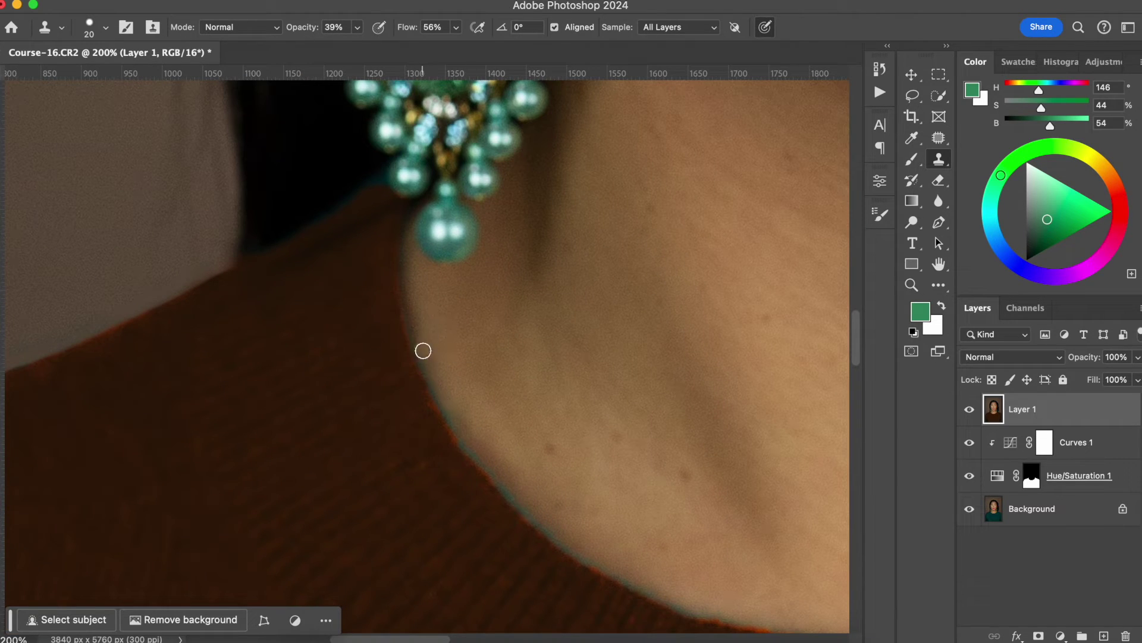
key("bracketright")
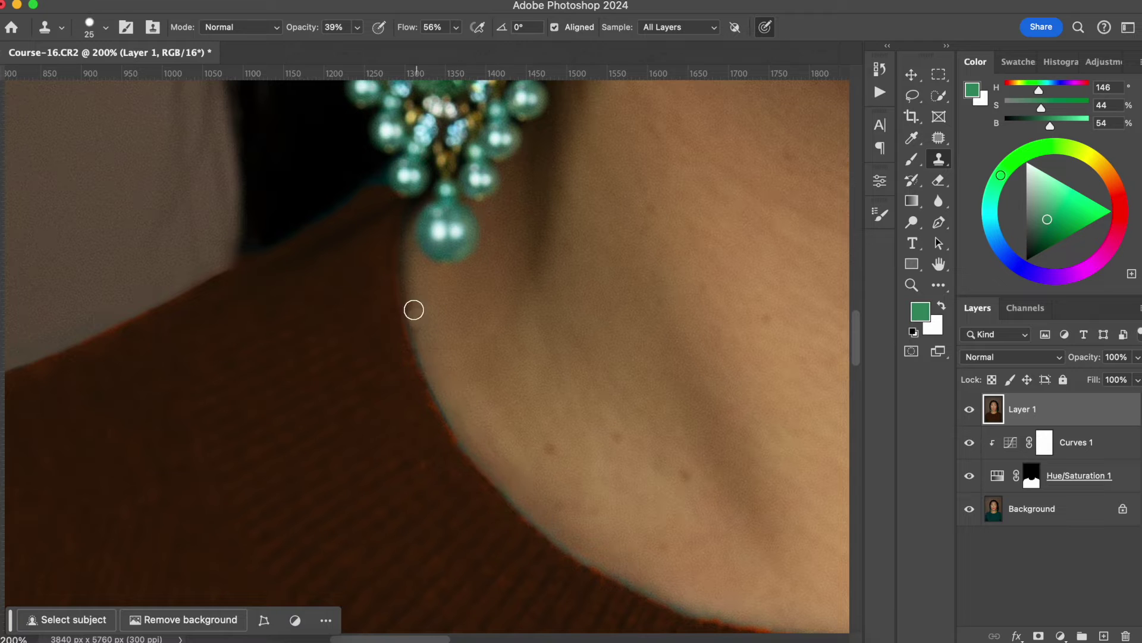
scroll(299, 309, "right", 6)
scroll(298, 309, "down", 4)
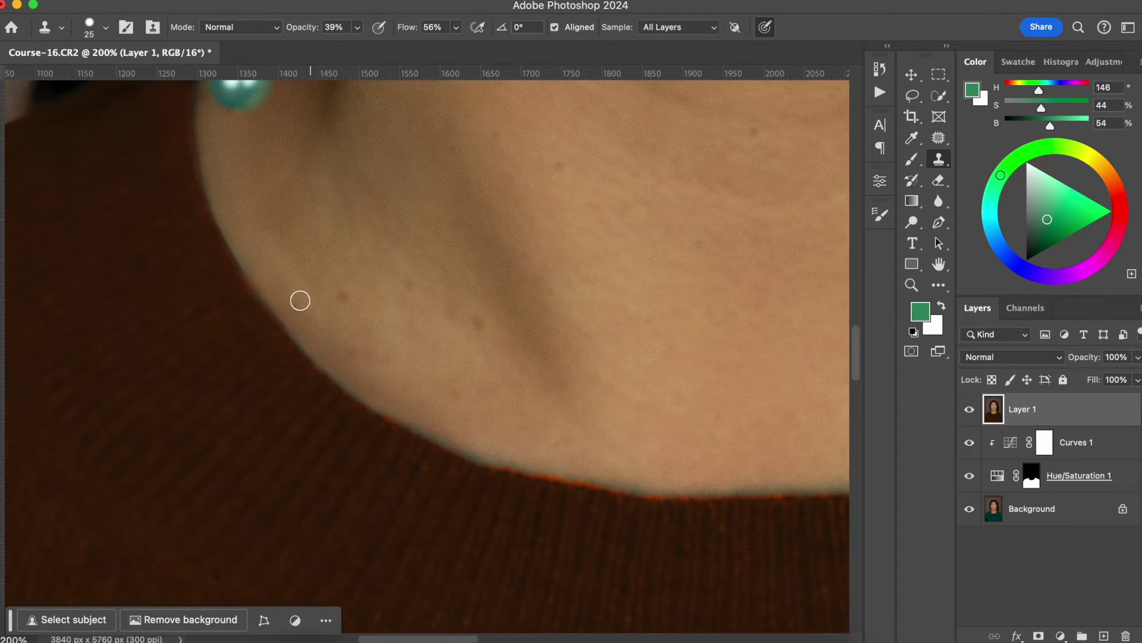
- Clone skin over the teal fringe along the bottom of the neckline, from its centre toward the right earring
scroll(454, 446, "right", 6)
scroll(454, 446, "down", 1)
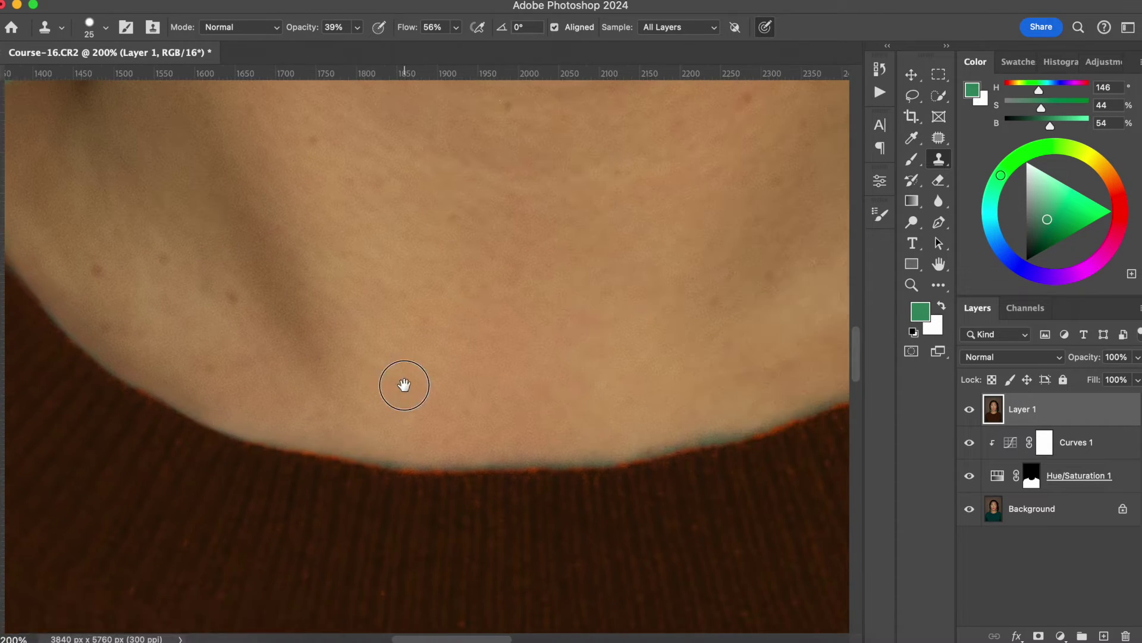
scroll(595, 458, "right", 4)
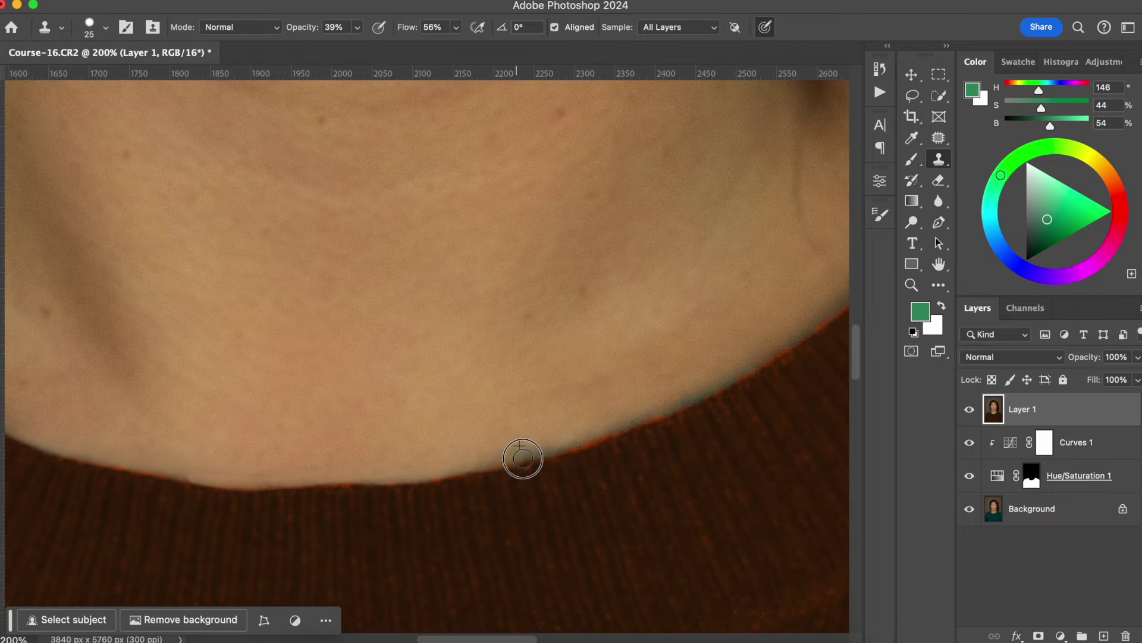
scroll(523, 458, "right", 9)
scroll(523, 458, "up", 5)
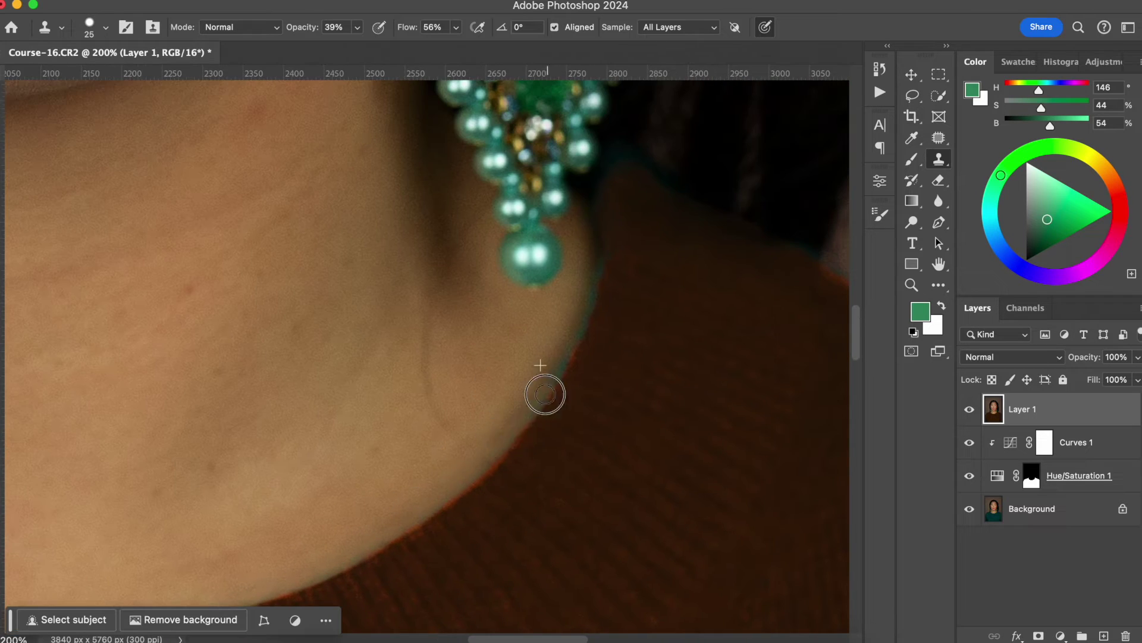
- Clone skin over the teal edge of the neckline below the right earring, undoing and redoing one bad stroke
left_click_drag(545, 394, 492, 454)
key("super+z")
left_click_drag(570, 350, 587, 291)
left_click(594, 262)
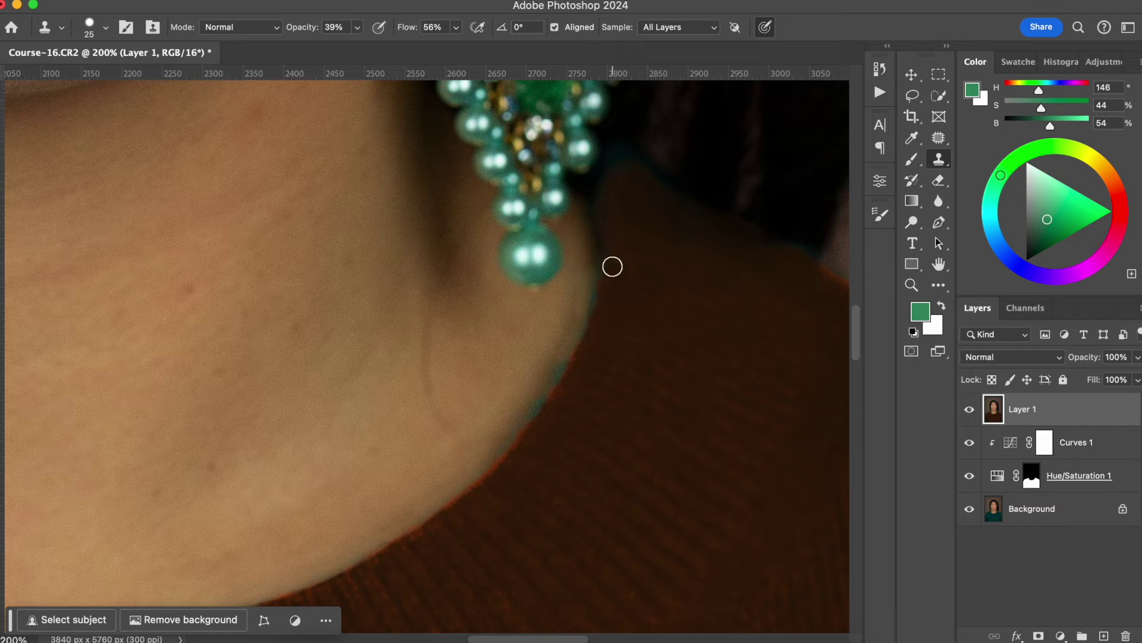
scroll(472, 423, "right", 1)
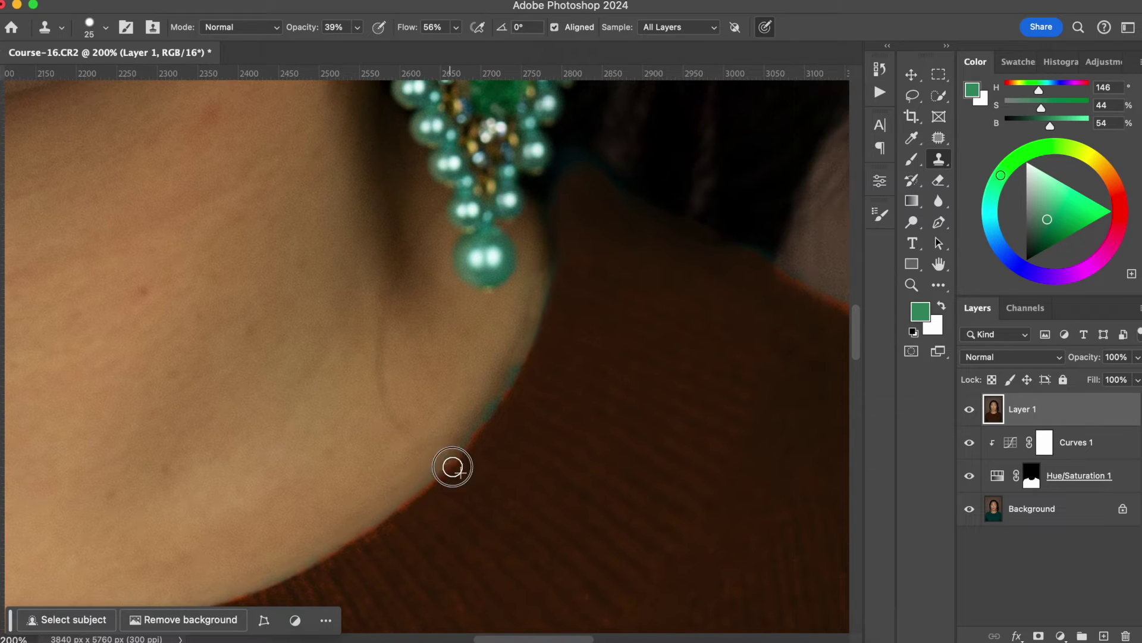
mouse_move(453, 467)
left_mouse_down()
mouse_move(523, 369)
mouse_move(438, 454)
mouse_move(535, 284)
mouse_move(499, 392)
left_mouse_up()
- Set the clone flow to 15% and retouch the right shoulder's fringe where the hair meets the background
key("shift+1")
key("shift+5")
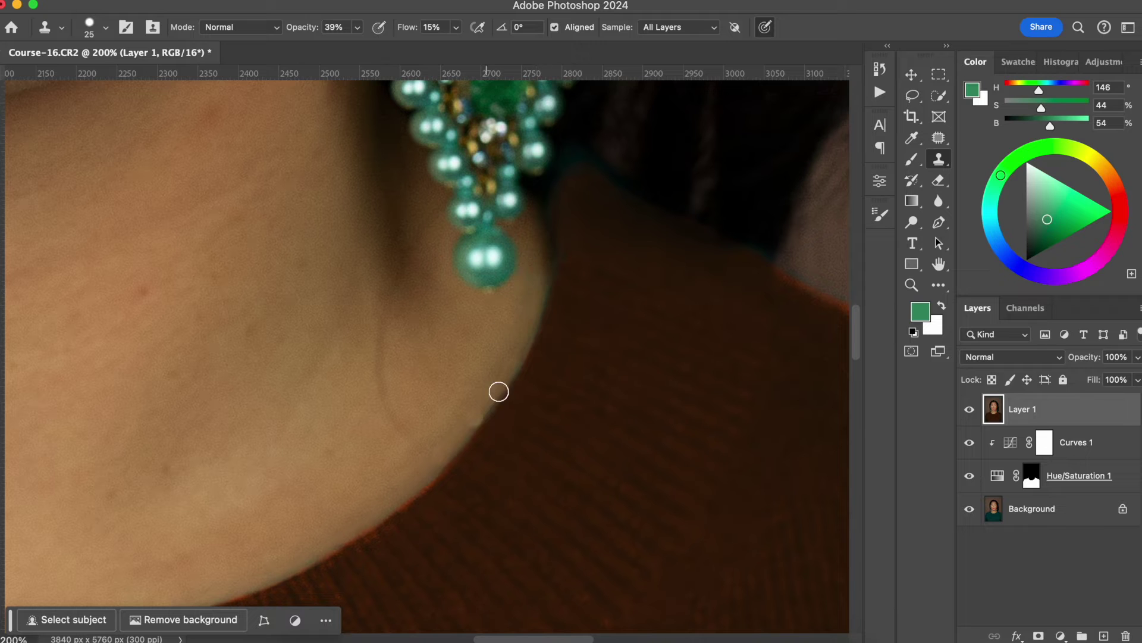
scroll(283, 301, "right", 10)
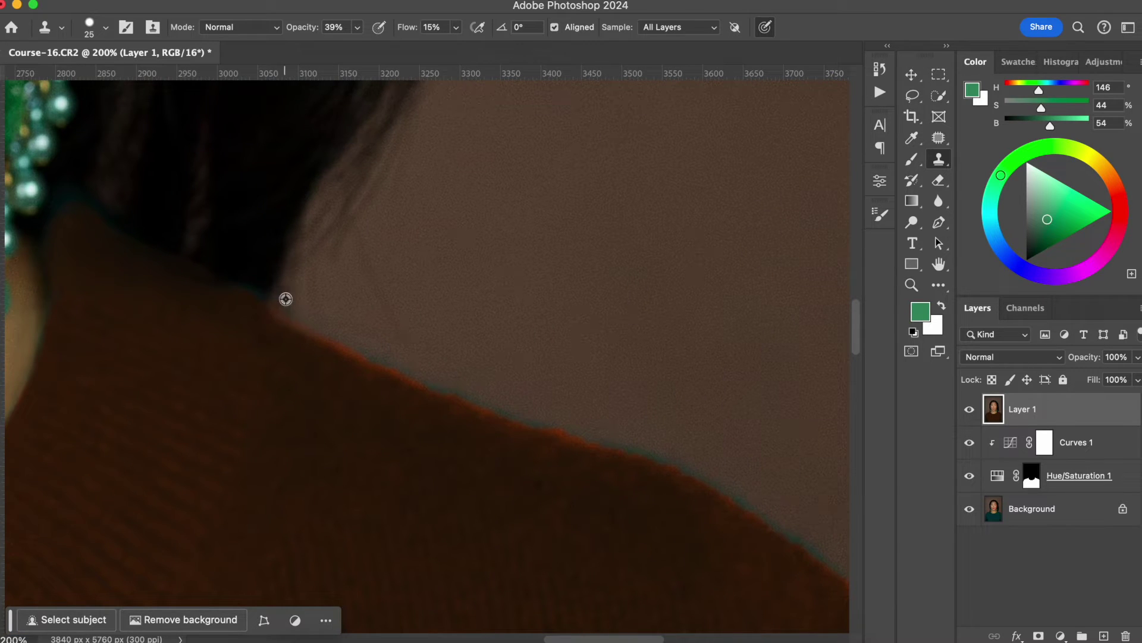
left_click(283, 291, "alt")
left_click_drag(273, 307, 297, 325)
left_click_drag(423, 342, 329, 307)
- Set the clone opacity to 55% and flow to 58%, and cover the fringe along the right shoulder to the image edge
left_click_drag(302, 27, 312, 27)
left_click_drag(408, 27, 433, 28)
mouse_move(256, 310)
left_mouse_down()
mouse_move(264, 326)
mouse_move(338, 356)
mouse_move(589, 432)
mouse_move(454, 357)
left_mouse_up()
key("super+z")
mouse_move(457, 358)
left_mouse_down()
mouse_move(549, 407)
mouse_move(647, 483)
left_mouse_up()
left_click(657, 475, "alt")
left_click_drag(675, 519, 678, 524)
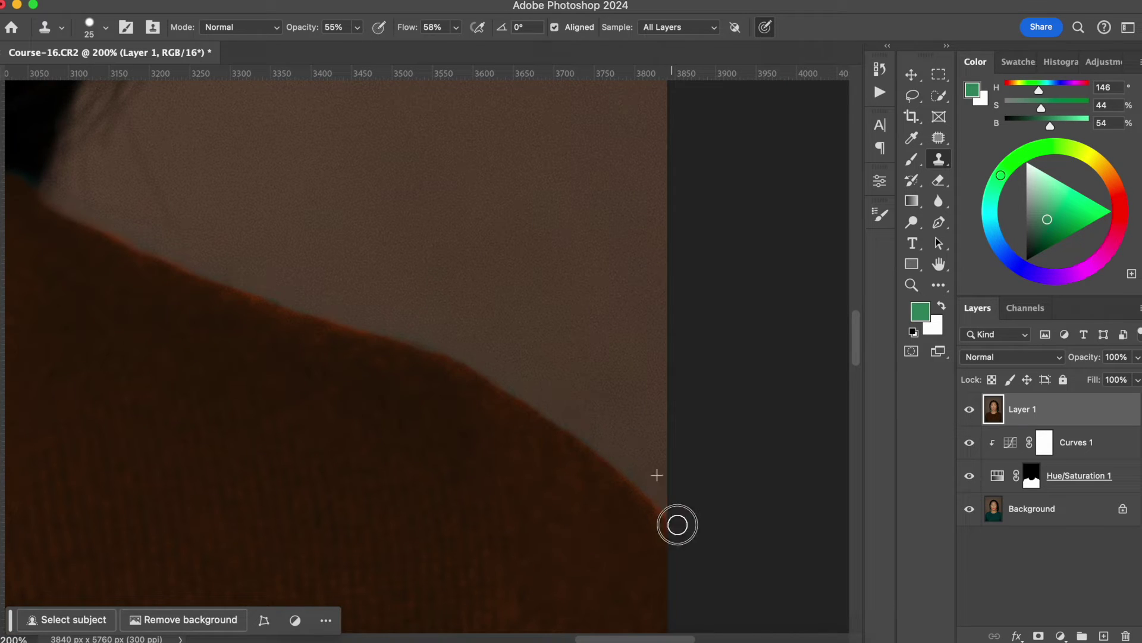
- Retouch the neck edge beside the right earring's lowest pearl with the Clone Stamp and Patch tools, clearing the selection
scroll(416, 357, "left", 6)
scroll(561, 403, "left", 9)
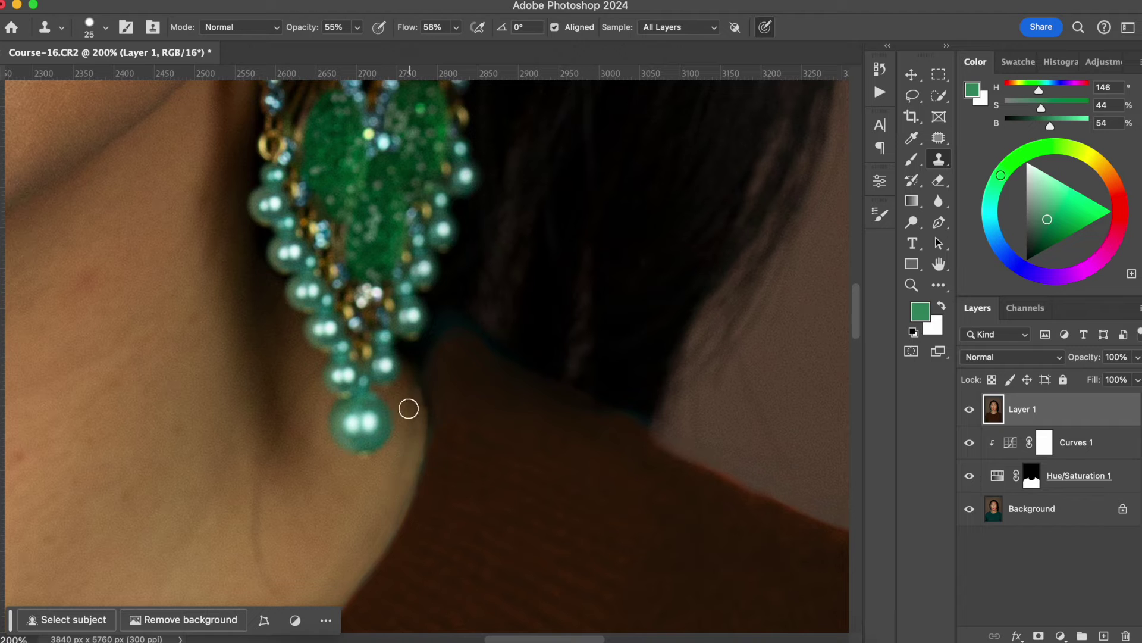
left_click(405, 452, "alt")
left_click(939, 137)
left_click_drag(411, 407, 418, 394)
key("super+d")
- Compare the recolored sweater with the original Background layer, and examine the whole portrait
key("super+minus")
key("super+minus")
key("super+minus")
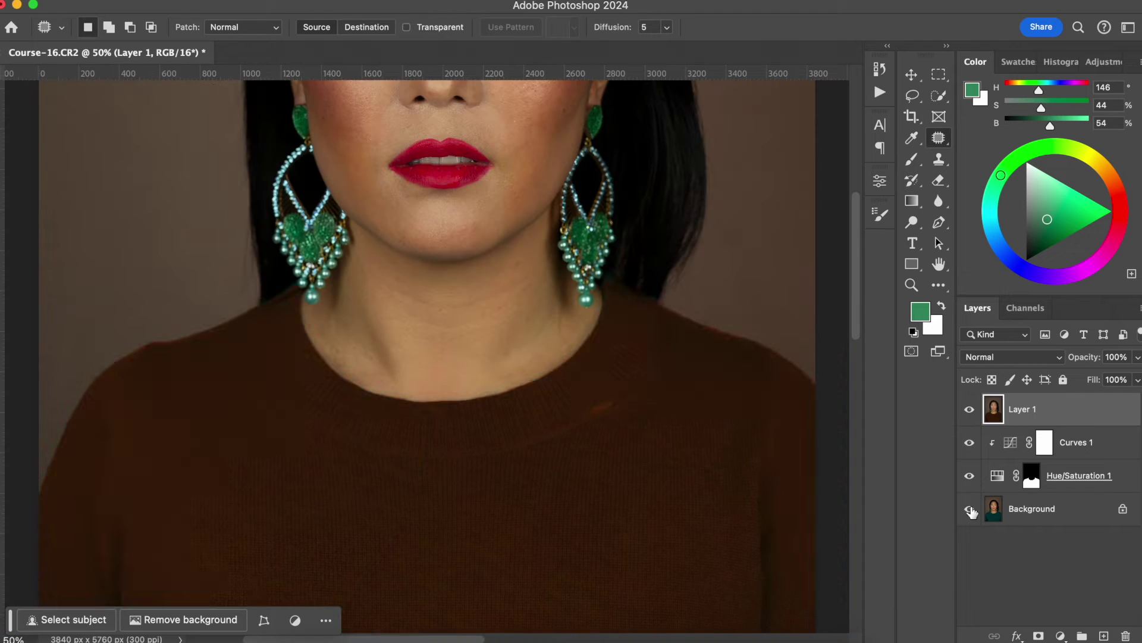
left_click(970, 509, "alt")
left_click(970, 509, "alt")
key("super+0")
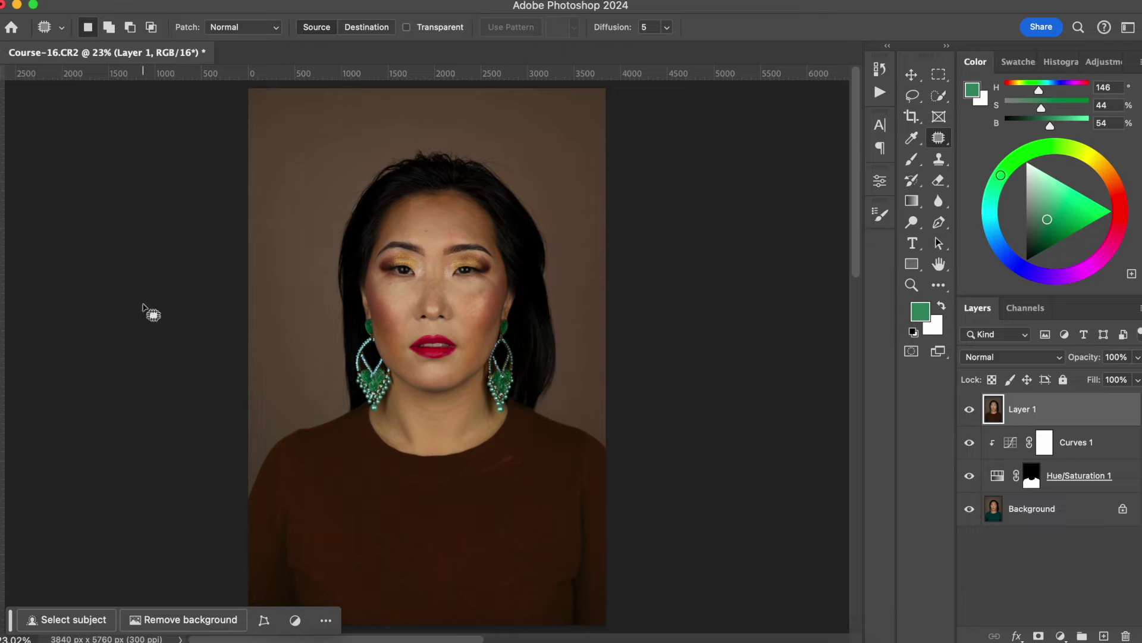
- Group the stamped layer, Curves and Hue/Saturation layers, and name the group OUTFIT
left_click(1114, 473, "shift")
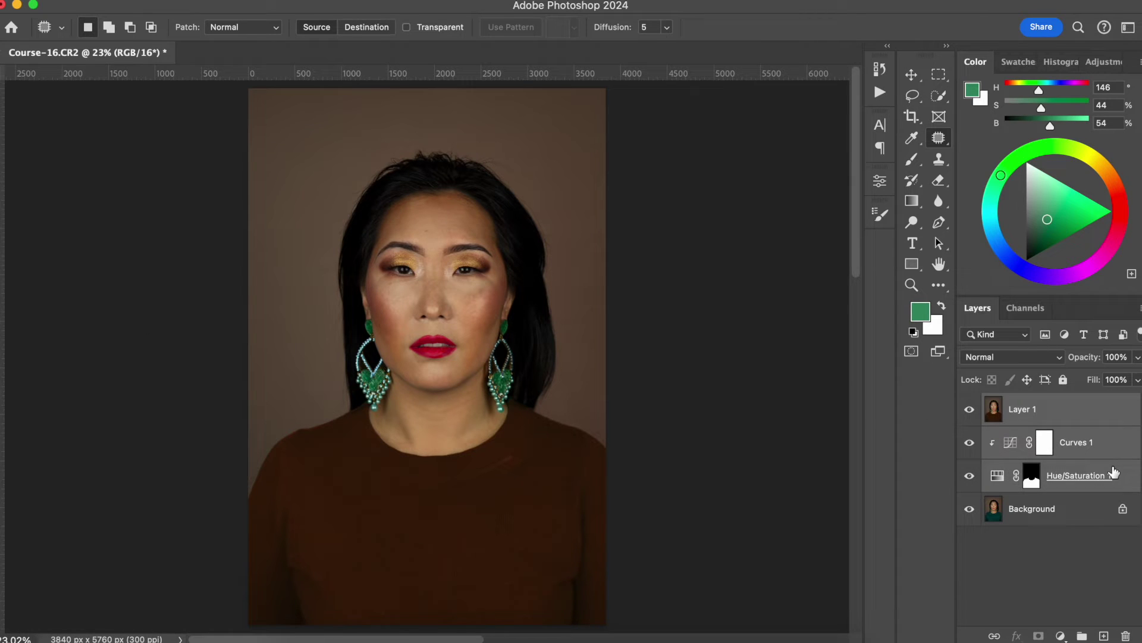
key("super+g")
double_click(1033, 402)
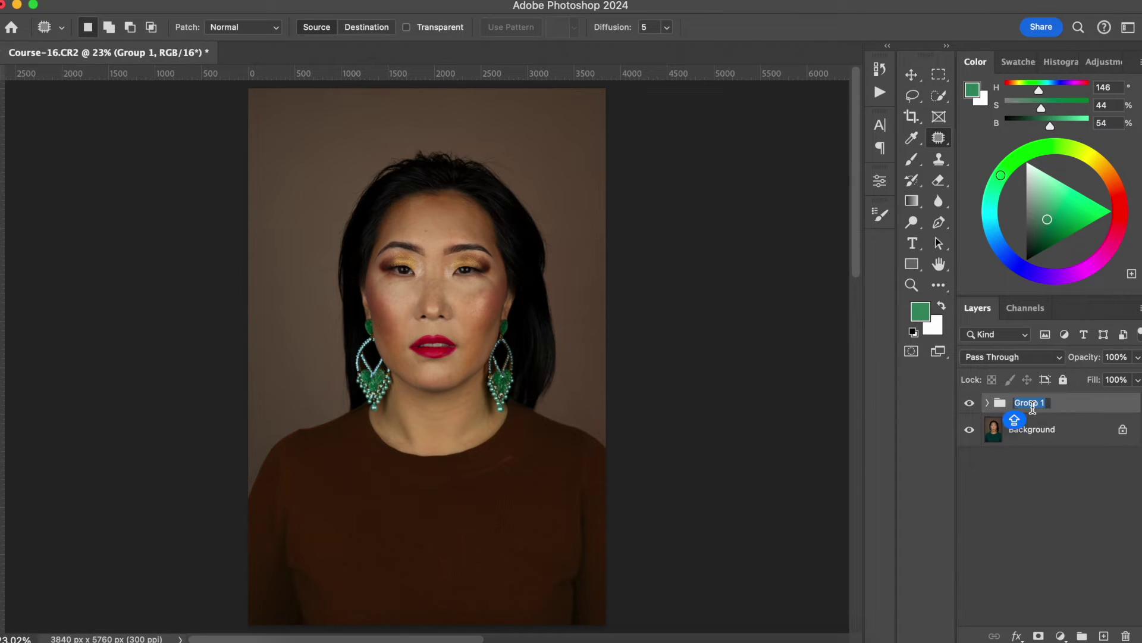
type("OUTFIT")
key("Return")
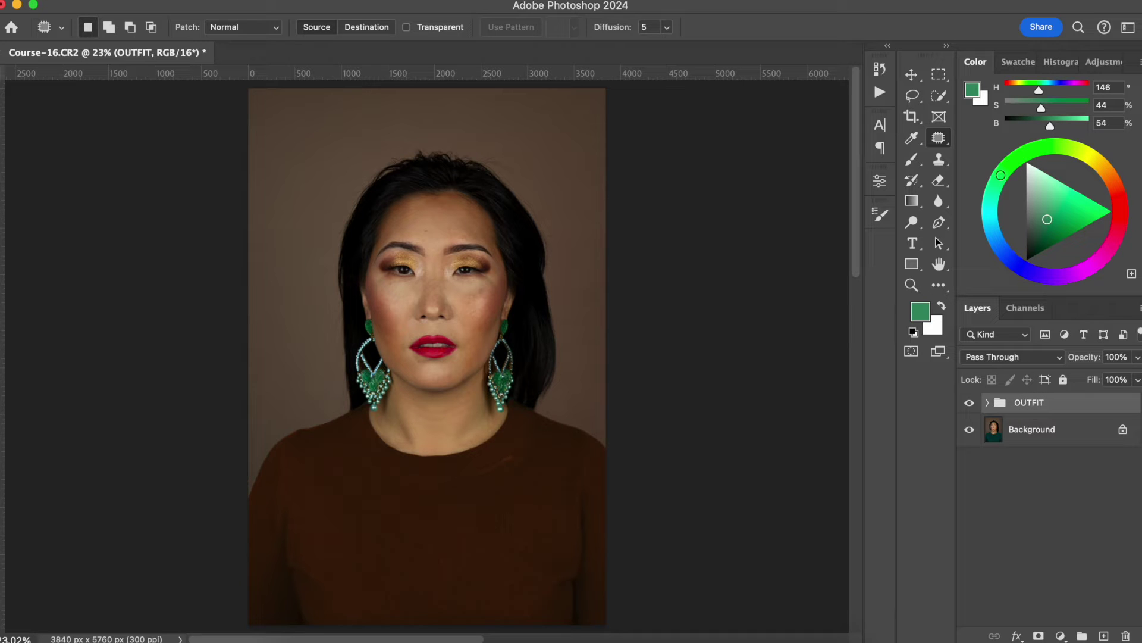
- Open Color Range and sample the earring's dark green heart, adding the light blue beads to the sampled colors
key("super+plus")
key("super+plus")
key("super+plus")
key("super+plus")
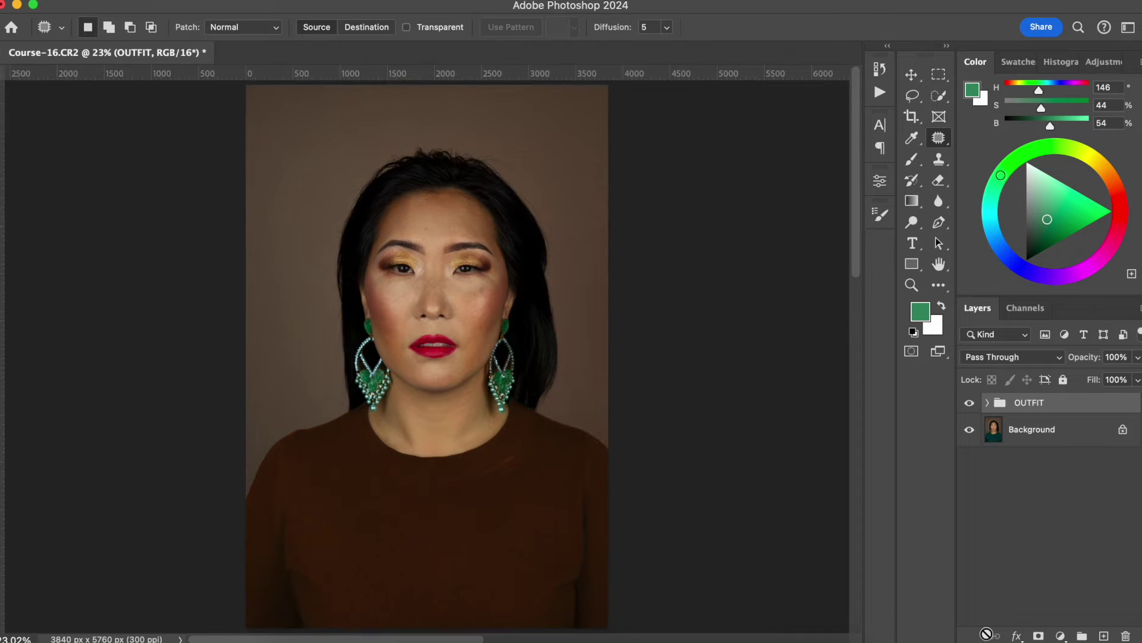
scroll(561, 388, "down", 2)
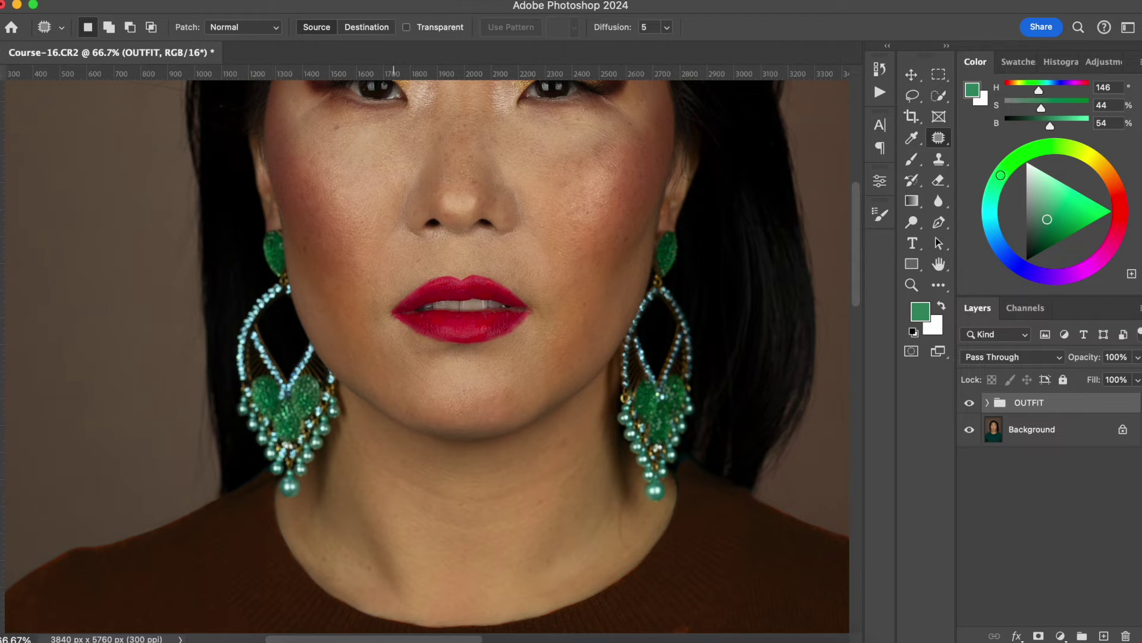
left_click(393, 0)
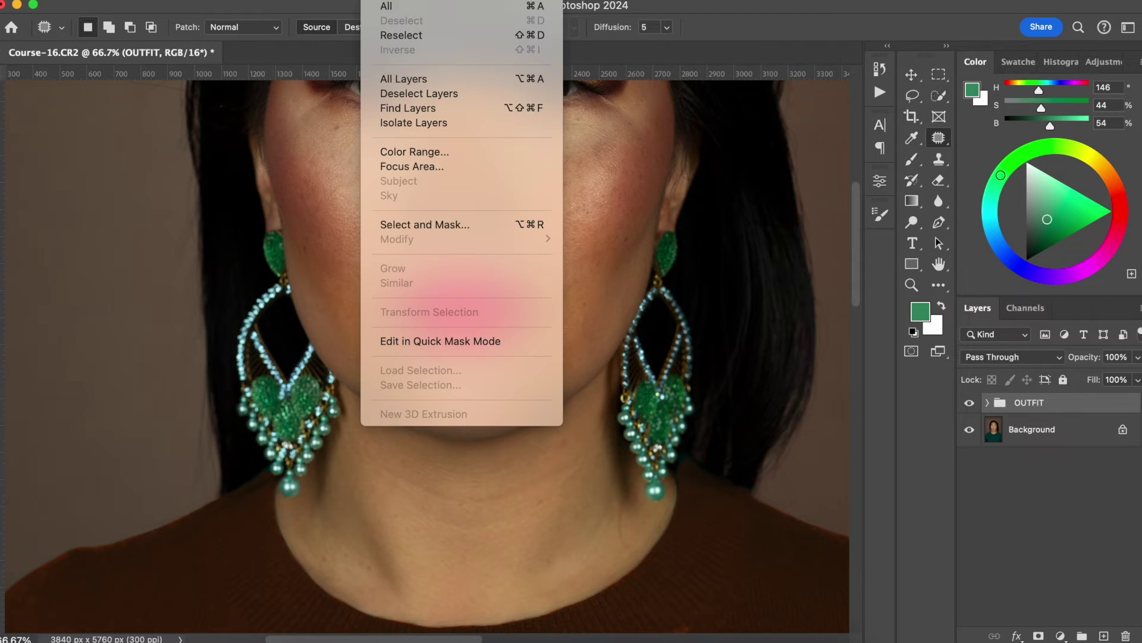
left_click(415, 152)
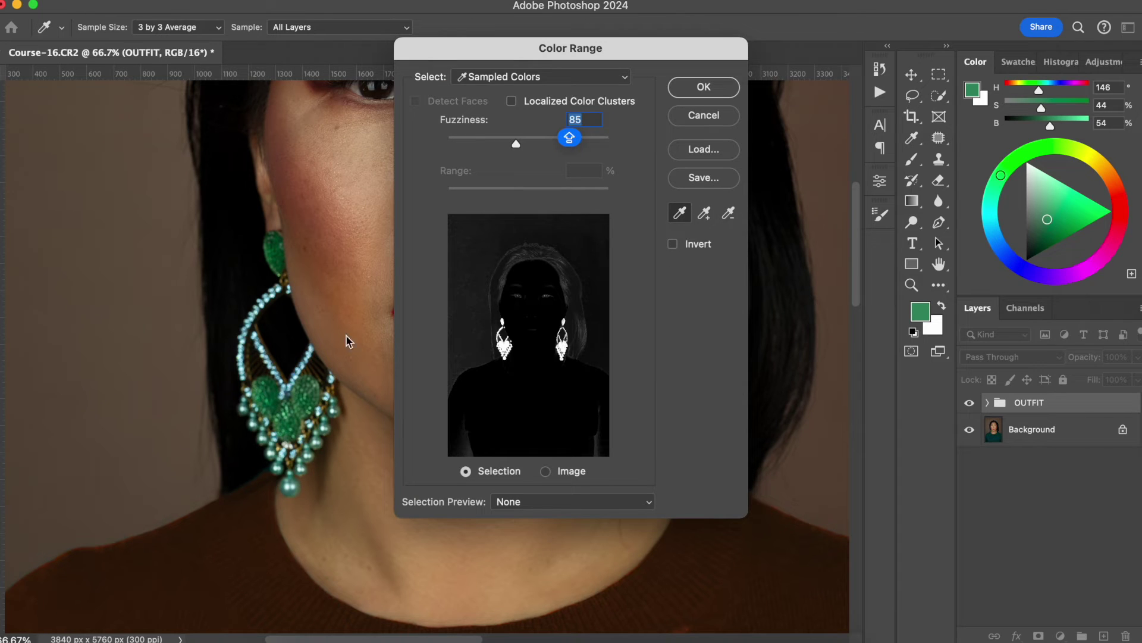
left_click(279, 402)
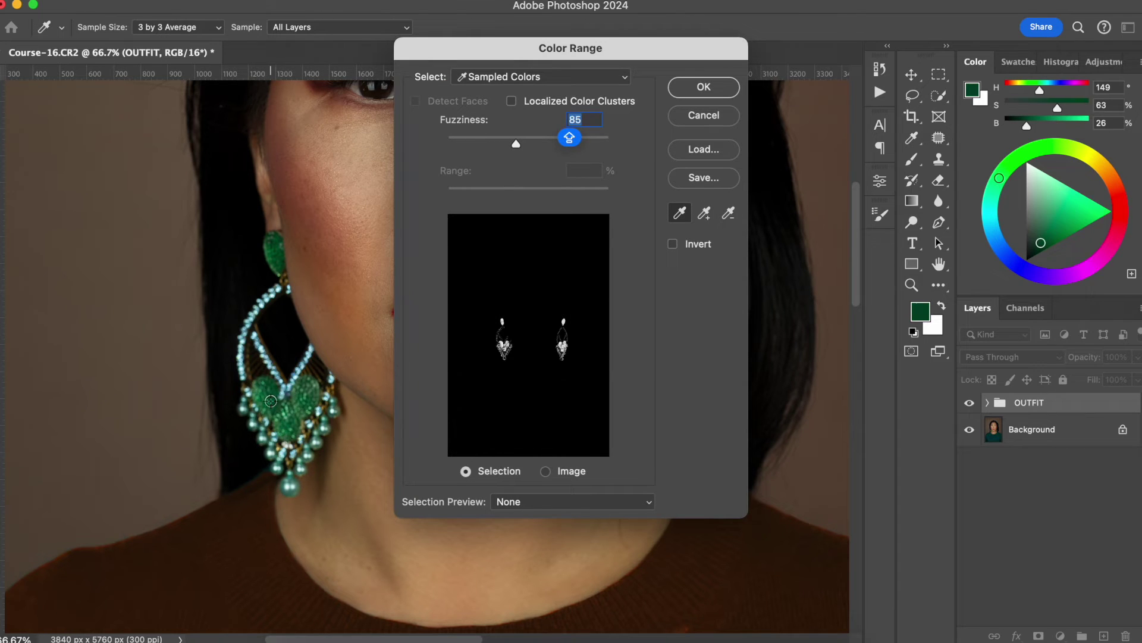
left_click(702, 218)
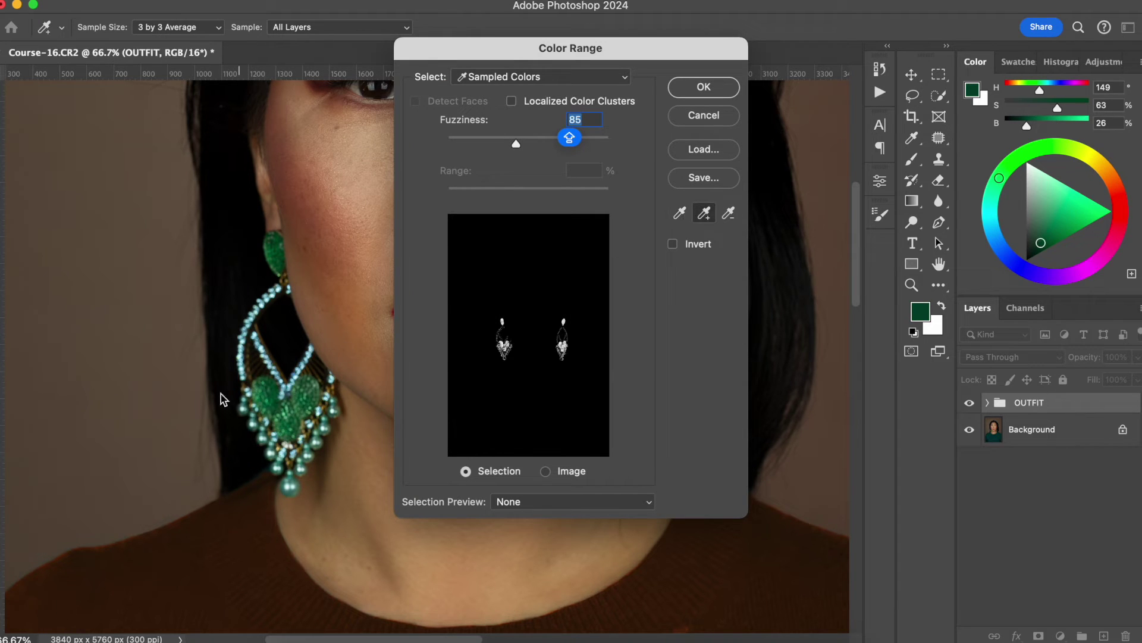
left_click(242, 361)
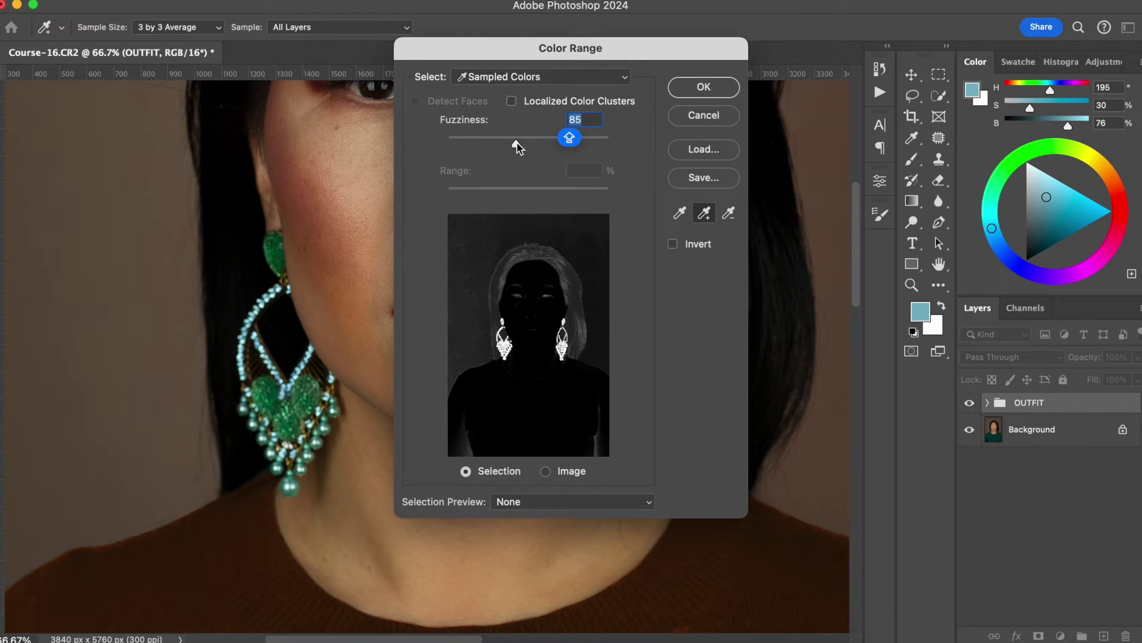
- Narrow the Color Range fuzziness to 62 and apply it as a selection of both earrings
left_click_drag(517, 146, 501, 146)
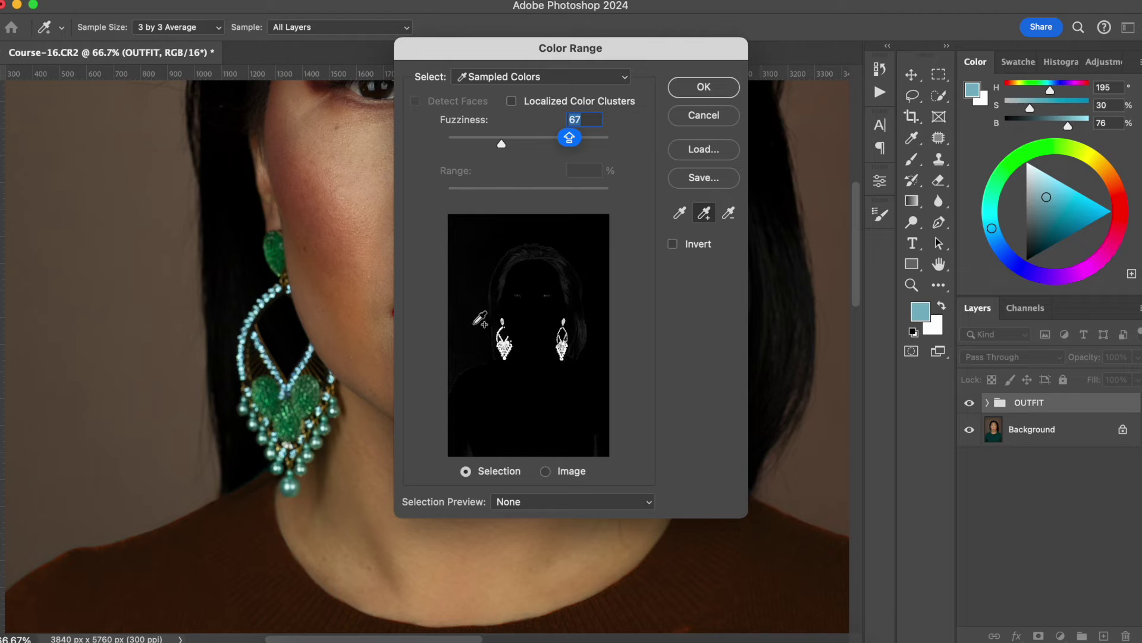
left_click_drag(503, 142, 499, 147)
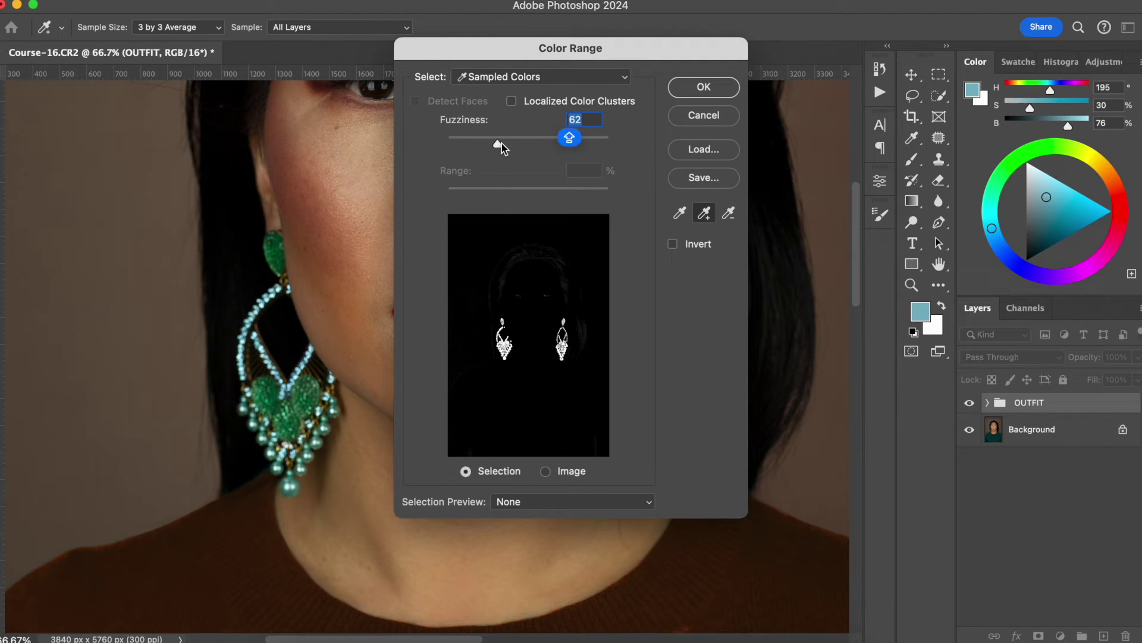
left_click(491, 144)
left_click_drag(492, 147, 503, 149)
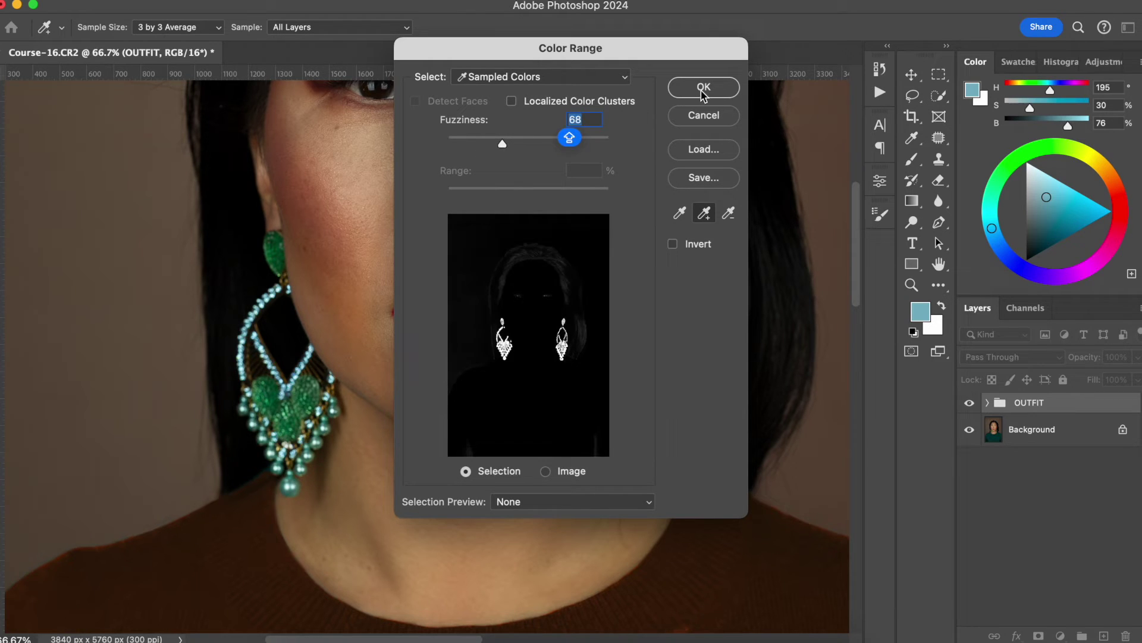
left_click_drag(502, 147, 498, 147)
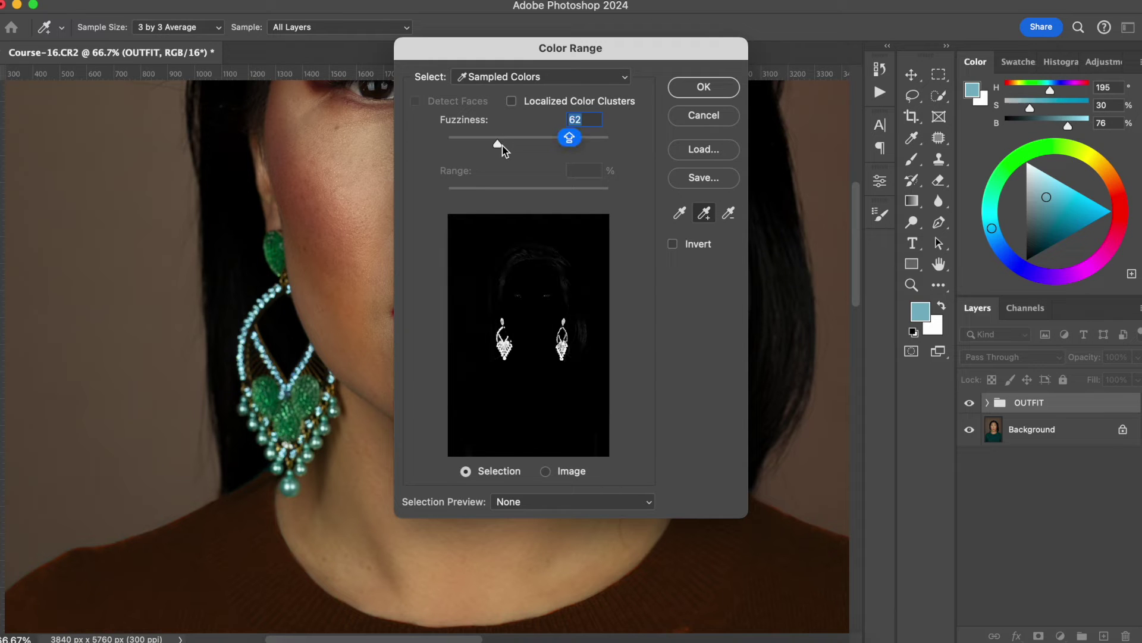
left_click(703, 89)
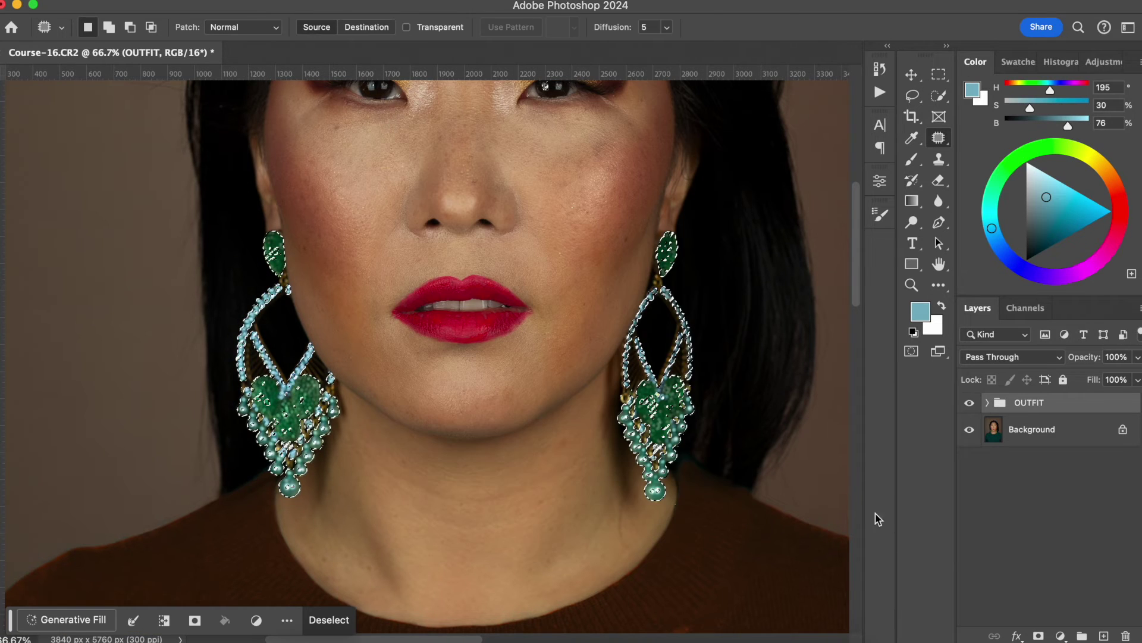
- Add a Hue/Saturation adjustment layer for the selected earrings with Hue +120 and Saturation +100
left_click(1060, 636)
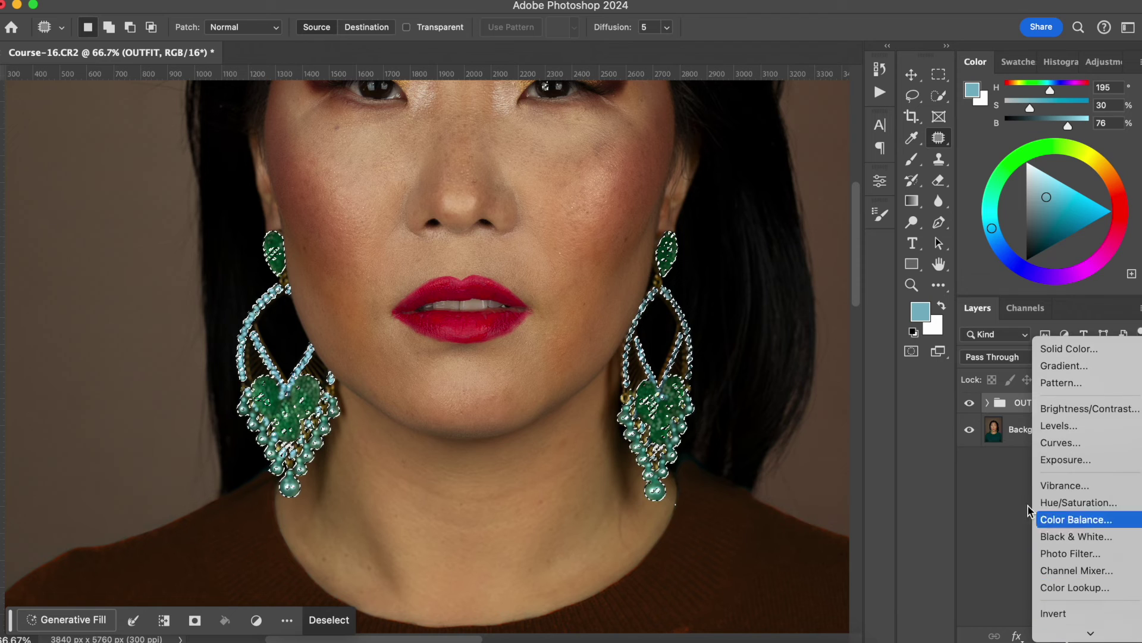
left_click(1076, 505)
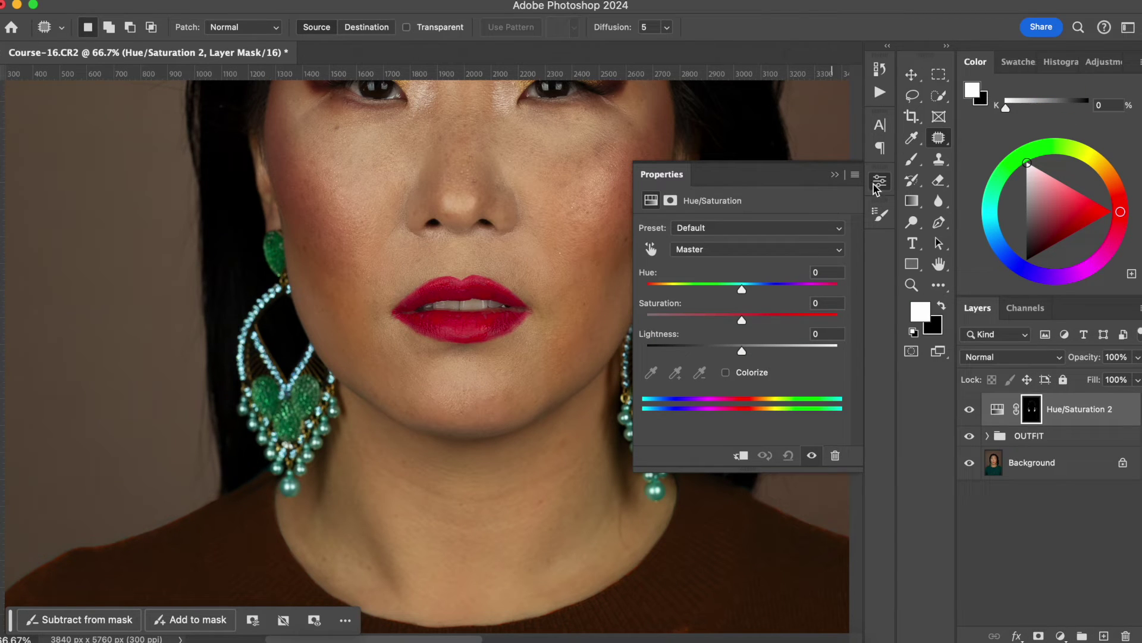
left_click_drag(742, 284, 814, 285)
left_click_drag(744, 320, 845, 321)
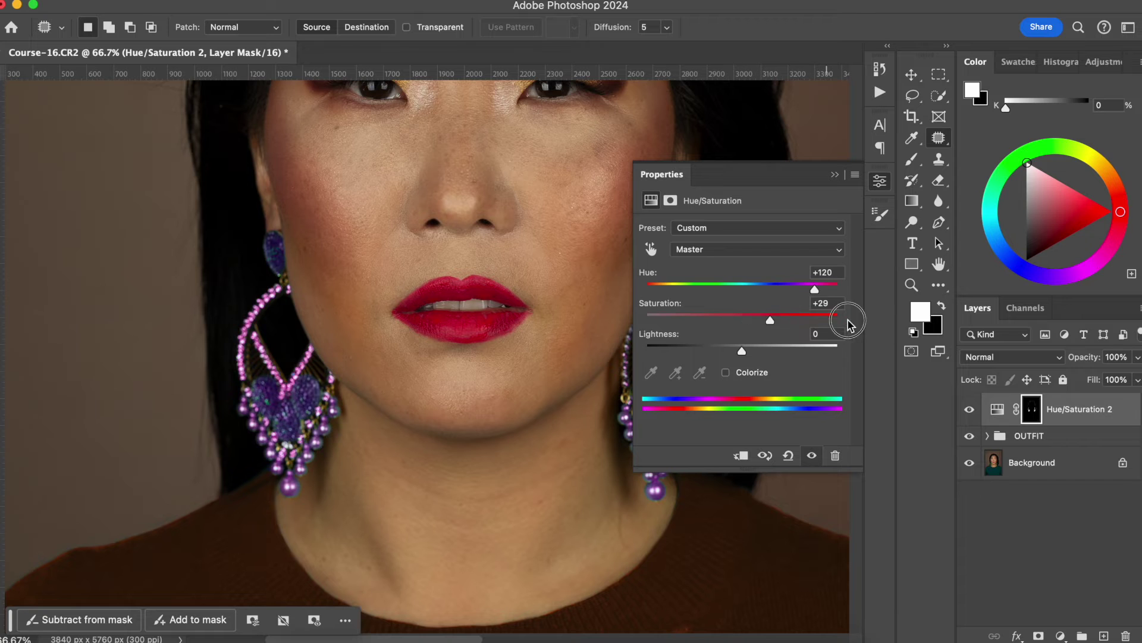
key("super+minus")
key("super+minus")
key("super+minus")
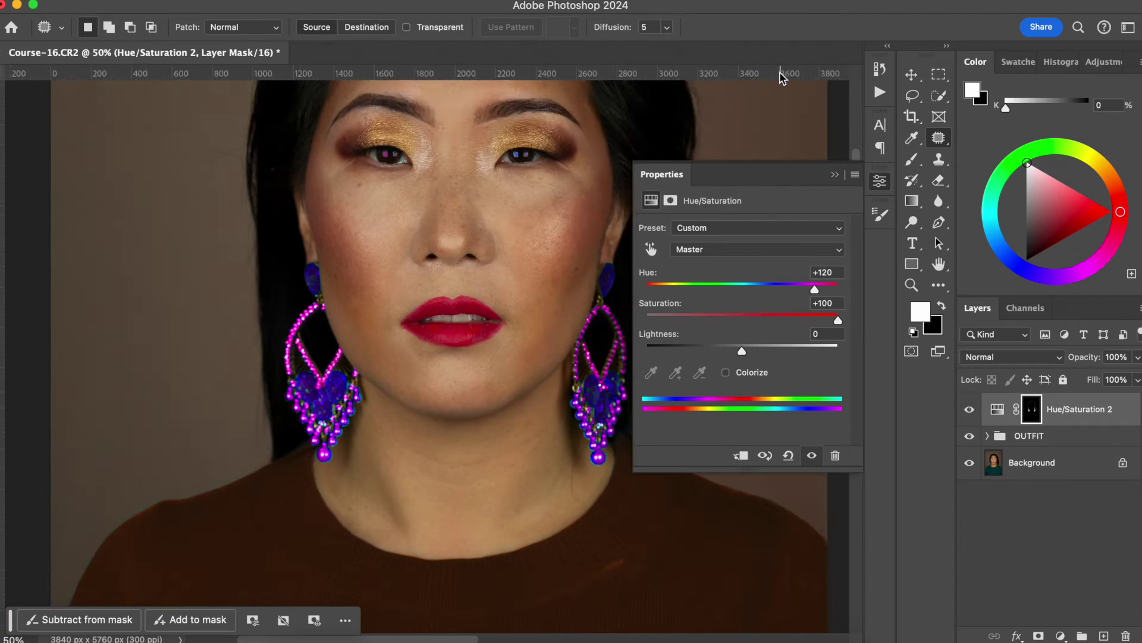
left_click(880, 183)
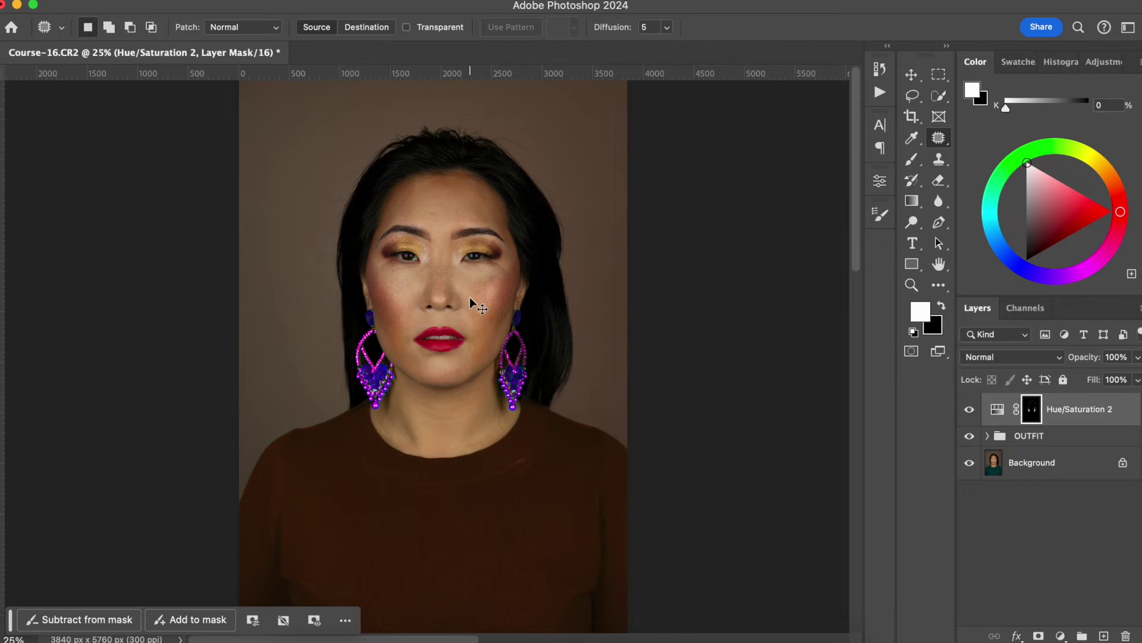
- Compare the face and eyes with the earrings' Hue/Saturation layer hidden and shown
key("super+plus")
key("super+plus")
key("super+plus")
left_click_drag(306, 331, 312, 476)
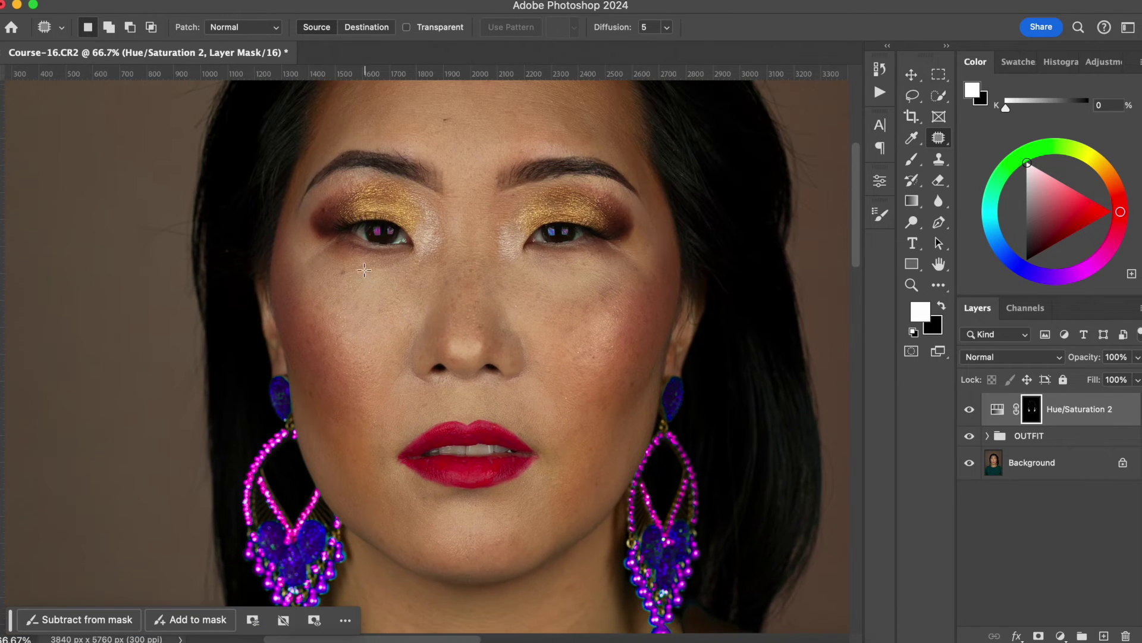
left_click(969, 409)
left_click(970, 410)
- Paint both eyes out of the Hue/Saturation mask with an enlarged black brush at 99% opacity
left_click(911, 159)
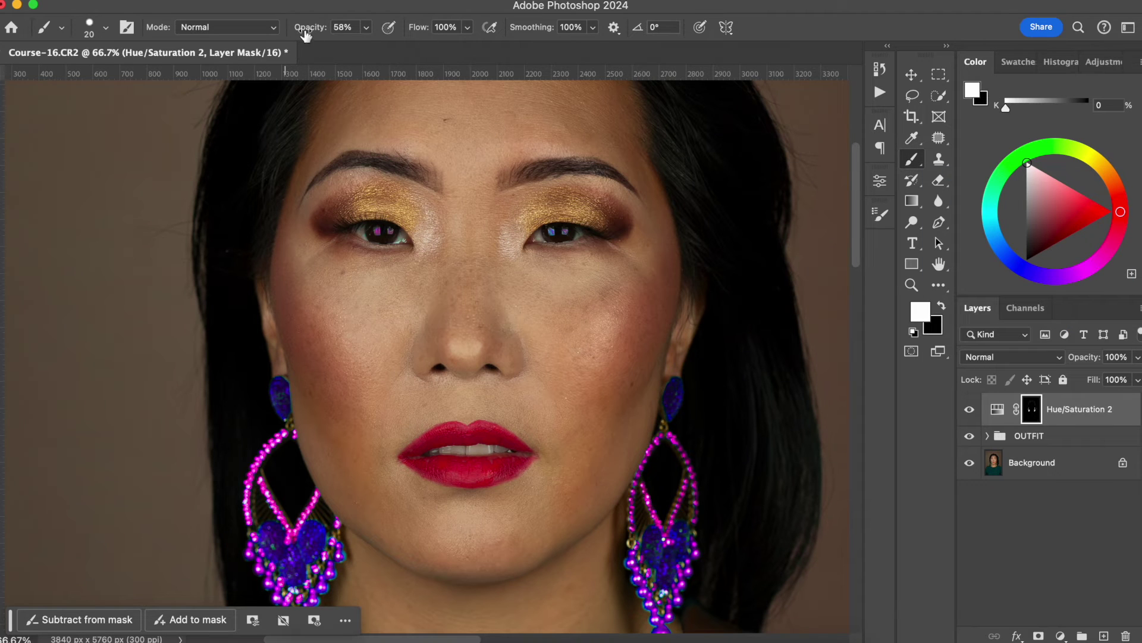
left_click_drag(305, 34, 377, 31)
left_click(942, 306)
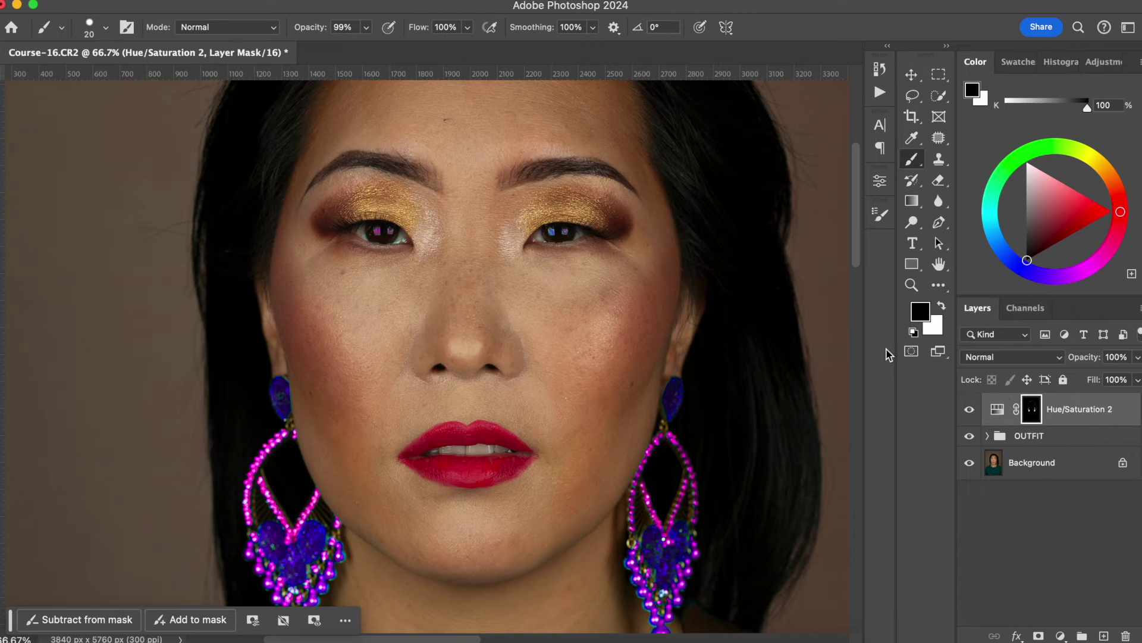
key("bracketright")
key("bracketright")
key("bracketright")
key("bracketright")
key("bracketright")
key("bracketright")
key("bracketright")
key("bracketright")
mouse_move(377, 227)
left_mouse_down()
mouse_move(362, 229)
mouse_move(378, 245)
left_mouse_up()
mouse_move(560, 213)
left_mouse_down()
mouse_move(591, 239)
mouse_move(563, 227)
mouse_move(566, 251)
left_mouse_up()
key("bracketright")
- Inspect the earrings up close, reopen their Hue/Saturation settings and turn on Colorize
key("super+0")
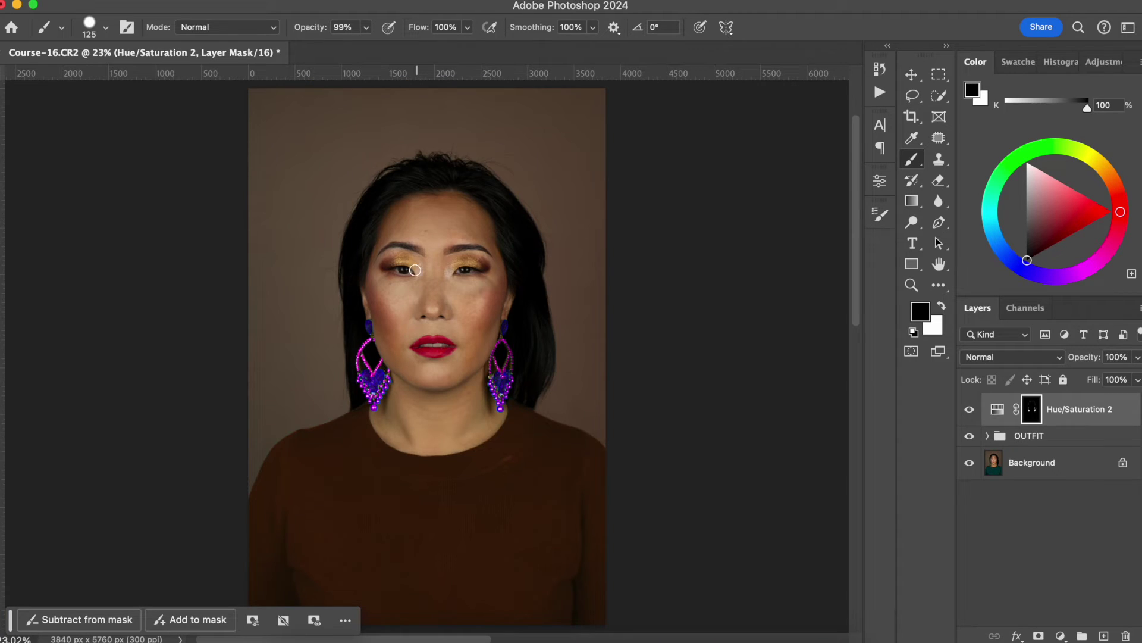
key("super+equal")
key("super+equal")
key("super+equal")
key("super+equal")
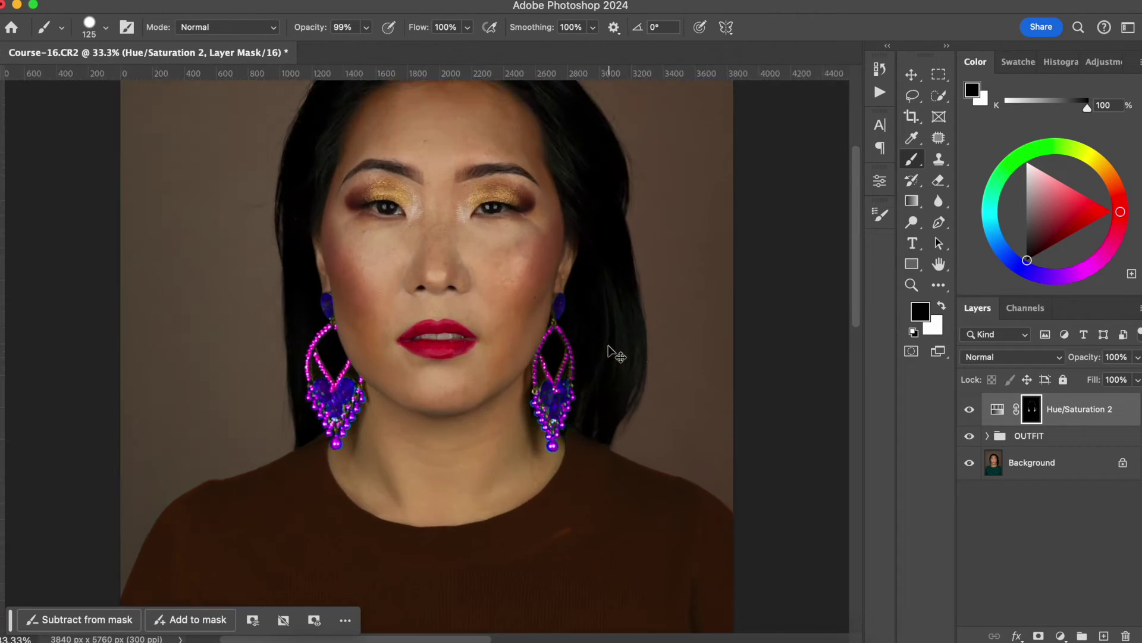
key("super+equal")
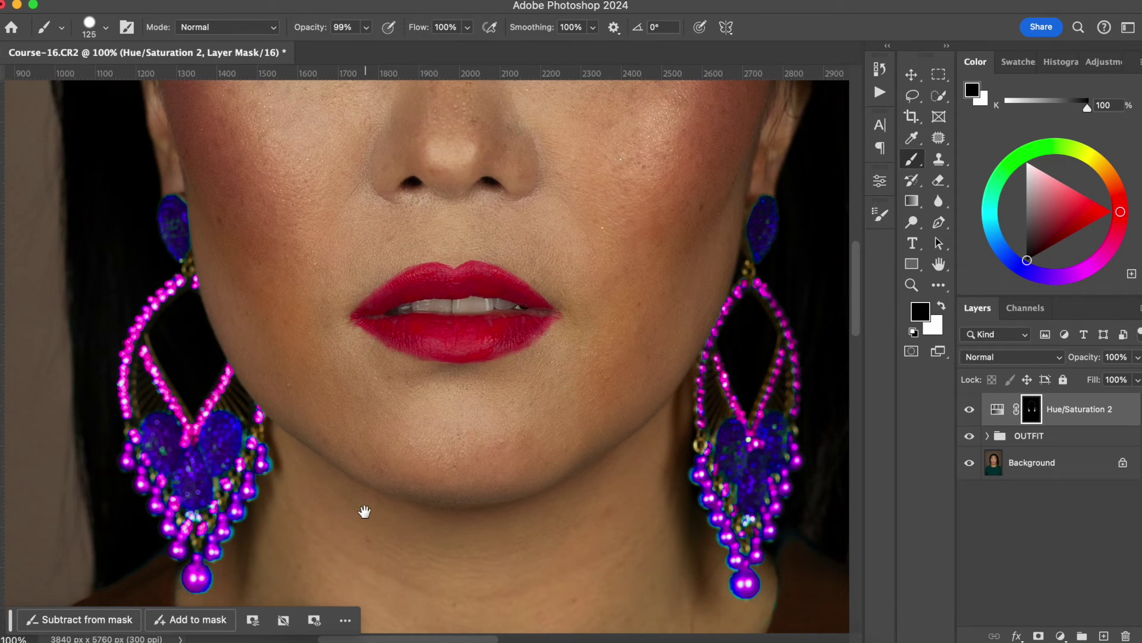
scroll(369, 464, "down", 3)
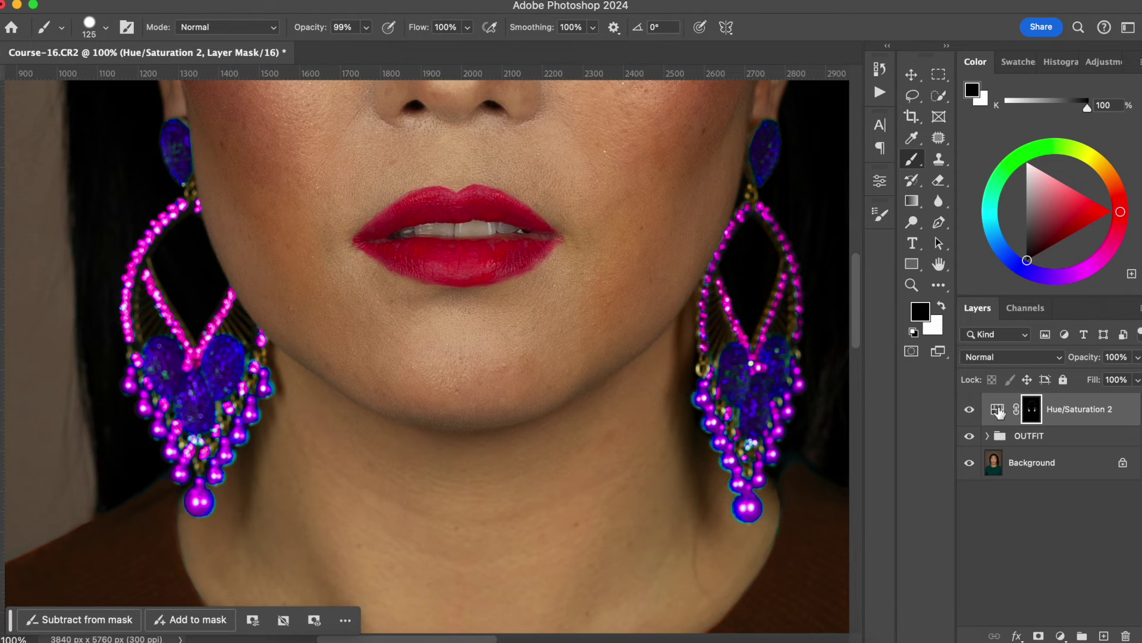
double_click(997, 409)
left_click_drag(435, 325, 312, 344)
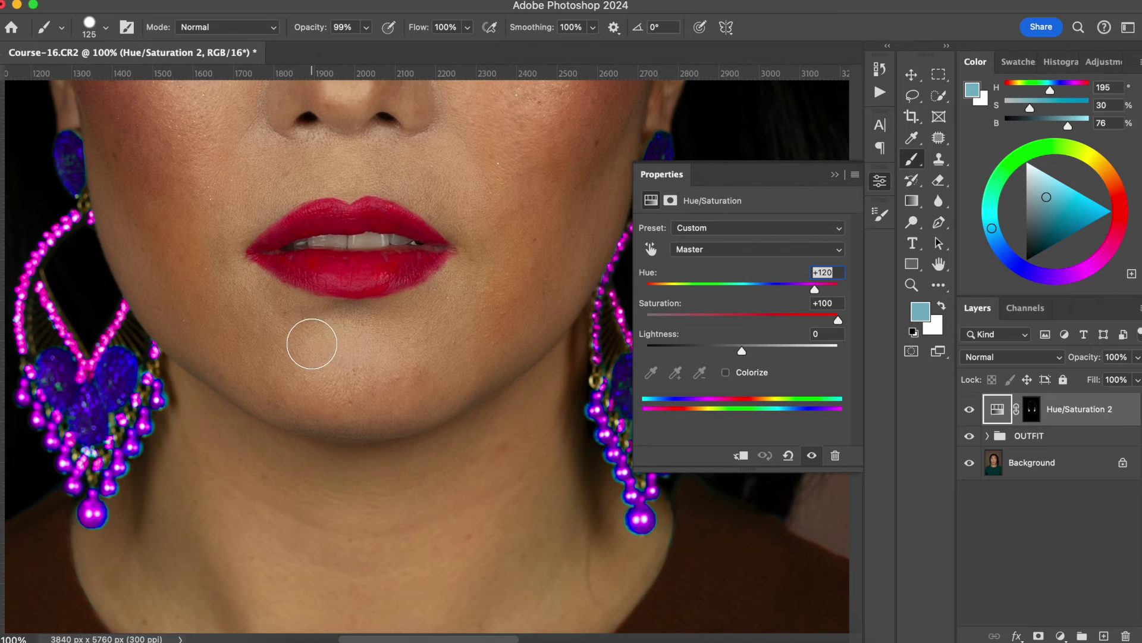
key("super+minus")
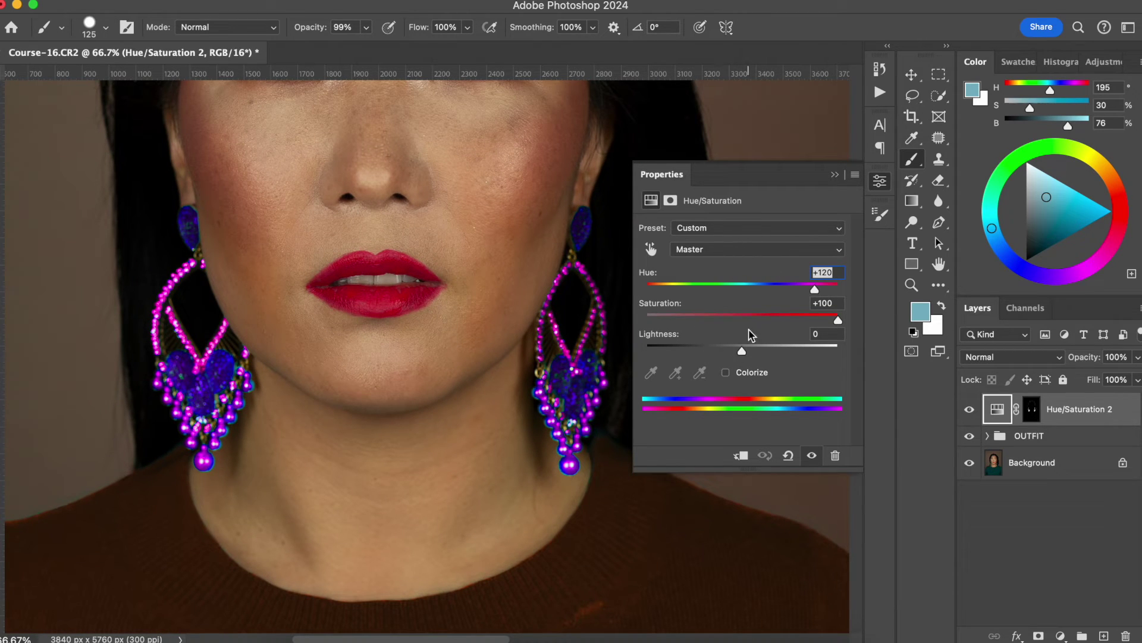
left_click(727, 374)
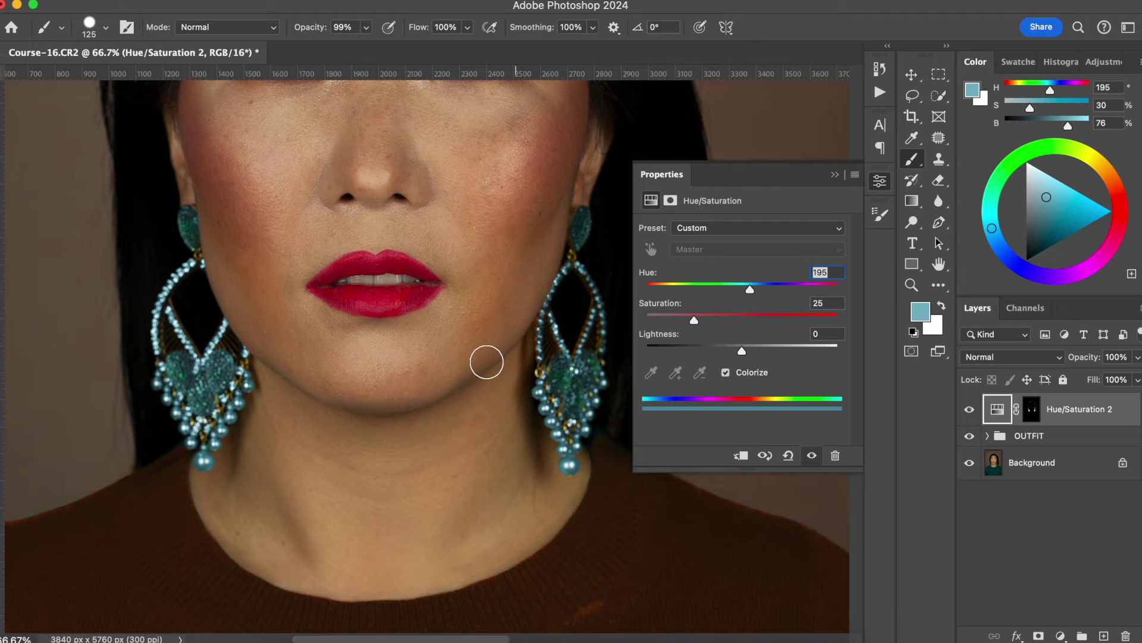
- Try a bright gold tint on the earrings with Hue 41 and Saturation 78
scroll(429, 335, "down", 1)
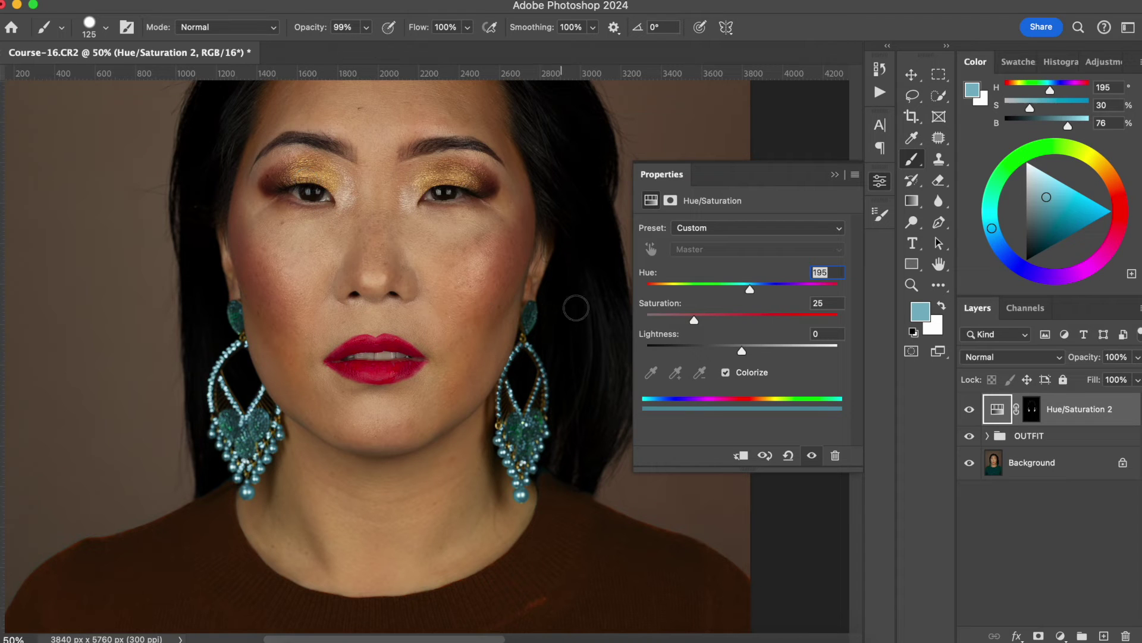
left_click_drag(750, 295, 737, 322)
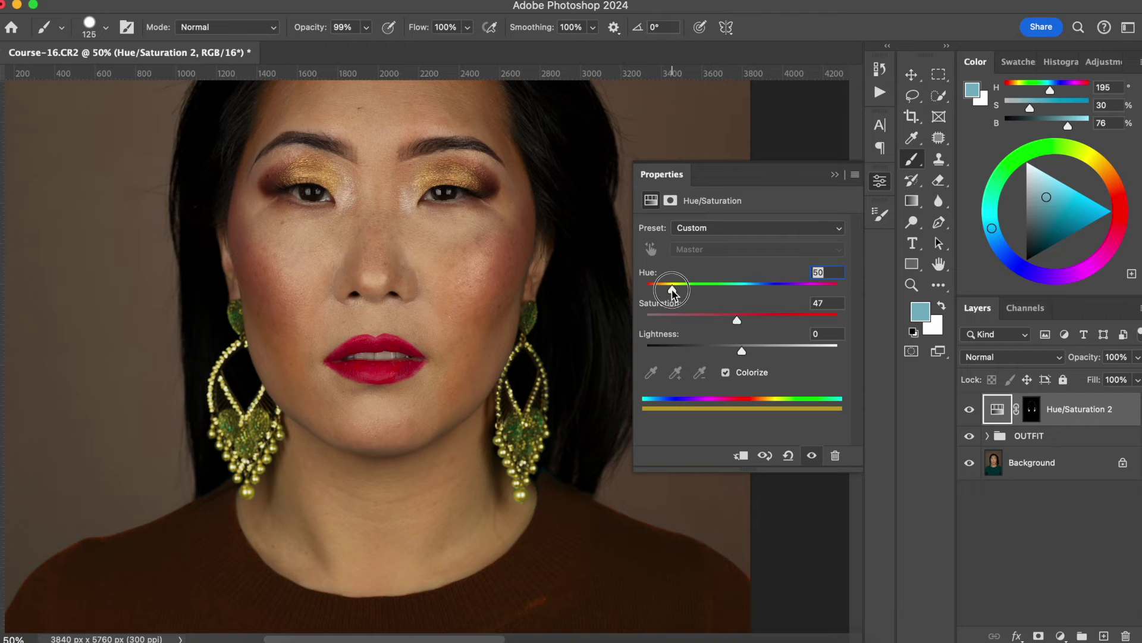
left_click_drag(672, 289, 668, 291)
left_click_drag(737, 320, 795, 320)
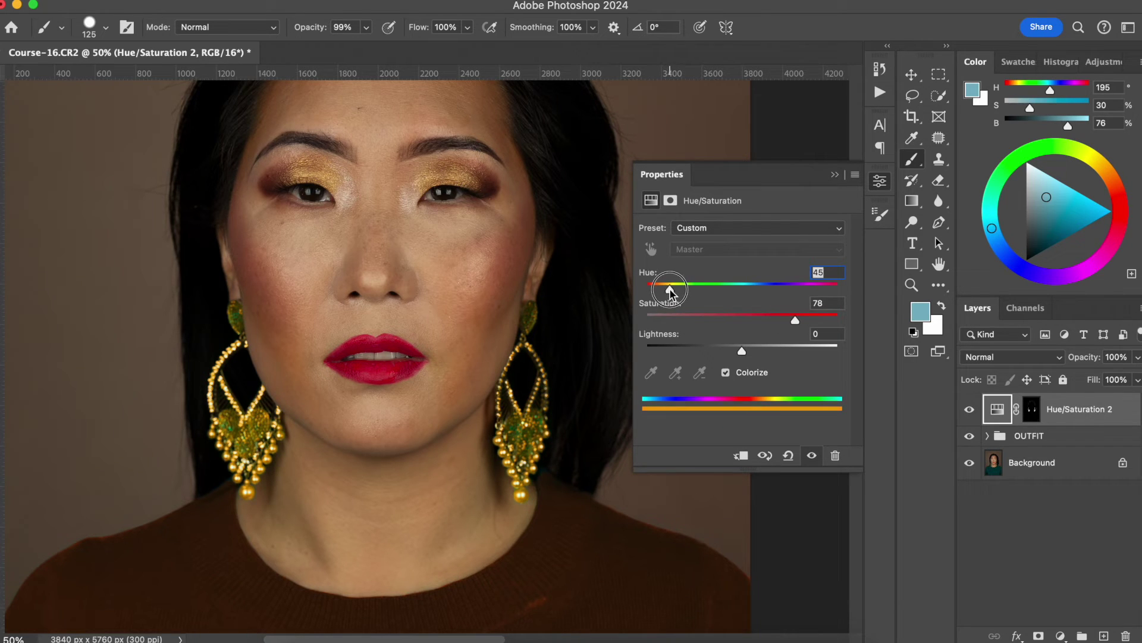
left_click_drag(666, 291, 668, 296)
key("super+0")
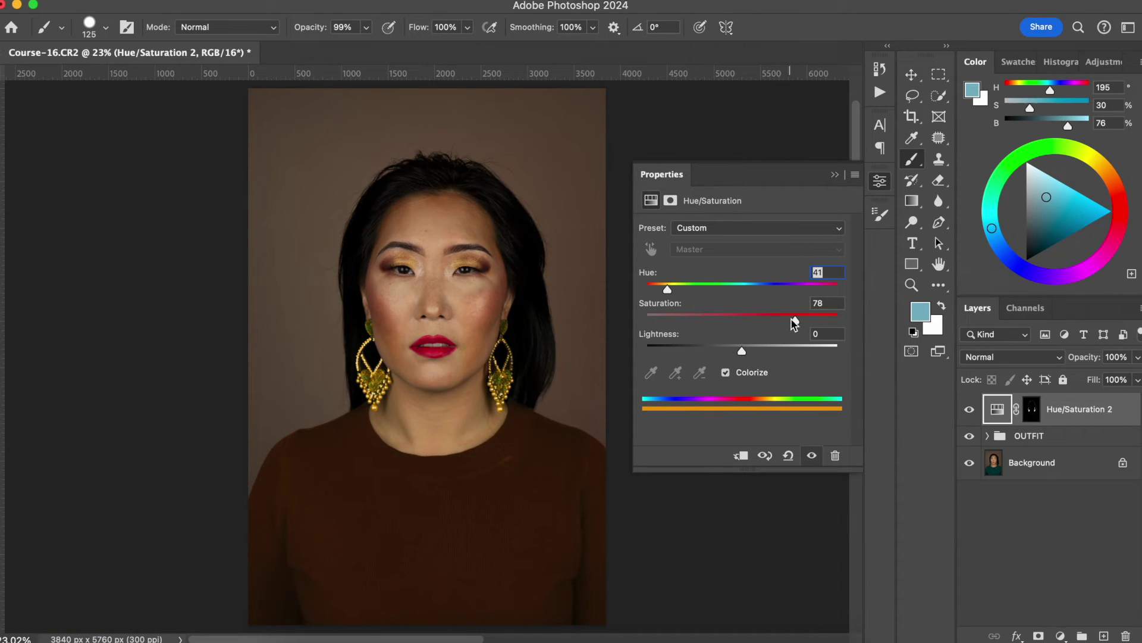
- Tone the earrings to a darker gold with Hue 35, Saturation 54 and Lightness -22
left_click_drag(795, 323, 738, 326)
left_click(742, 323)
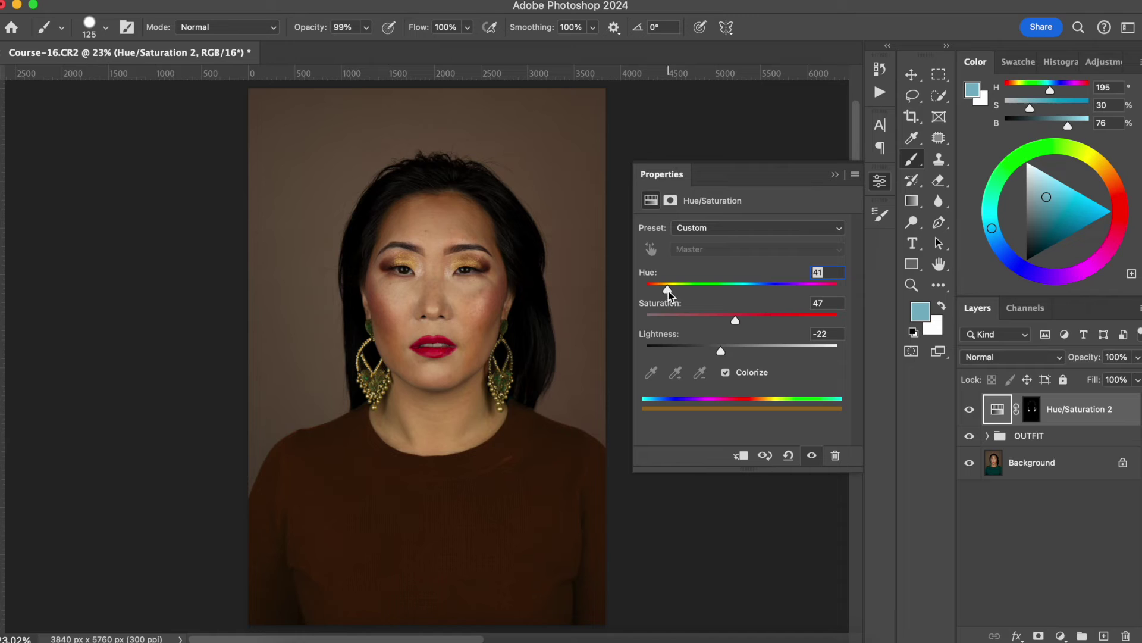
mouse_move(669, 291)
left_mouse_down()
mouse_move(657, 298)
mouse_move(676, 293)
left_mouse_up()
left_click_drag(736, 319, 770, 316)
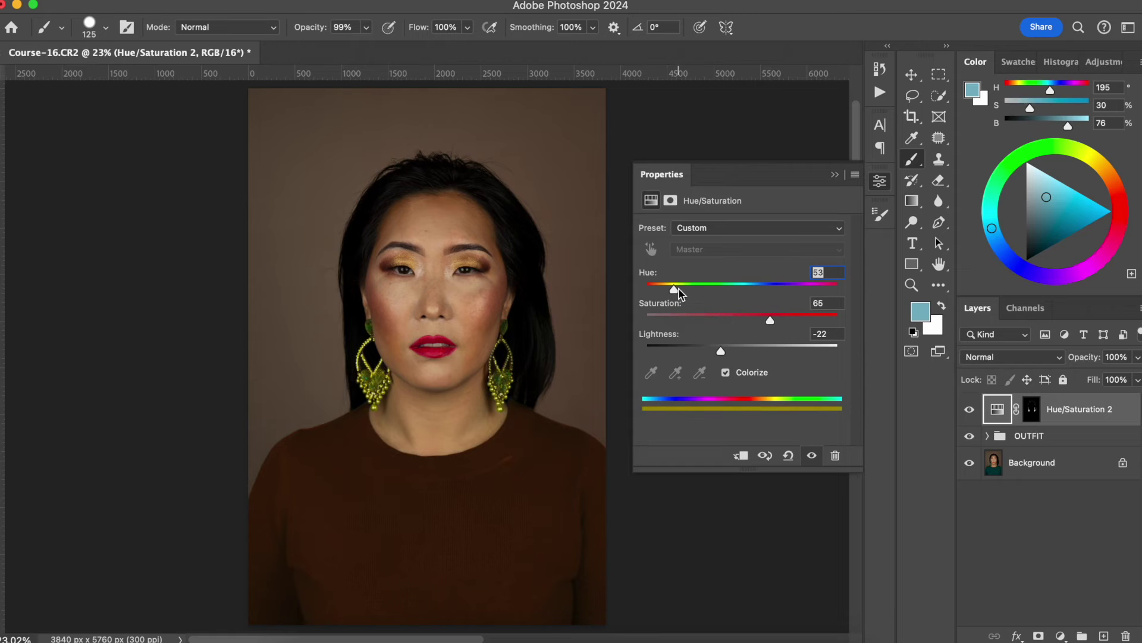
left_click_drag(678, 291, 665, 293)
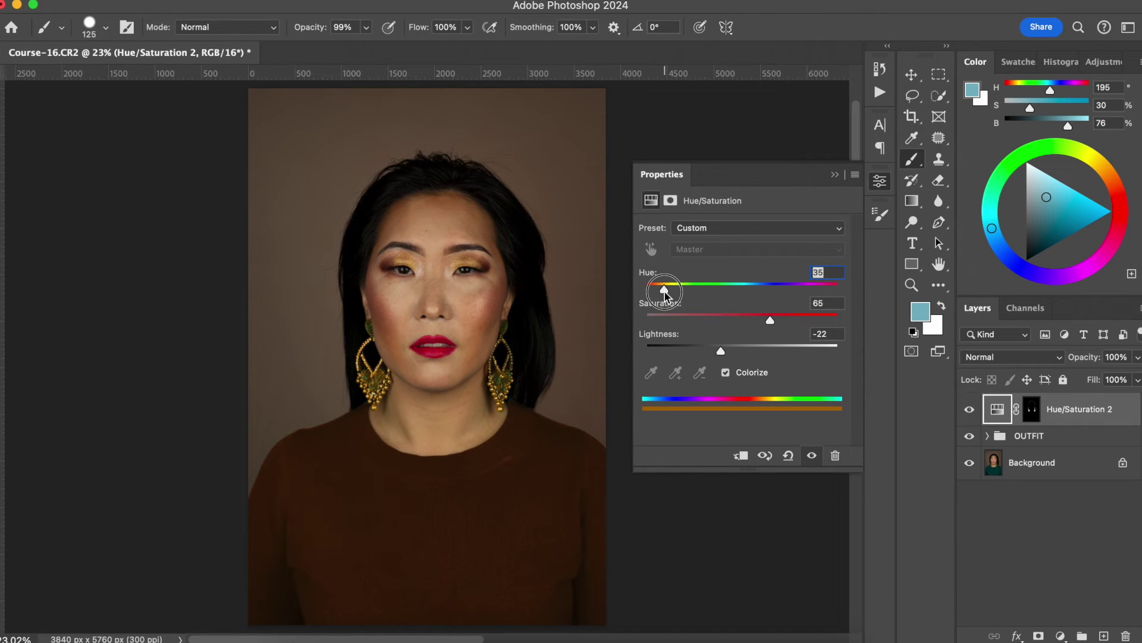
left_click_drag(771, 323, 751, 319)
key("super+plus")
key("super+plus")
key("super+plus")
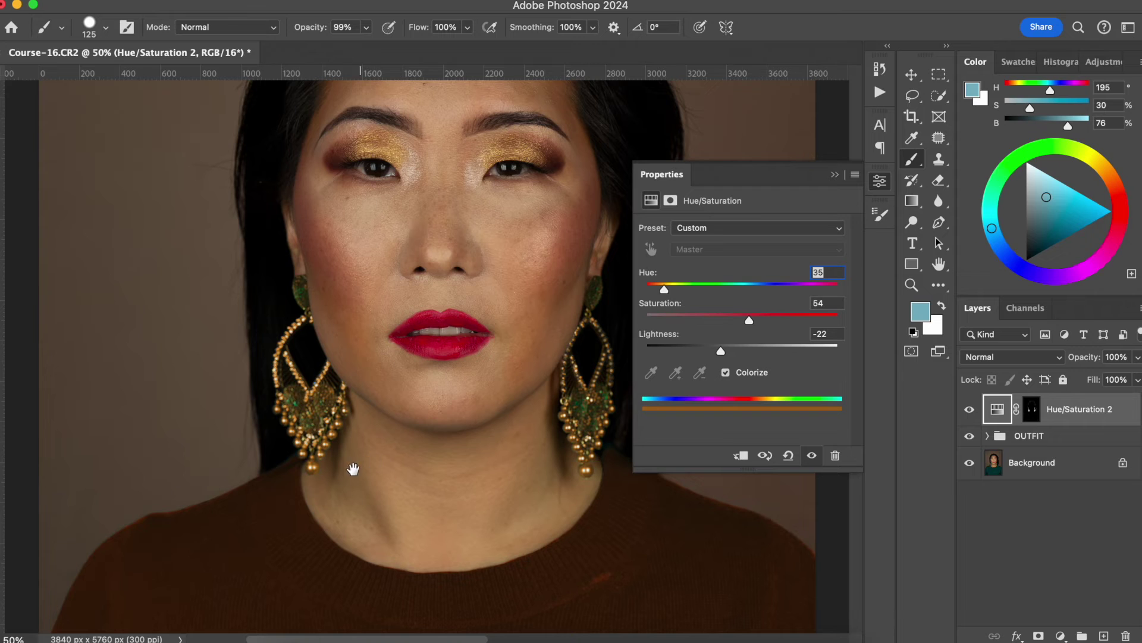
scroll(405, 475, "down", 1)
key("super+plus")
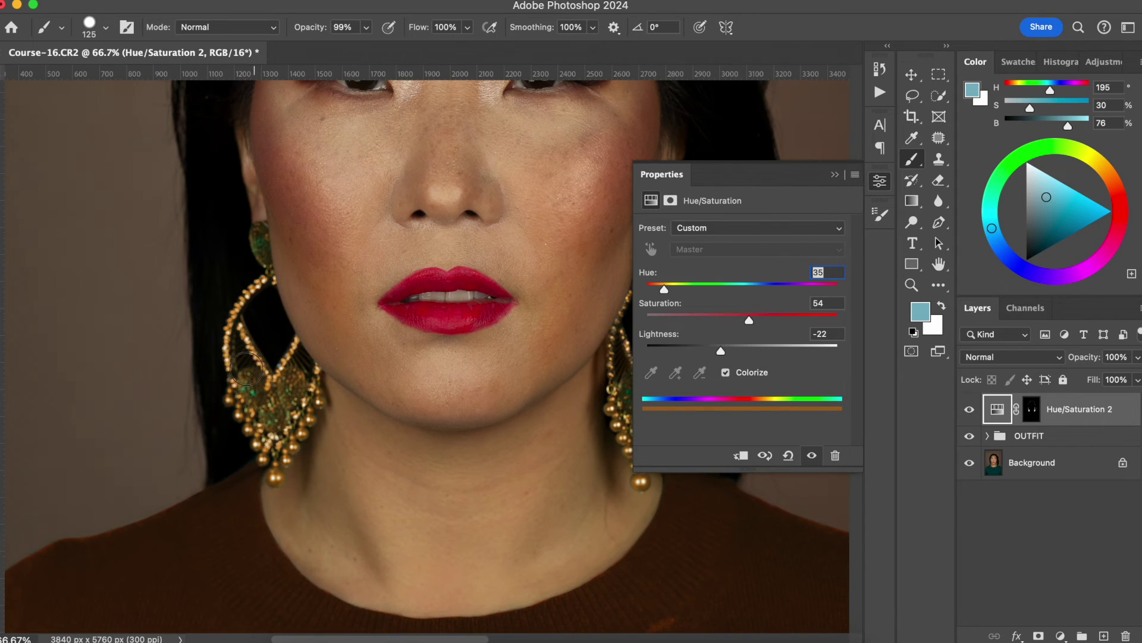
key("super+shift+alt+n")
left_click(247, 413)
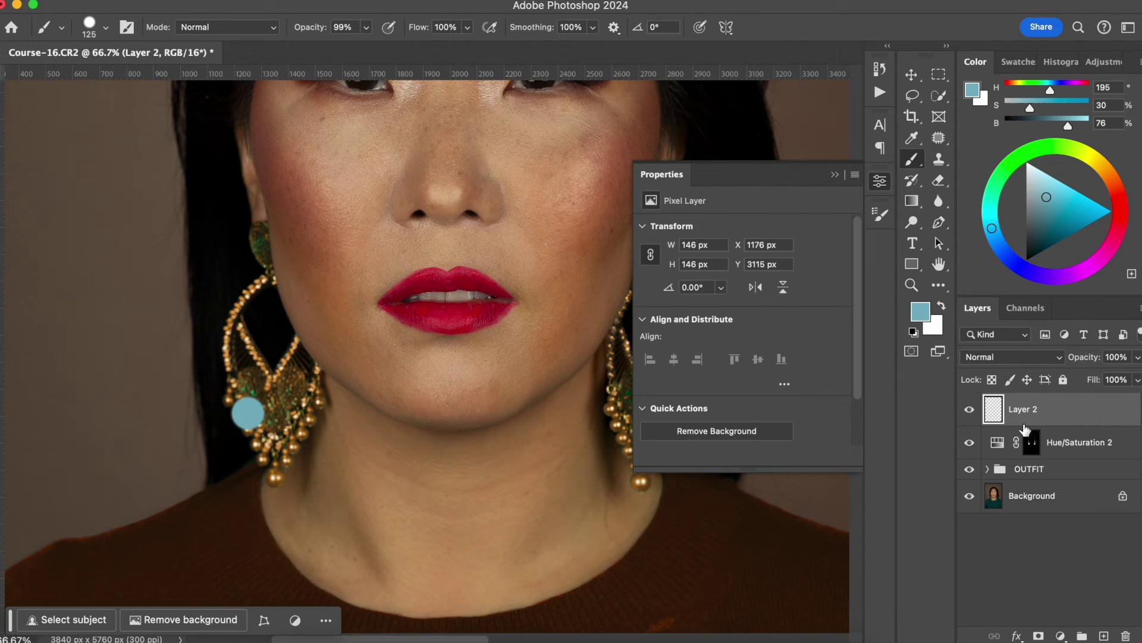
key("BackSpace")
- Paint the remaining green areas of the image-left earring into the Hue/Saturation mask with white, reducing the brush to 45
left_click(1032, 411)
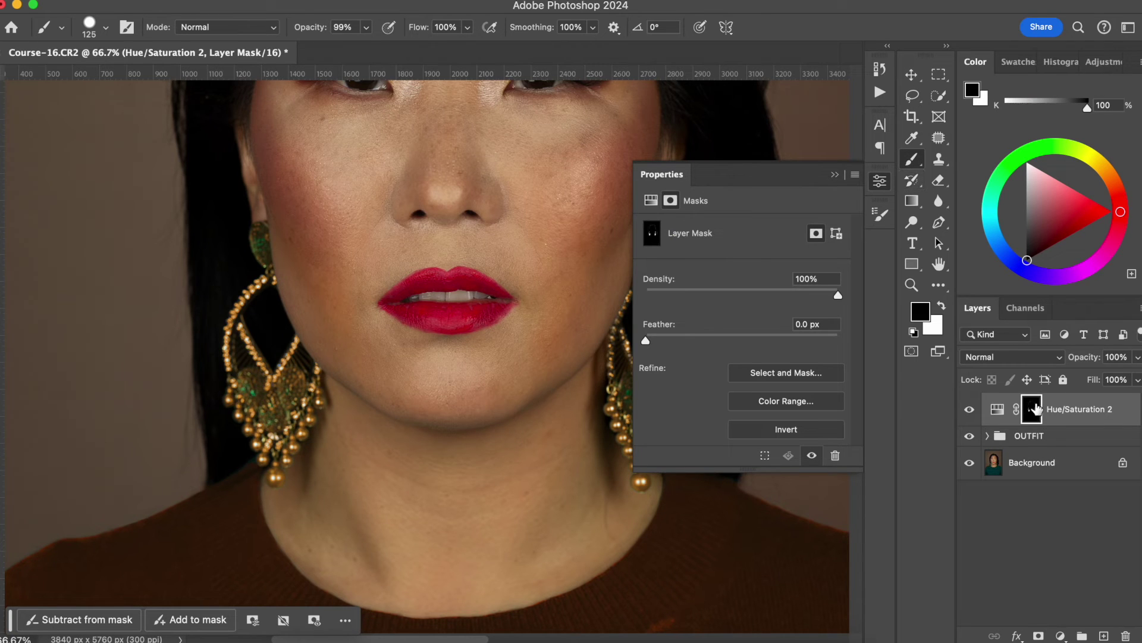
key("x")
mouse_move(268, 403)
left_mouse_down()
mouse_move(277, 377)
mouse_move(248, 379)
mouse_move(282, 416)
mouse_move(267, 400)
mouse_move(274, 375)
left_mouse_up()
key("bracketleft")
key("bracketleft")
key("bracketleft")
key("bracketleft")
key("[")
key("[")
key("[")
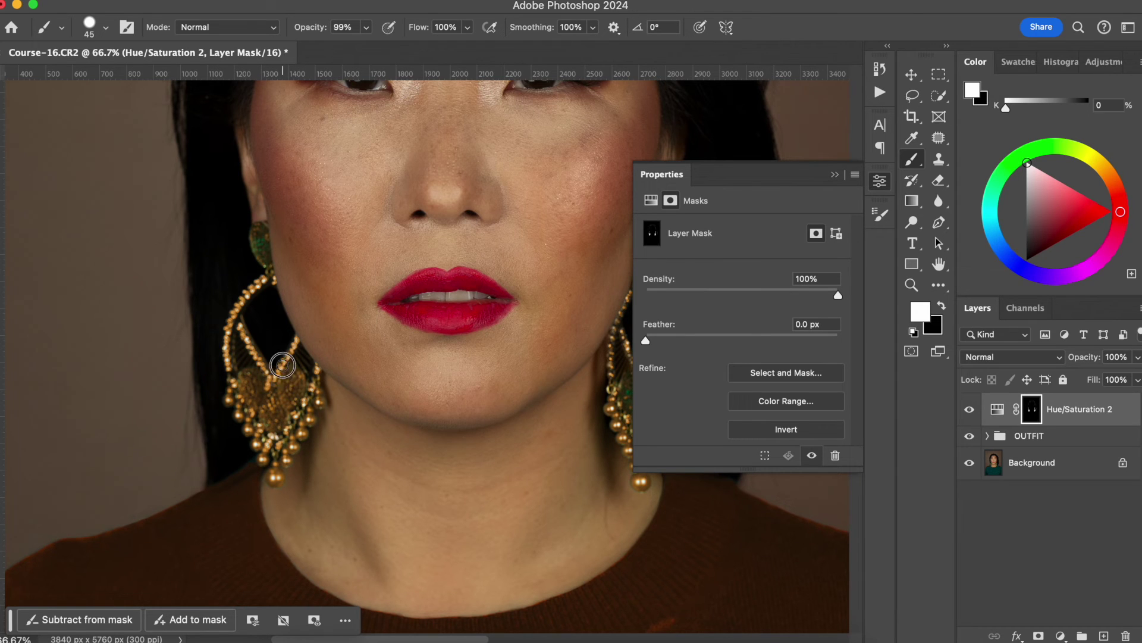
mouse_move(271, 430)
left_mouse_down()
mouse_move(276, 452)
mouse_move(258, 423)
mouse_move(291, 428)
mouse_move(312, 392)
left_mouse_up()
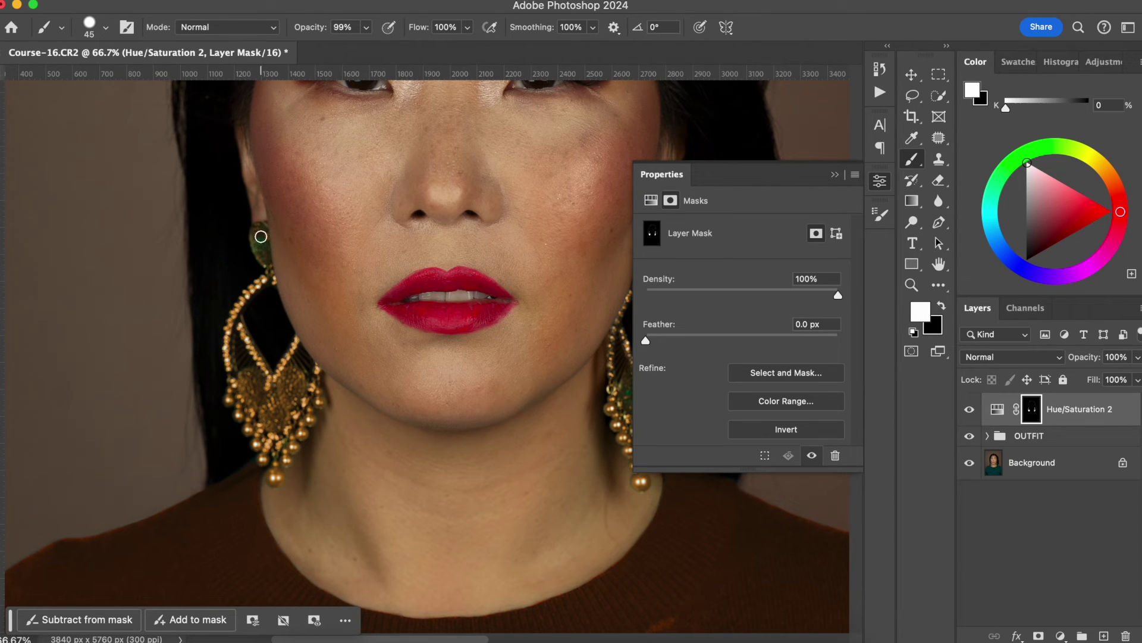
mouse_move(261, 236)
left_mouse_down()
mouse_move(260, 225)
mouse_move(256, 242)
left_mouse_up()
- Paint the remaining green areas of the other earring, including its stud and hoop, white in the same mask
left_click_drag(313, 364, 161, 368)
mouse_move(464, 248)
left_mouse_down()
mouse_move(457, 260)
mouse_move(468, 232)
mouse_move(459, 268)
left_mouse_up()
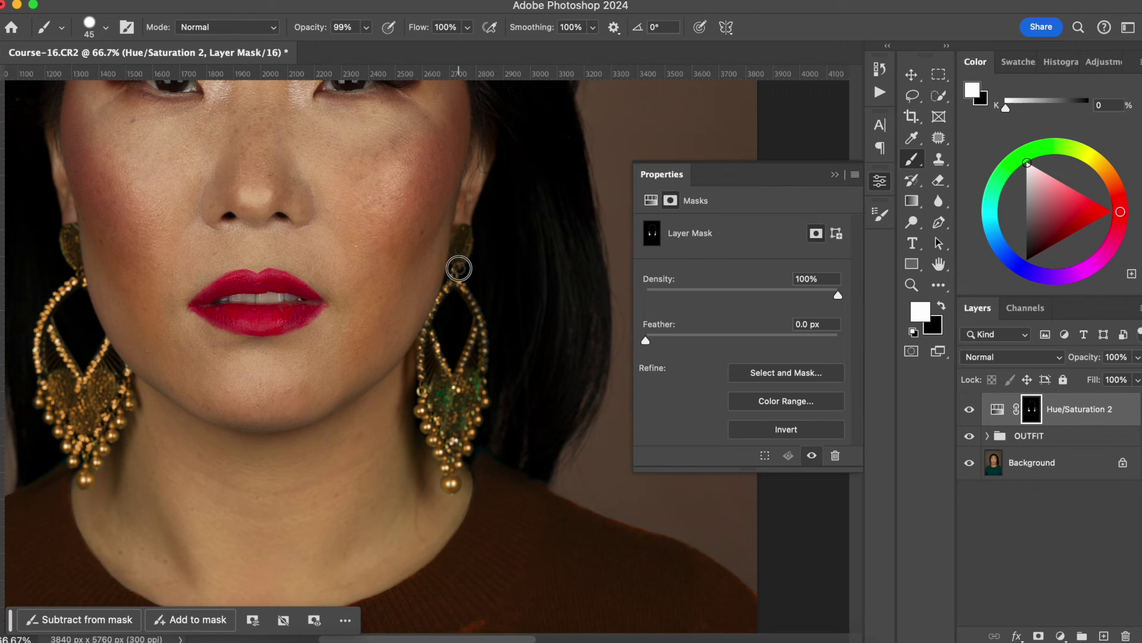
mouse_move(448, 390)
left_mouse_down()
mouse_move(438, 423)
mouse_move(449, 387)
mouse_move(478, 395)
mouse_move(457, 442)
mouse_move(439, 430)
mouse_move(448, 456)
mouse_move(419, 396)
mouse_move(430, 410)
mouse_move(436, 383)
mouse_move(483, 380)
mouse_move(477, 424)
mouse_move(452, 398)
mouse_move(452, 462)
mouse_move(422, 385)
mouse_move(423, 405)
mouse_move(446, 393)
mouse_move(432, 339)
mouse_move(455, 392)
mouse_move(461, 370)
mouse_move(475, 378)
mouse_move(483, 331)
mouse_move(481, 379)
left_mouse_up()
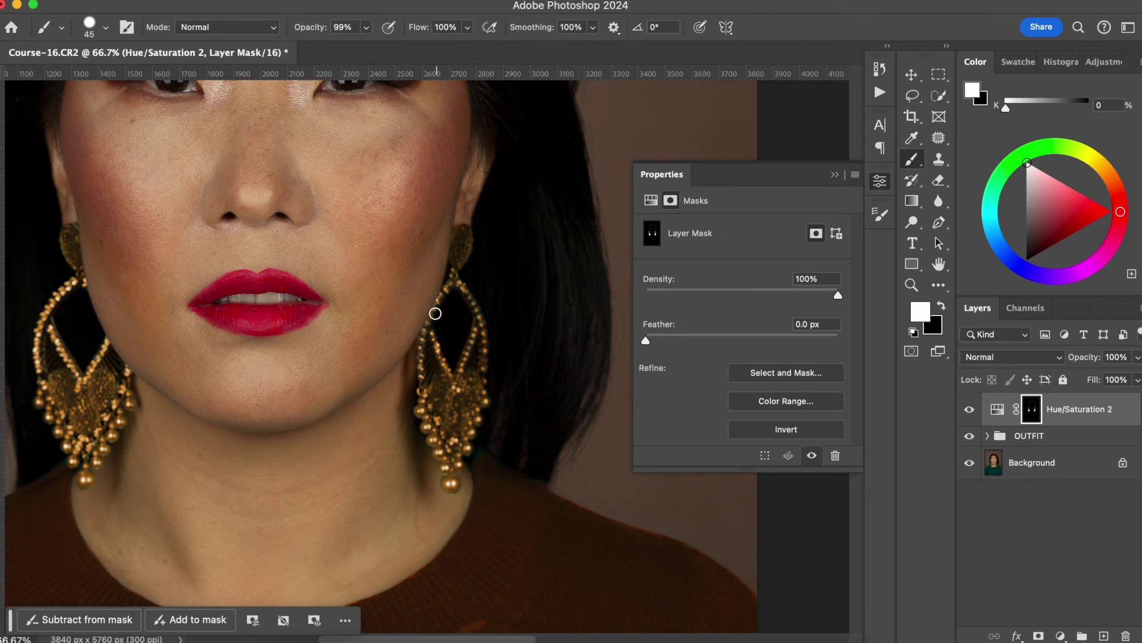
mouse_move(440, 300)
left_mouse_down()
mouse_move(420, 359)
mouse_move(459, 292)
mouse_move(481, 318)
left_mouse_up()
left_click_drag(347, 405, 422, 406)
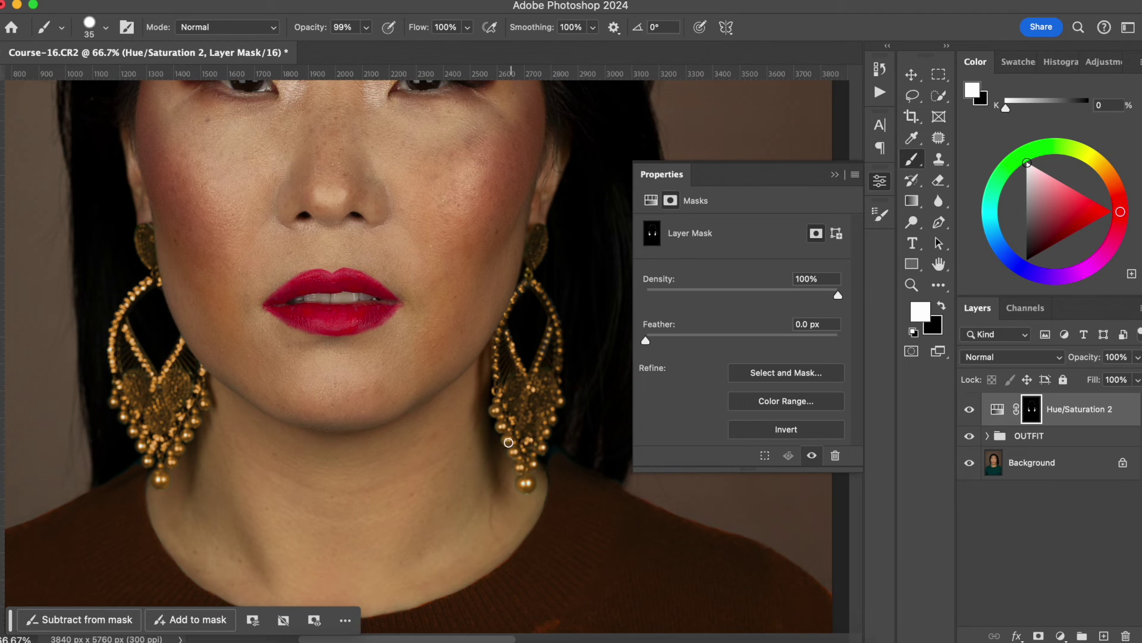
- Refine the earrings' gold tint to Hue 36, Saturation 52 and Lightness -11
key("super+0")
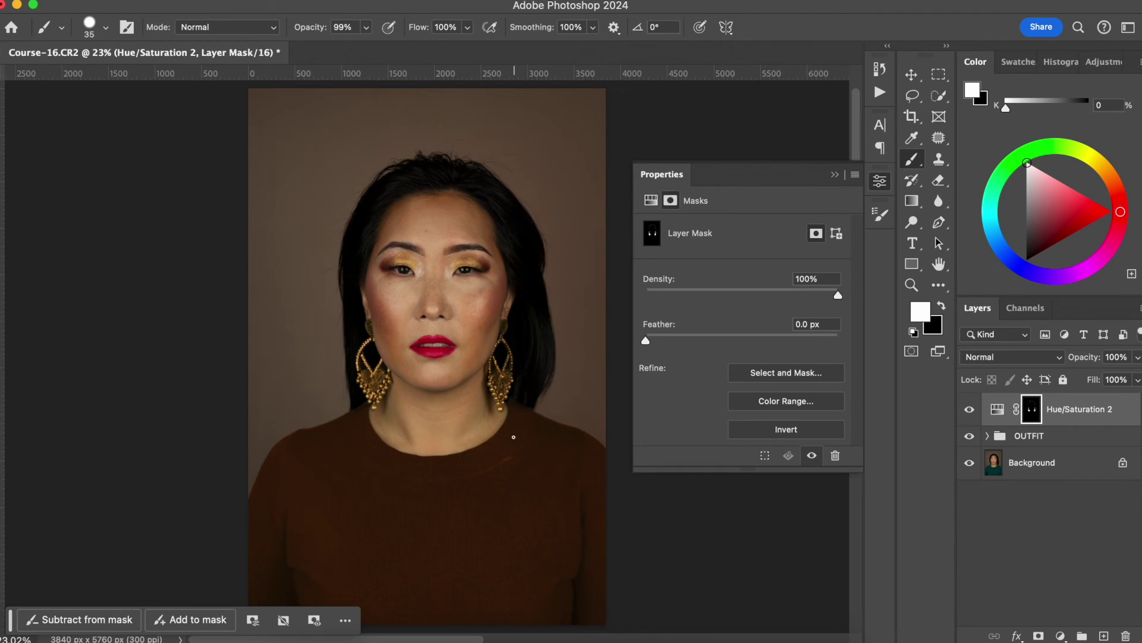
left_click(880, 181)
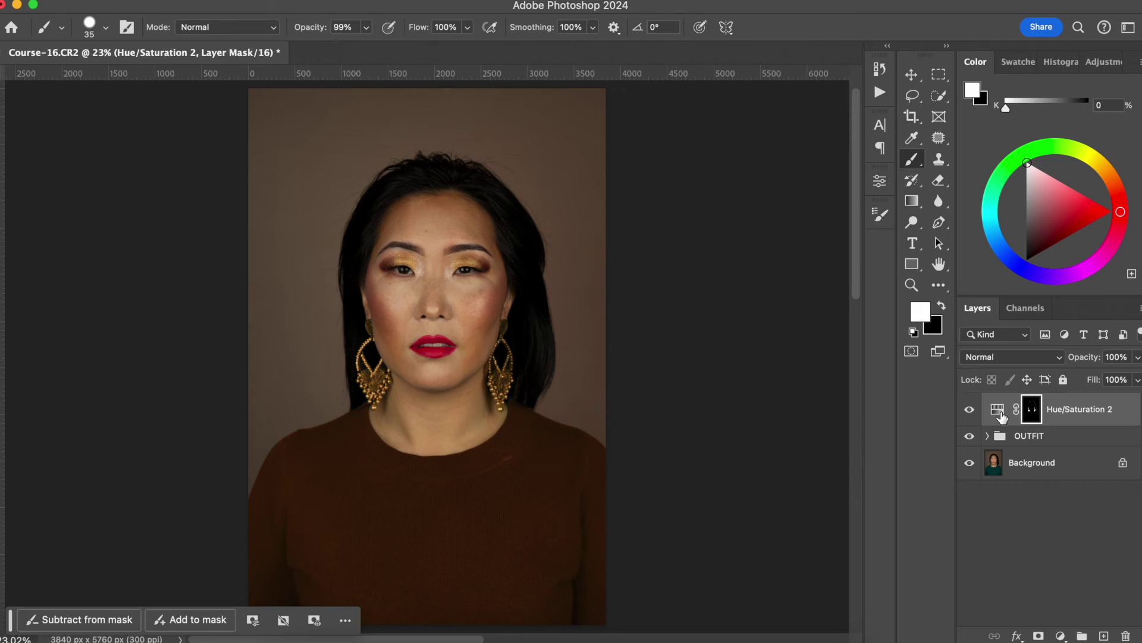
double_click(998, 409)
left_click_drag(663, 289, 666, 291)
left_click_drag(751, 324, 732, 353)
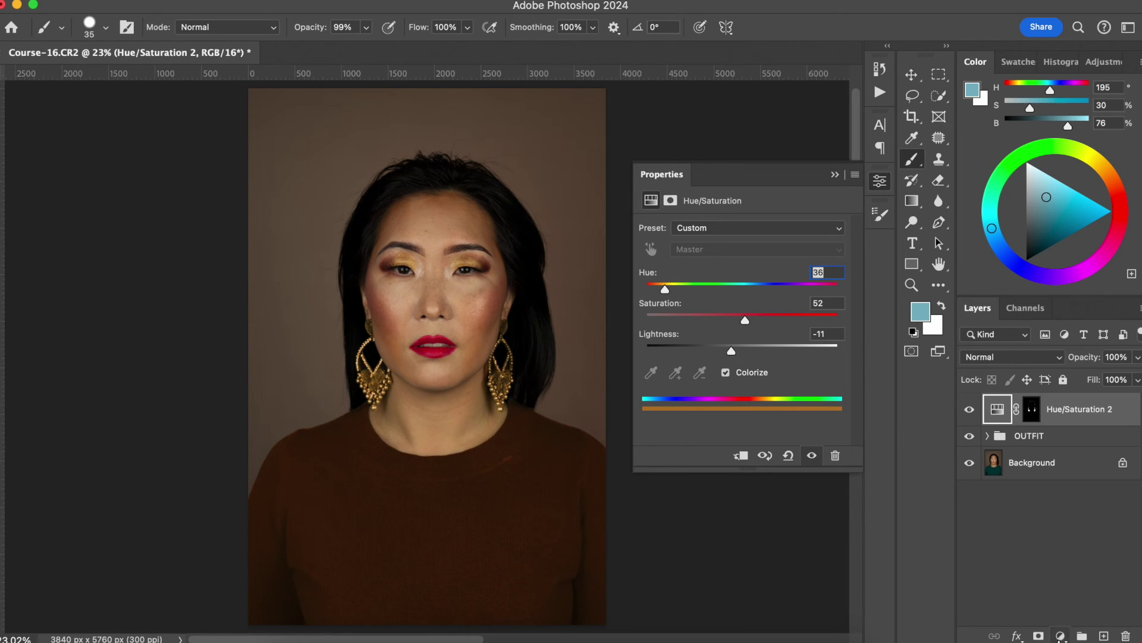
- Add a Curves adjustment clipped to the earrings' Hue/Saturation layer, lifting the highlights and anchoring the shadows with two curve points
left_click(1061, 635)
left_click(1073, 447)
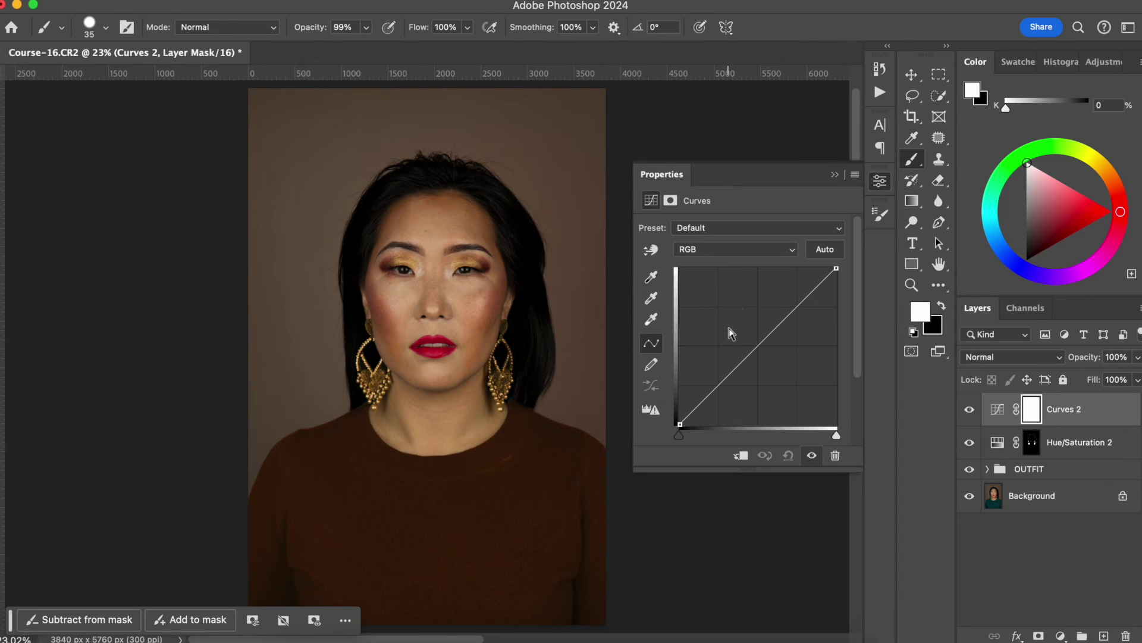
left_click(777, 323)
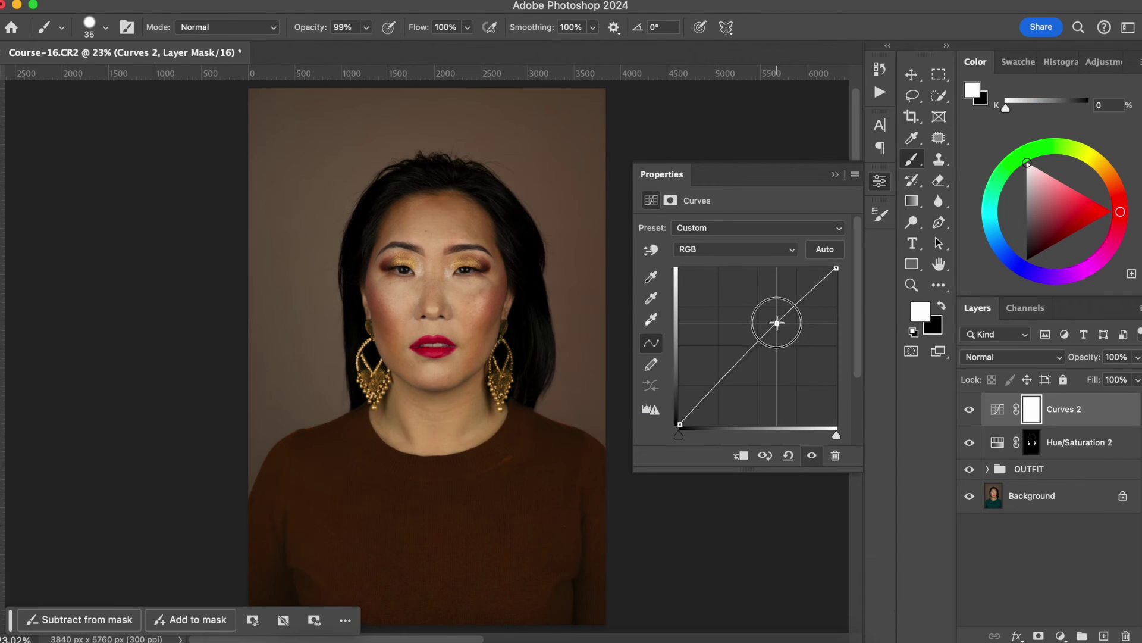
left_click(721, 383)
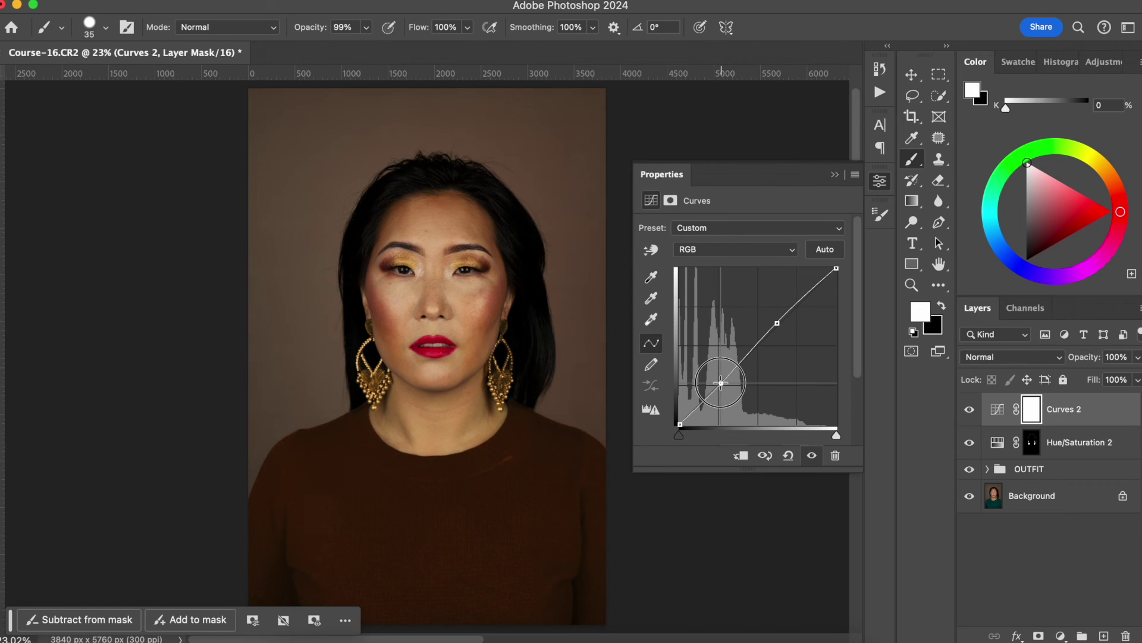
left_click(741, 456)
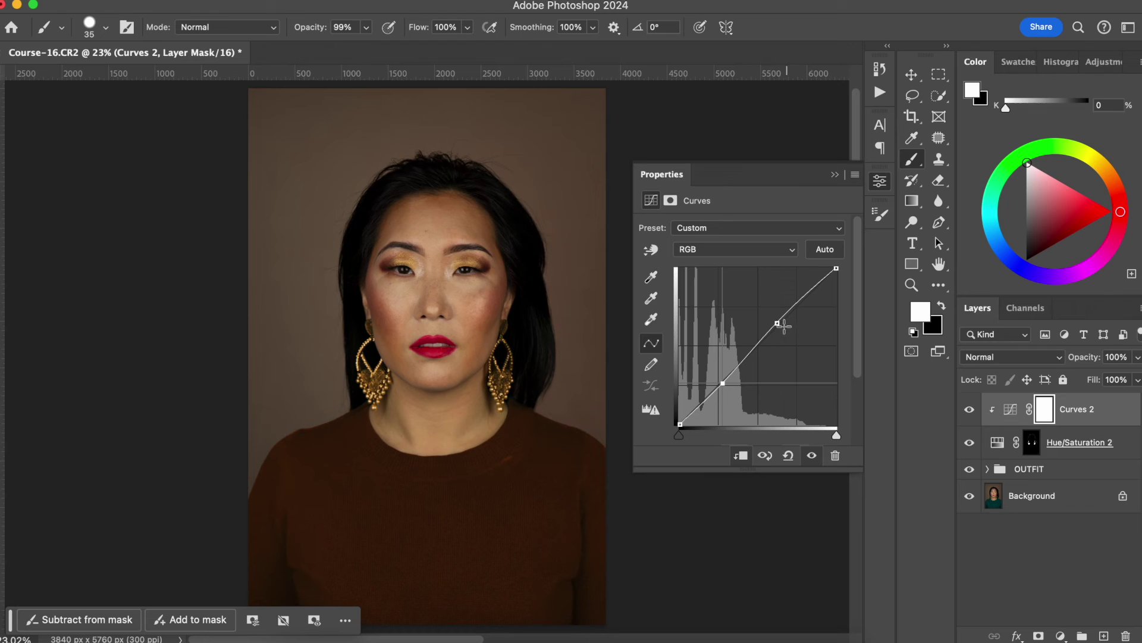
left_click_drag(778, 324, 775, 323)
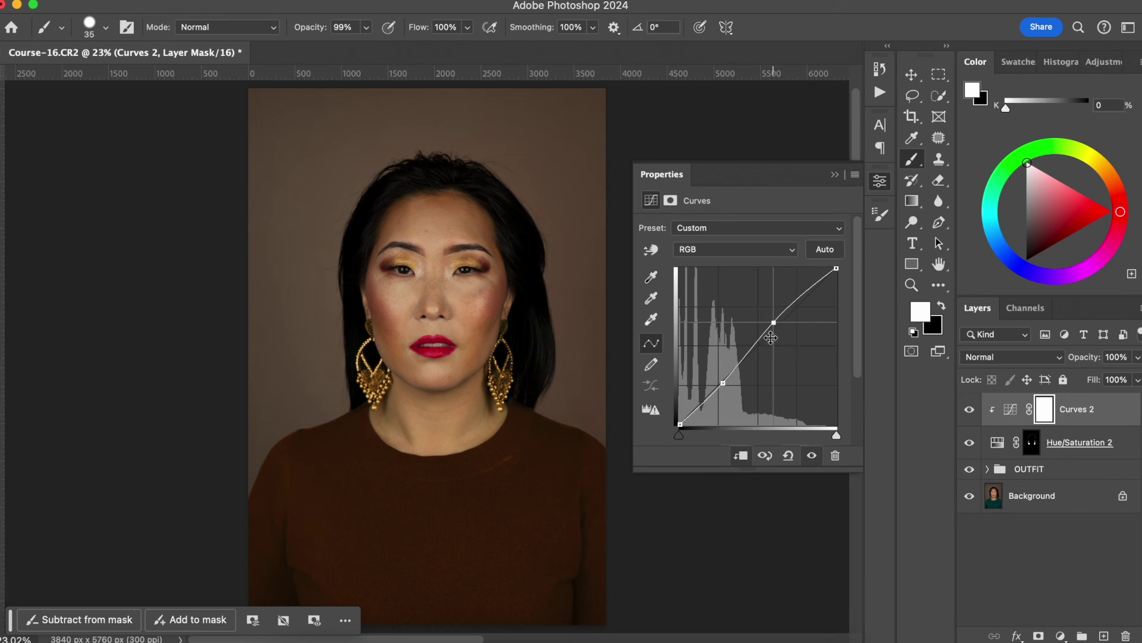
- Compare the earrings with and without the Curves adjustment, keeping the layer visible
left_click(969, 411)
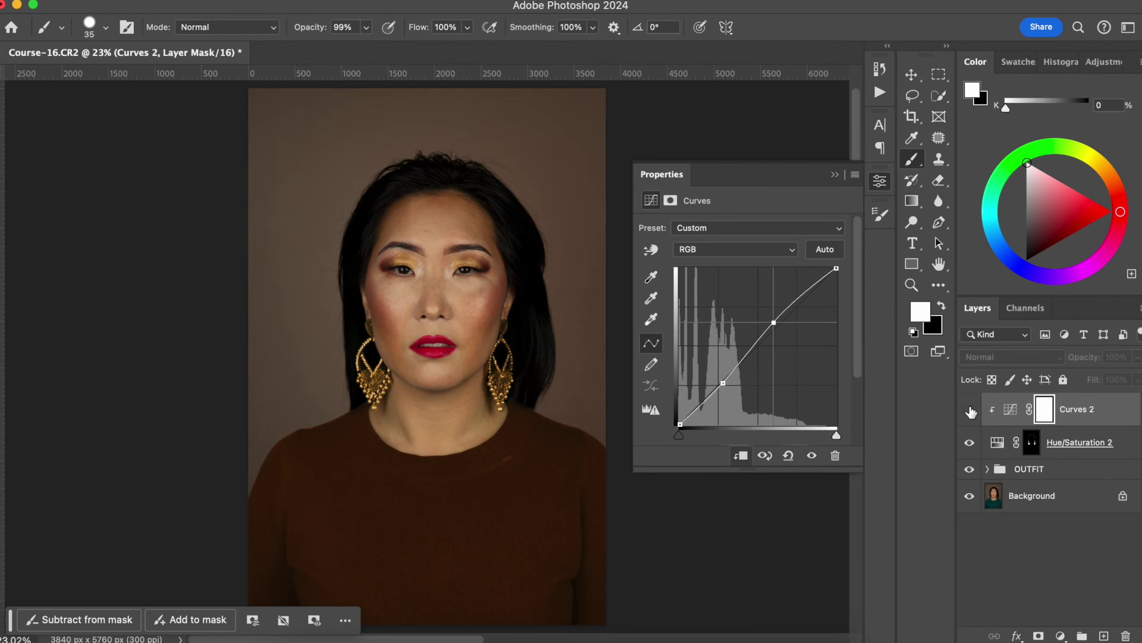
left_click(971, 411)
left_click(972, 413)
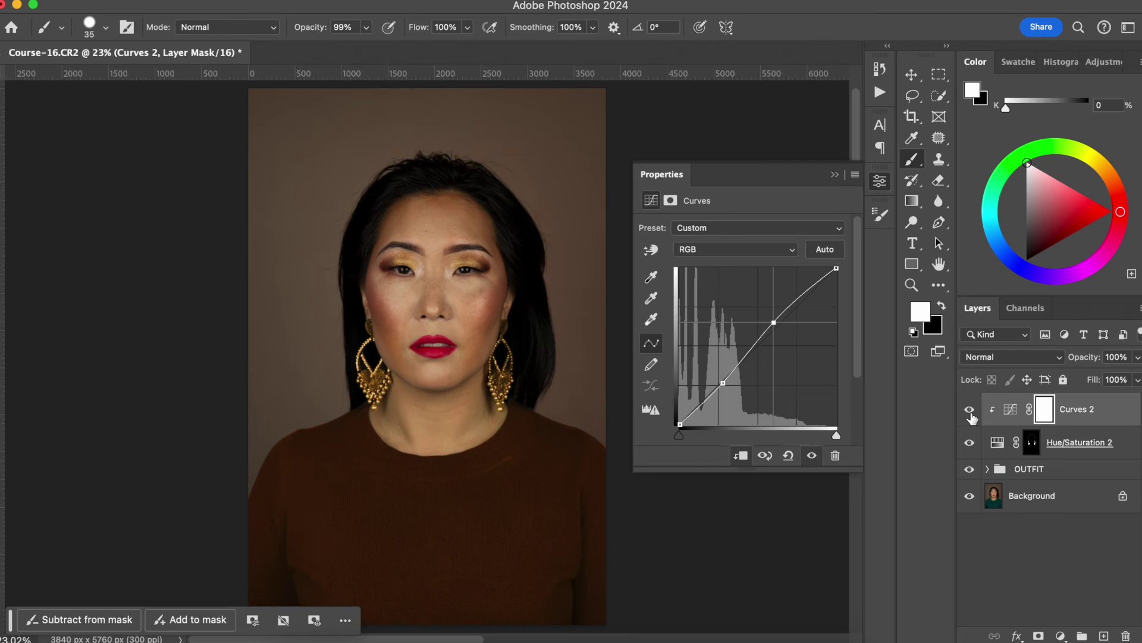
left_click(971, 413)
left_click(884, 184)
key("super+plus")
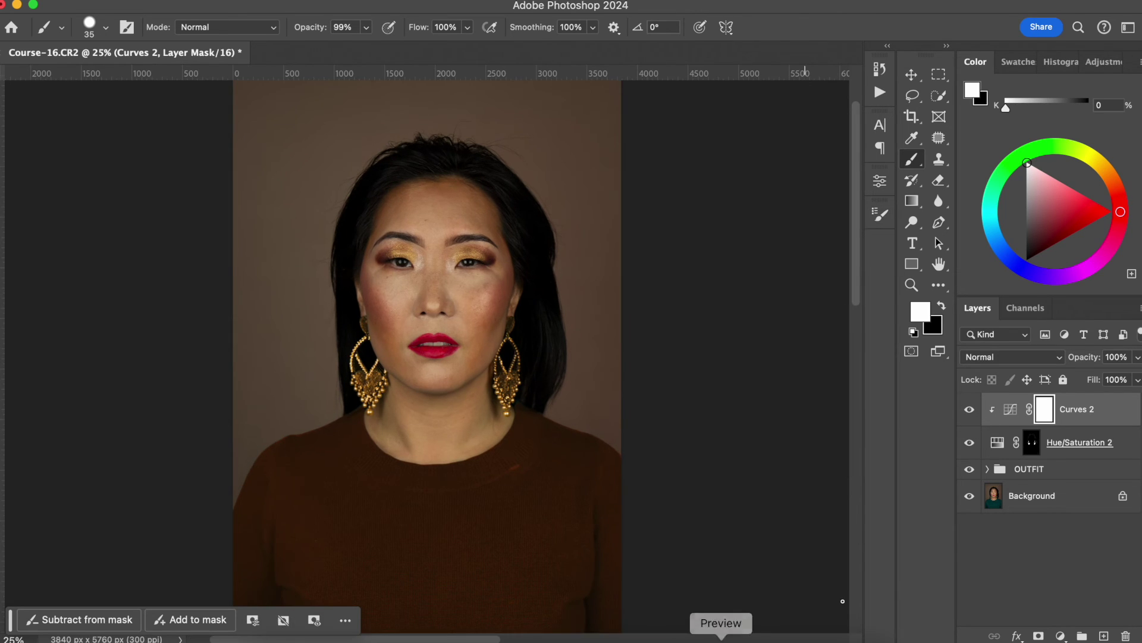
- Group the earrings' Curves and Hue/Saturation layers and name the group EARRING
left_click(1125, 449, "shift")
key("super+g")
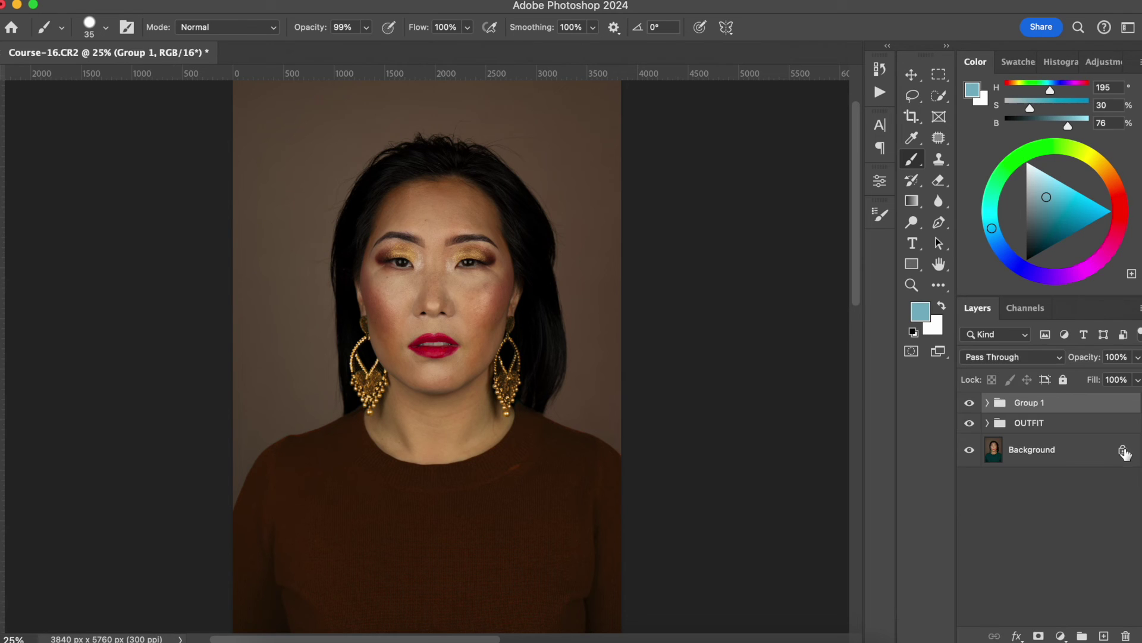
double_click(1025, 402)
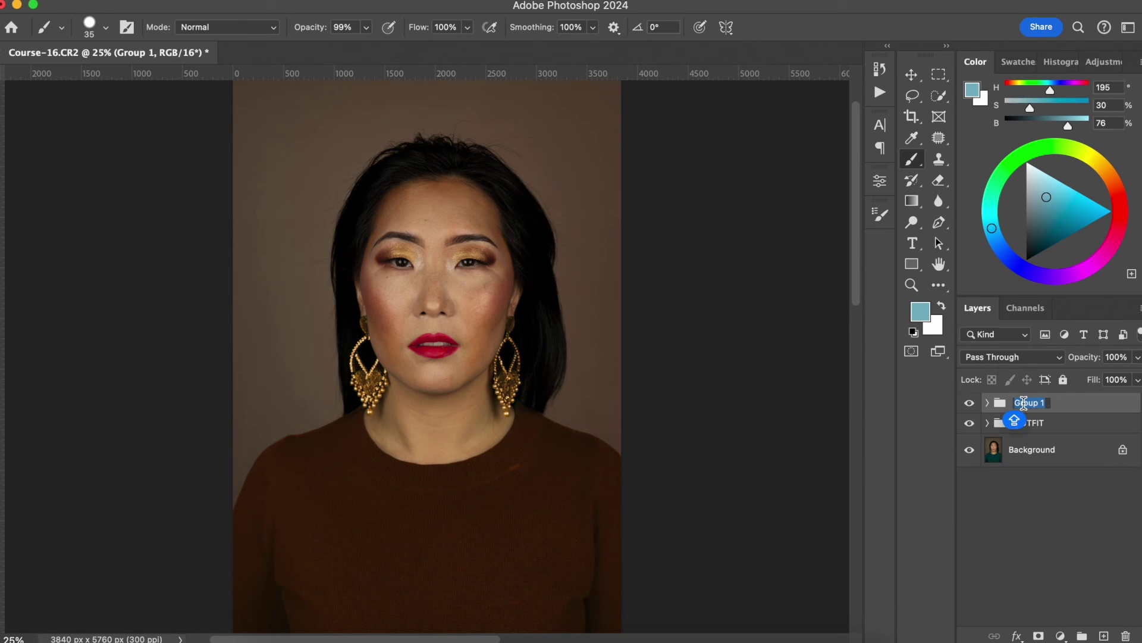
type("EARRING")
key("Return")
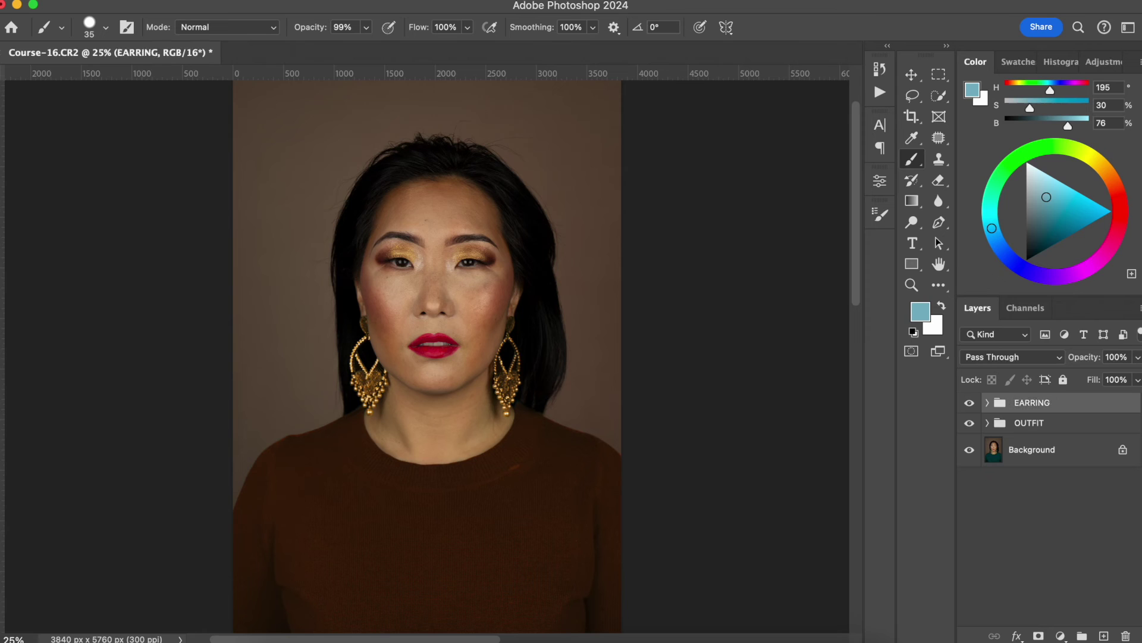
- Compare the recolored outfit and earrings with the original Background image in full view
key("super+minus")
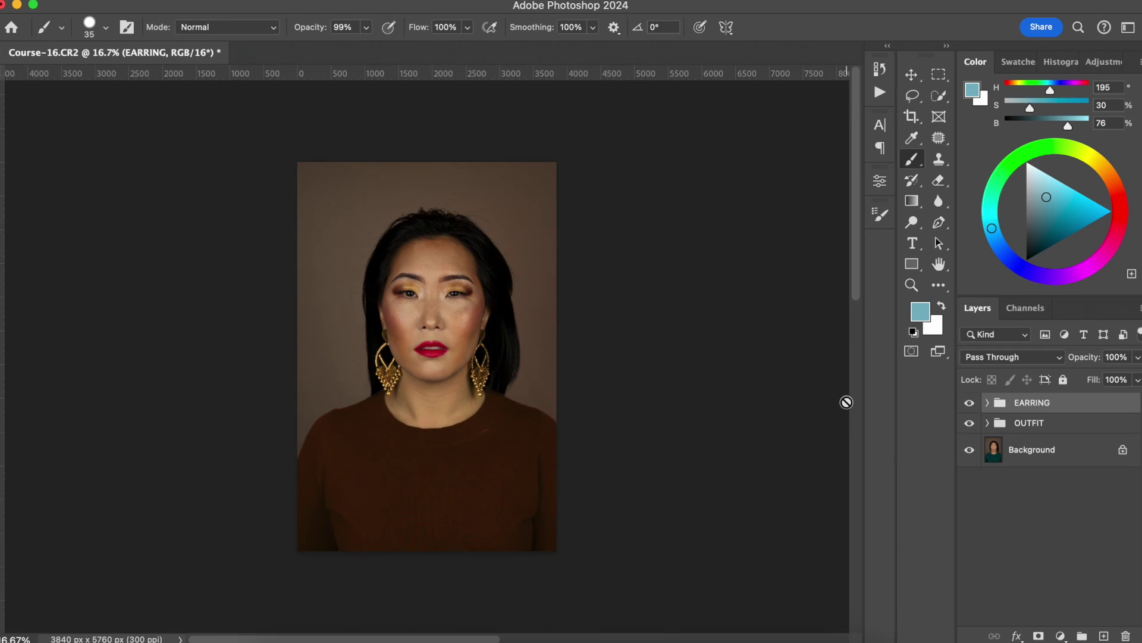
left_click(970, 451, "alt")
left_click(969, 457, "alt")
left_click(969, 452, "alt")
left_click(970, 453, "alt")
- Stamp all visible layers into a new layer and apply the Cor Luz Dura user profile to it in the Camera Raw filter
key("super+alt+shift+e")
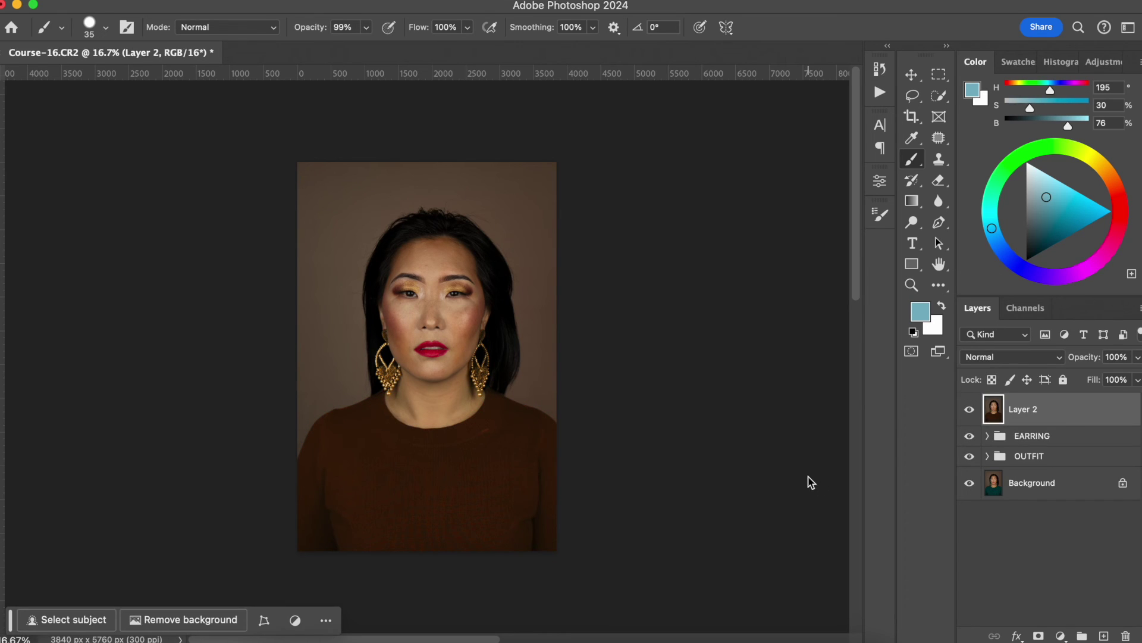
key("super+shift+a")
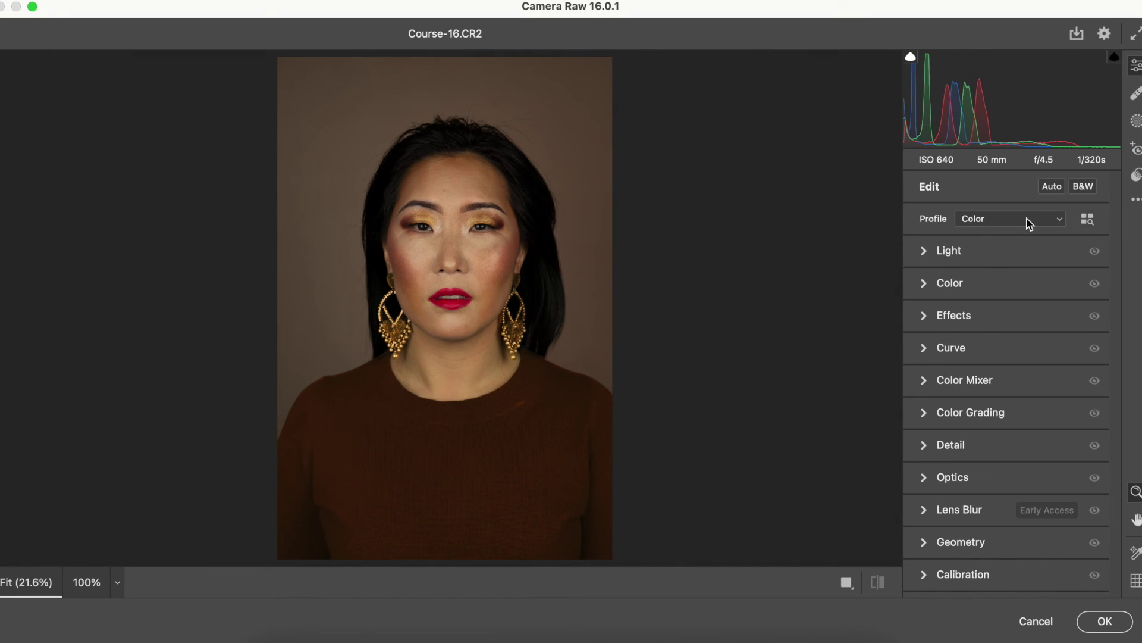
left_click(1087, 218)
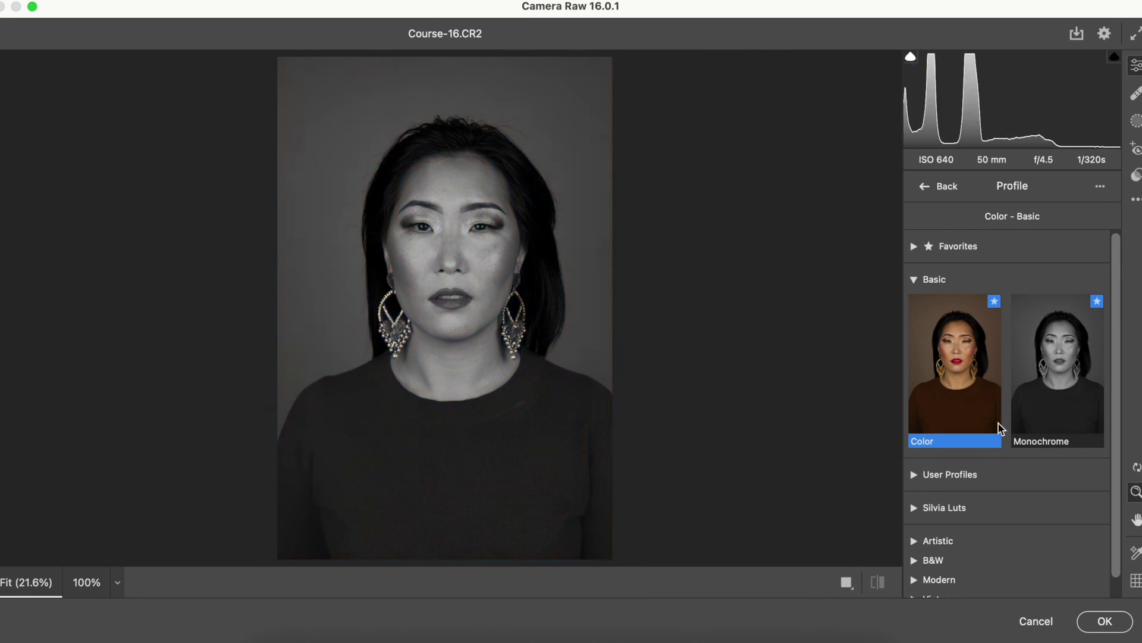
left_click(928, 280)
left_click(933, 315)
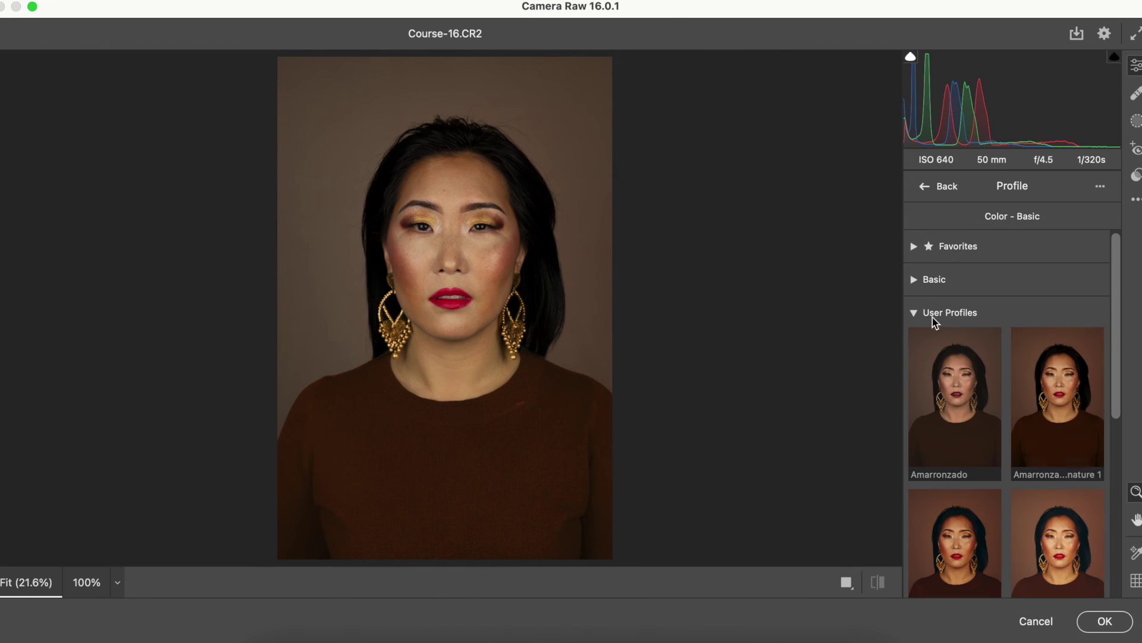
left_click_drag(1117, 316, 1127, 476)
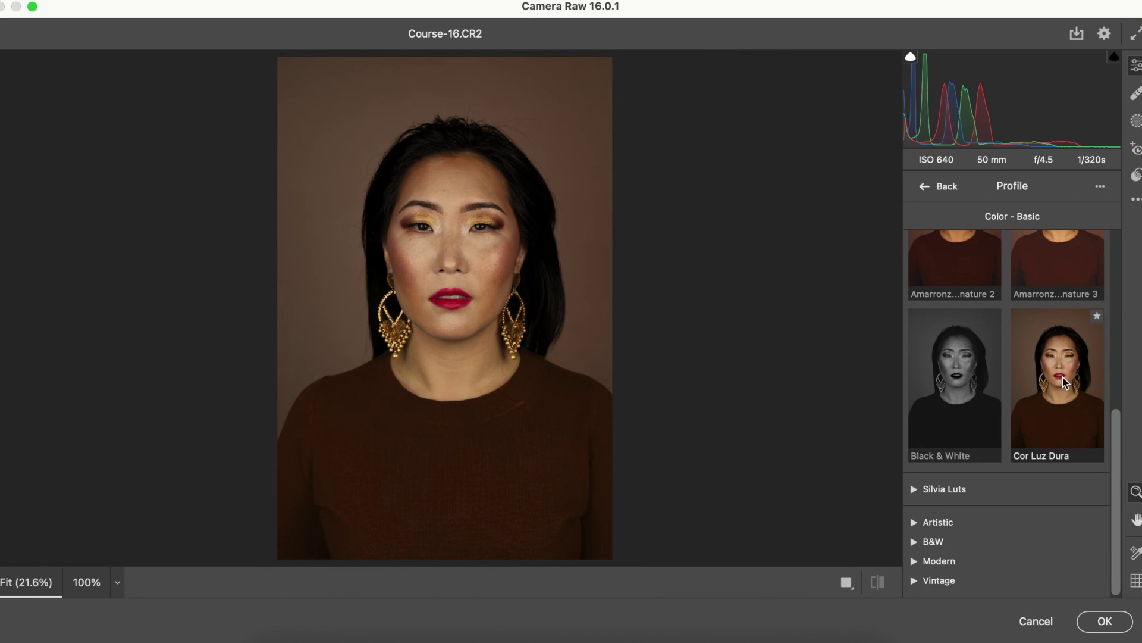
left_click(1076, 449)
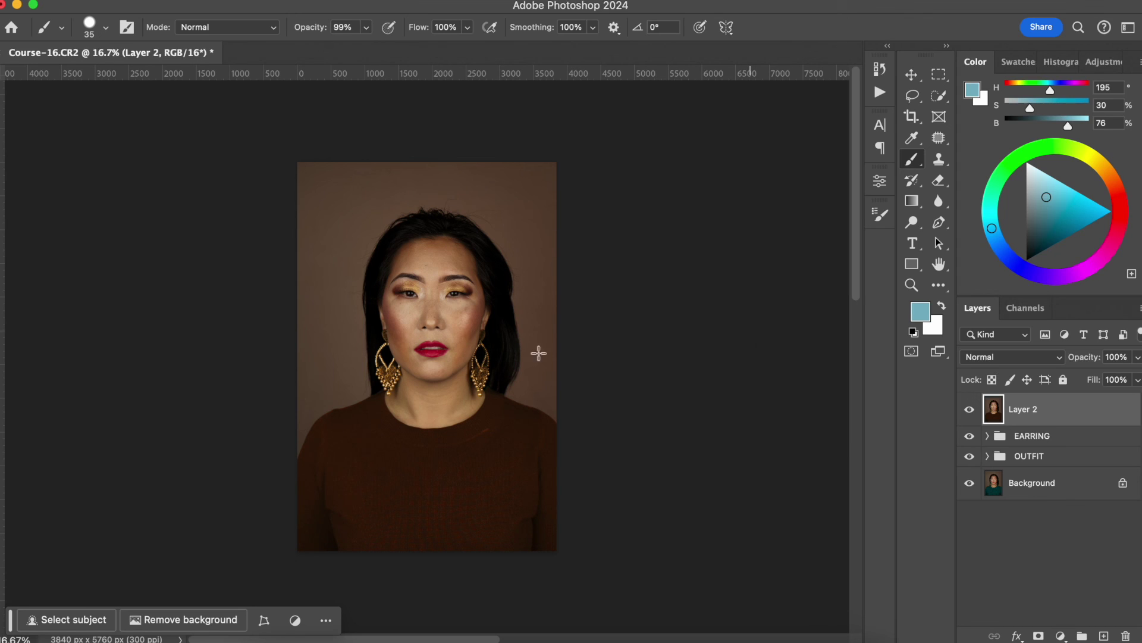
- Compare the final graded portrait with the untouched Background by isolating that layer, and restore all layers
left_click(970, 484, "alt")
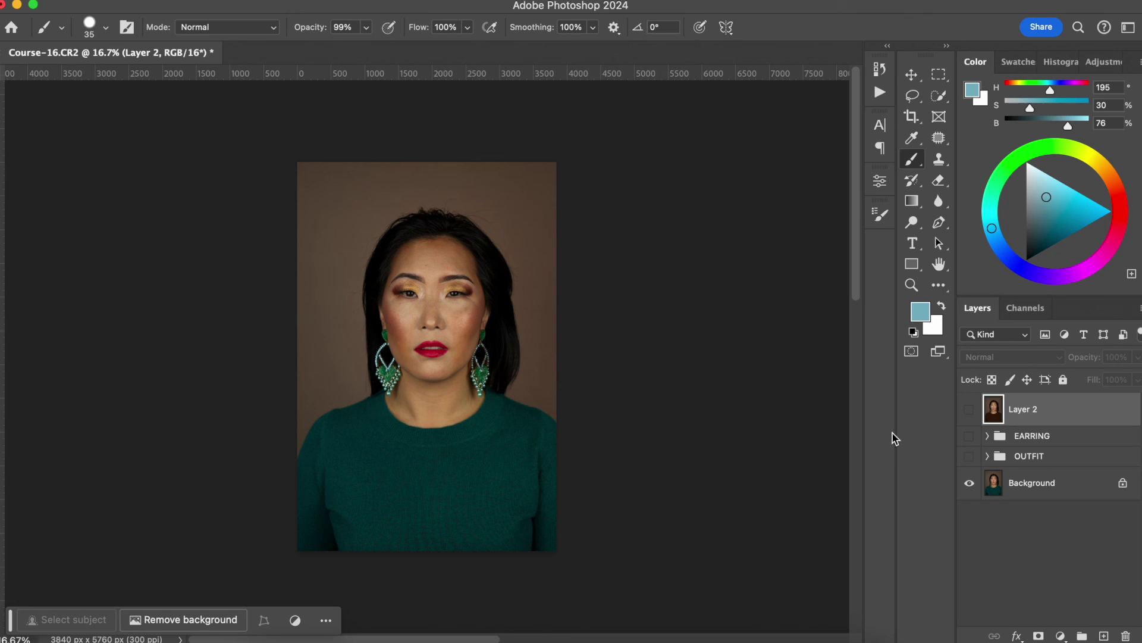
left_click(970, 483, "alt")
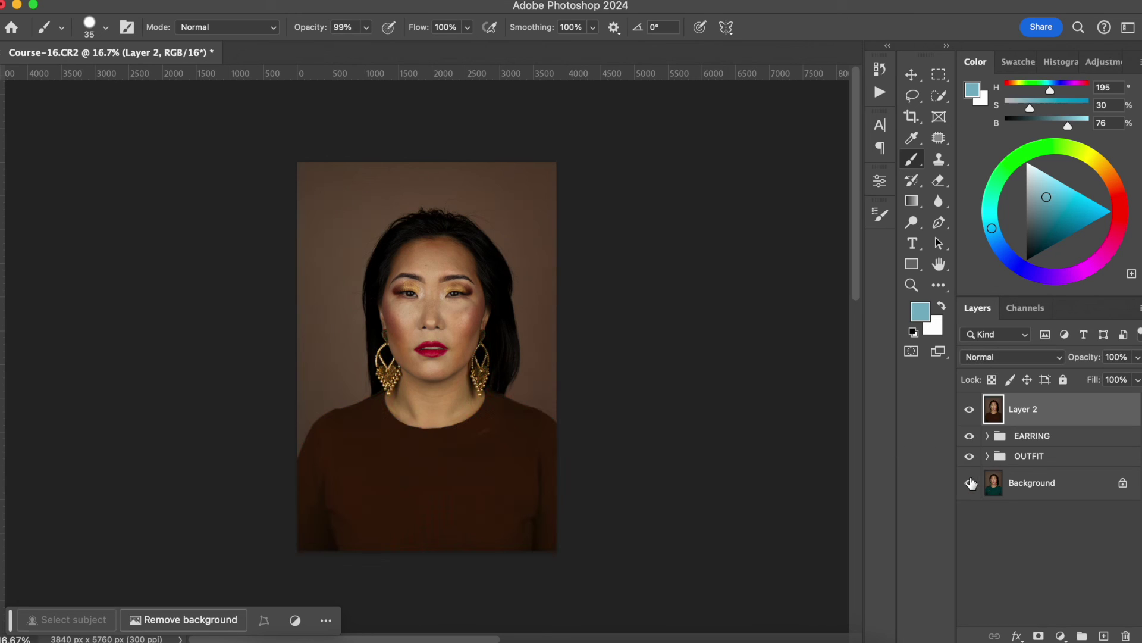